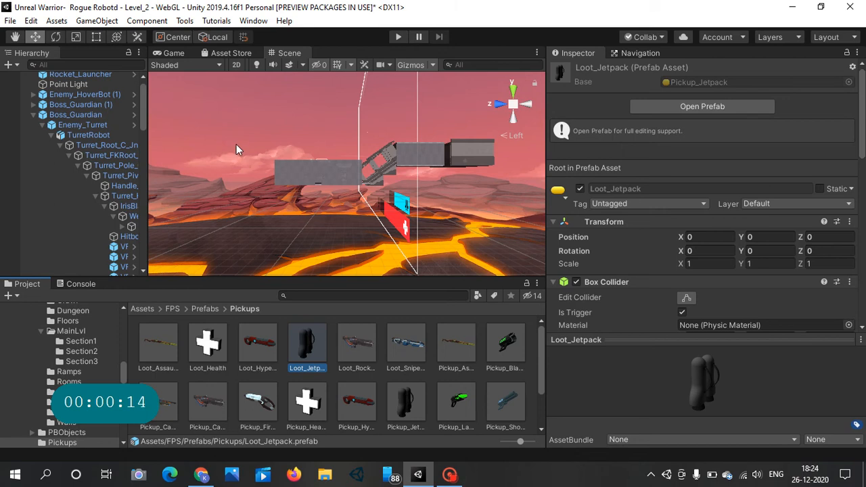
Step: Delete the Rocket_Launcher prefab from the Weapons folder inside FPS > Prefabs
{"action": "scroll", "coordinate": [394, 183], "scroll_direction": "up", "scroll_amount": 6}
{"action": "scroll", "coordinate": [393, 183], "scroll_direction": "down", "scroll_amount": 4}
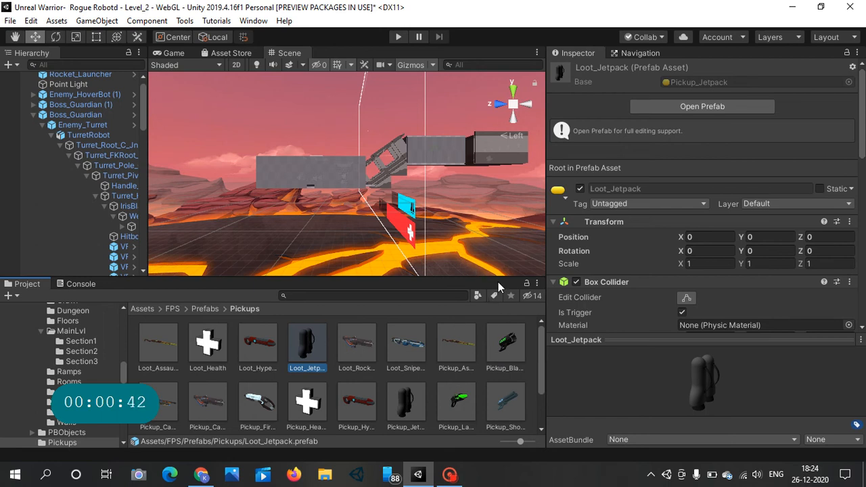
{"action": "scroll", "coordinate": [398, 401], "scroll_direction": "down", "scroll_amount": 2}
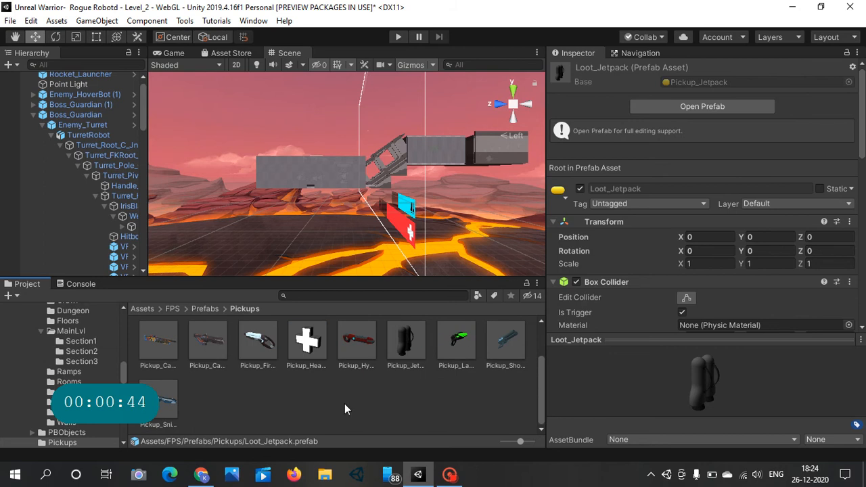
{"action": "left_click", "coordinate": [205, 308]}
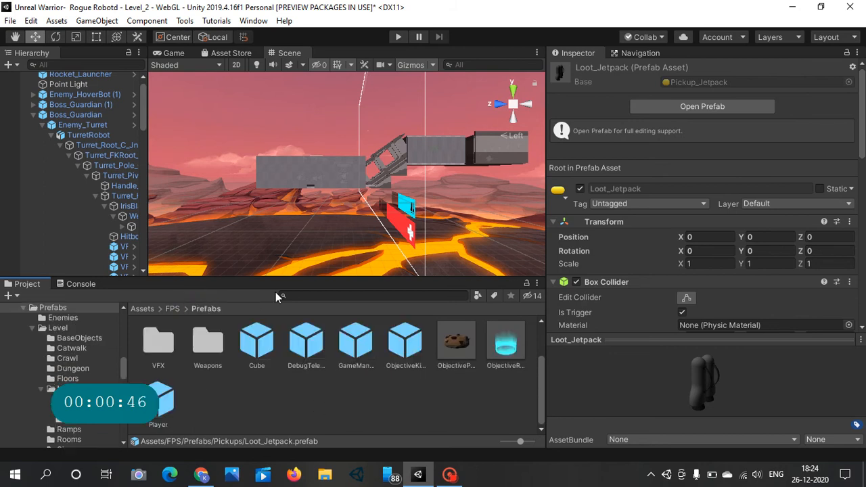
{"action": "double_click", "coordinate": [206, 341]}
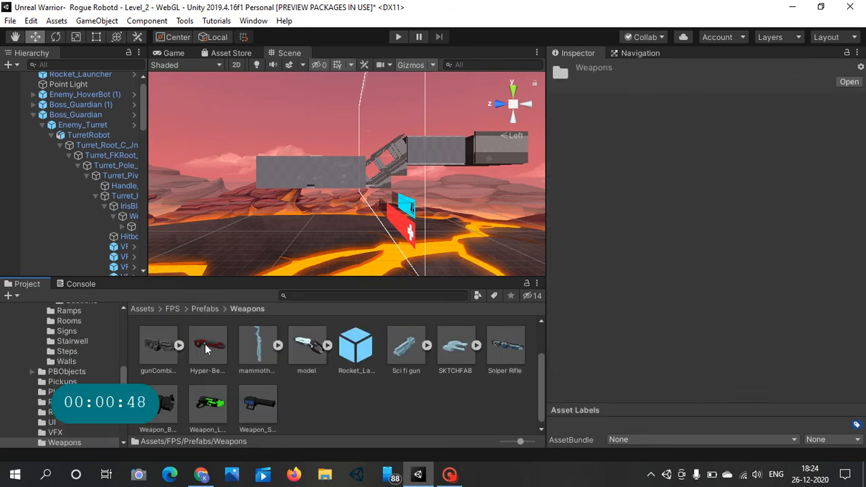
{"action": "left_click", "coordinate": [363, 359]}
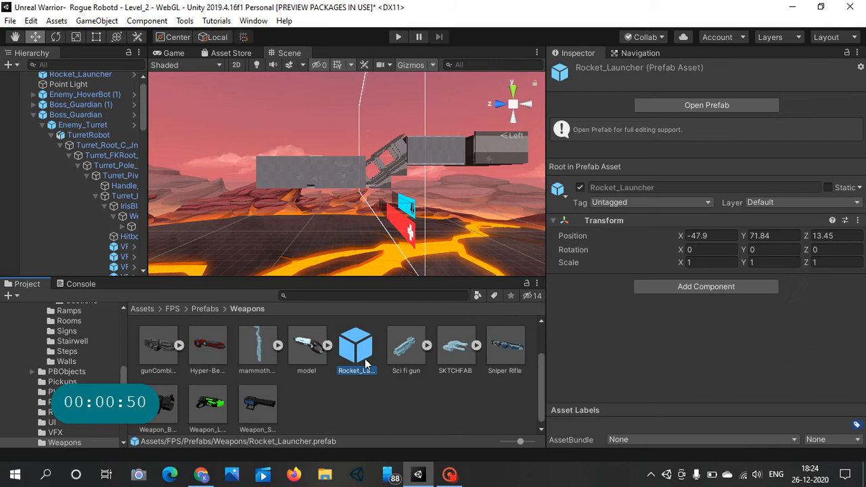
{"action": "key", "text": "Delete"}
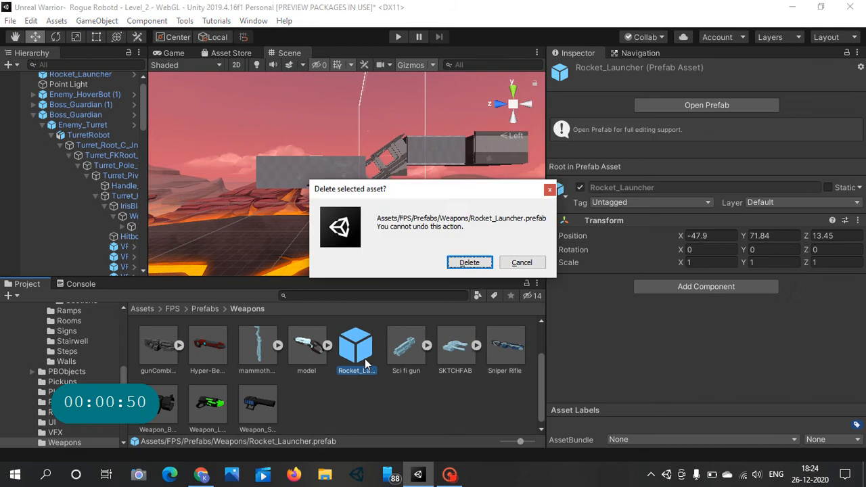
{"action": "left_click", "coordinate": [461, 261]}
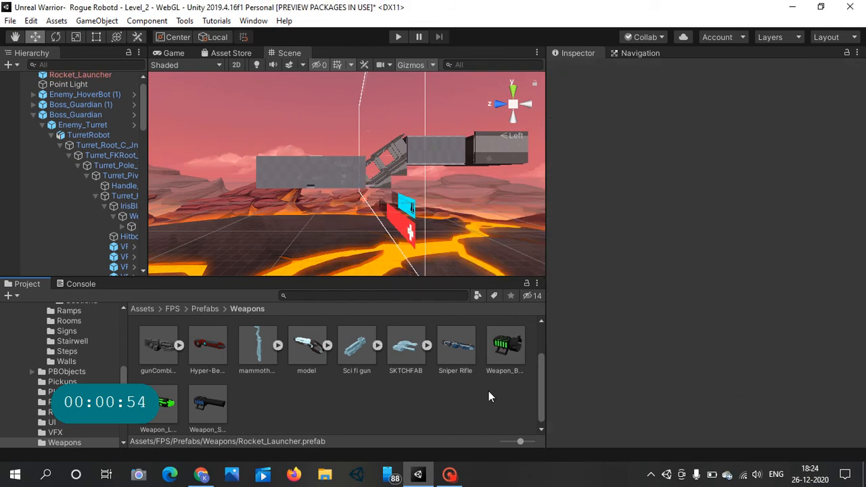
Step: Duplicate the Weapon_Blaster prefab in the Weapons folder
{"action": "left_click", "coordinate": [499, 342]}
{"action": "key", "text": "Delete"}
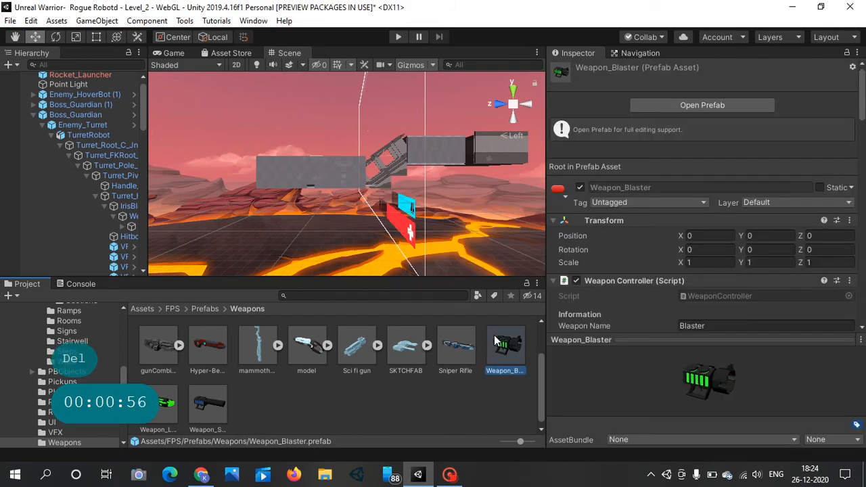
{"action": "key", "text": "ctrl+d"}
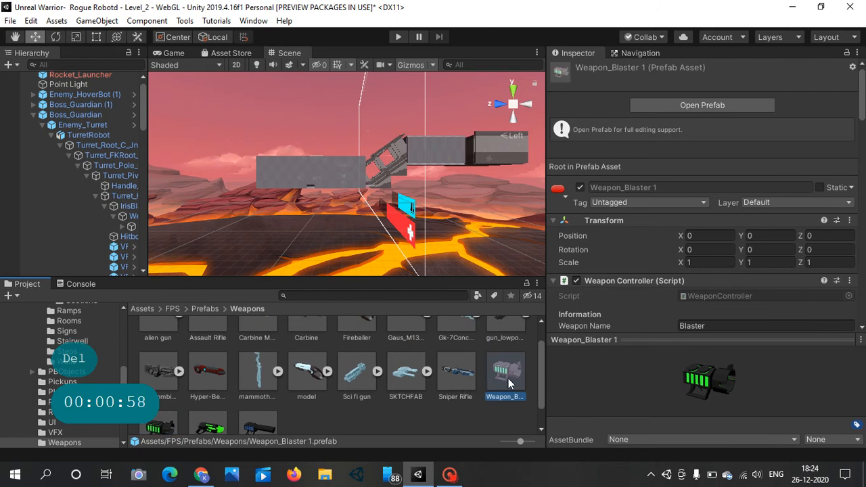
Step: Rename the duplicated blaster prefab as "Weapon_Rocket Launcher"
{"action": "key", "text": "F2"}
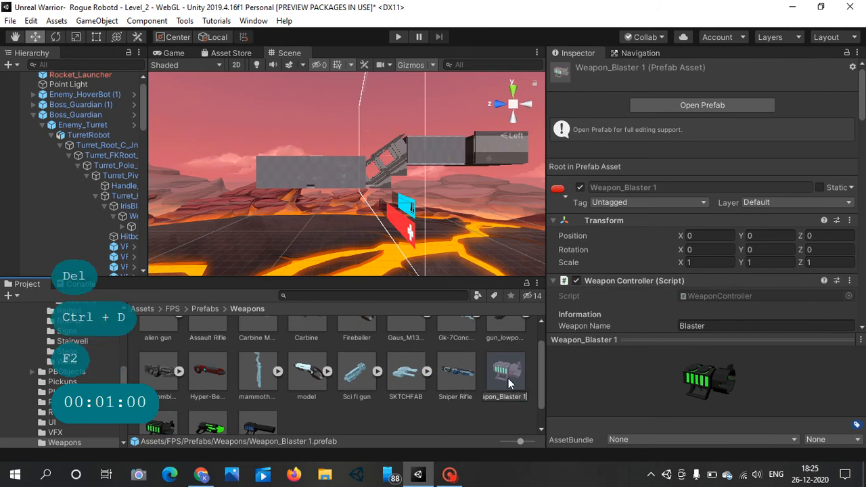
{"action": "key", "text": "Right"}
{"action": "key", "text": "Right"}
{"action": "key", "text": "Right"}
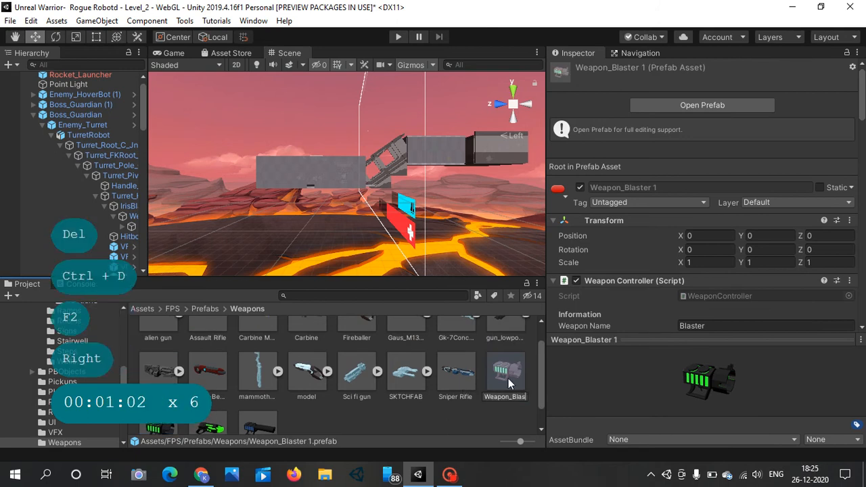
{"action": "key", "text": "BackSpace"}
{"action": "key", "text": "BackSpace"}
{"action": "key", "text": "BackSpace"}
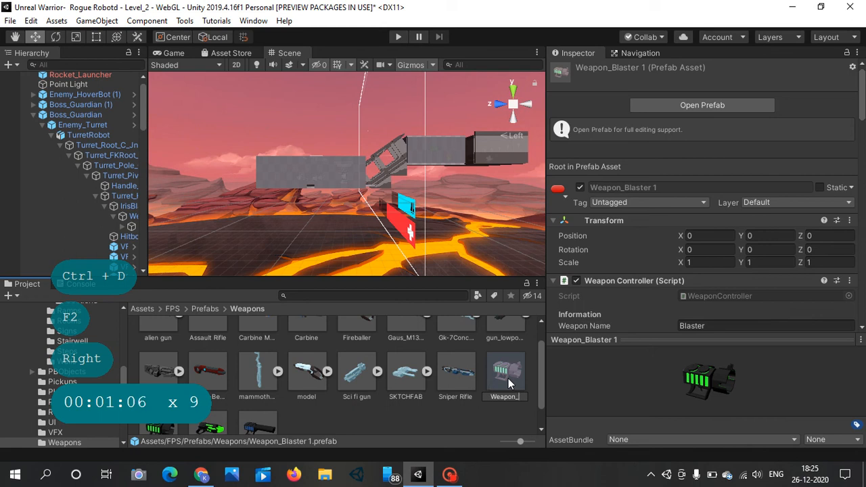
{"action": "type", "text": "Ro"}
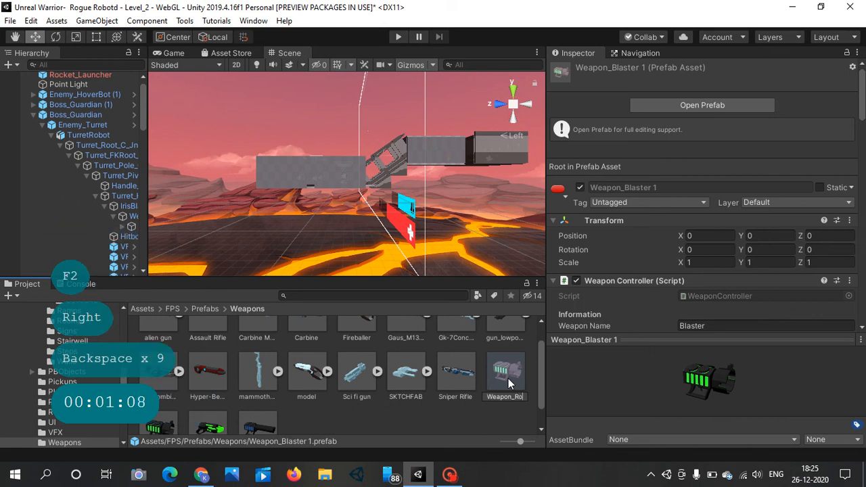
{"action": "type", "text": "cket"}
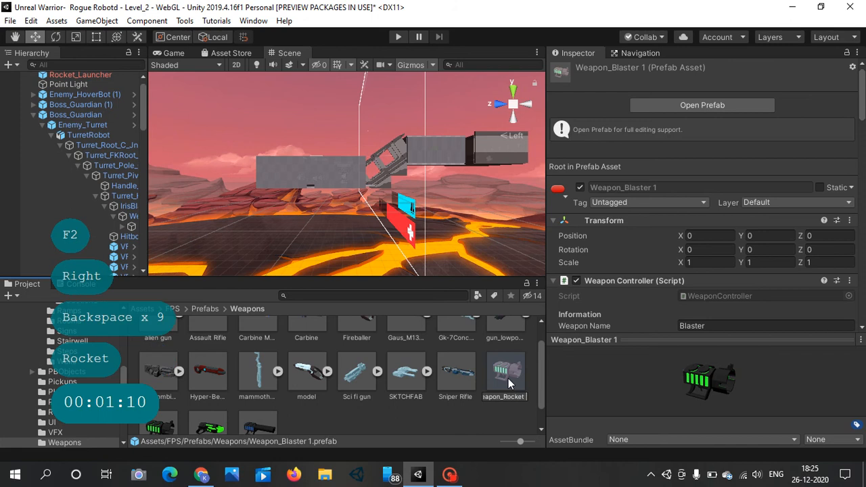
{"action": "type", "text": " launcher"}
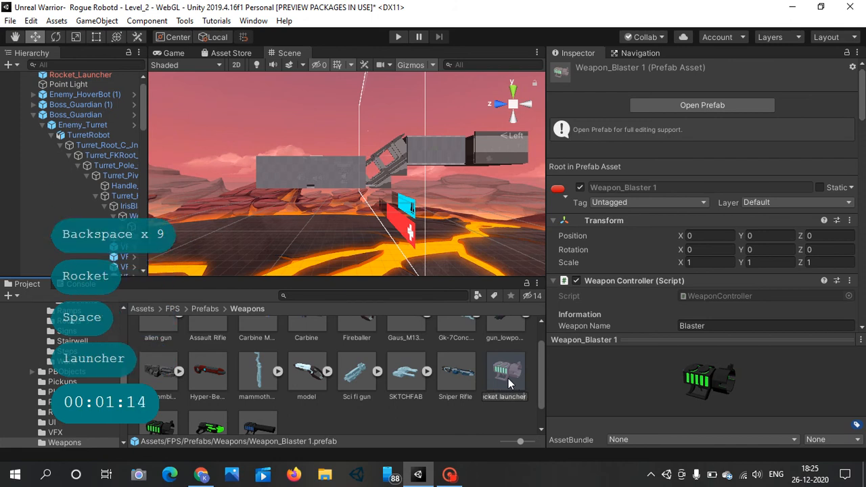
{"action": "key", "text": "Left"}
{"action": "key", "text": "Left"}
{"action": "key", "text": "Left"}
{"action": "key", "text": "Left"}
{"action": "key", "text": "Left"}
{"action": "key", "text": "Left"}
{"action": "key", "text": "Left"}
{"action": "key", "text": "Left"}
{"action": "key", "text": "Left"}
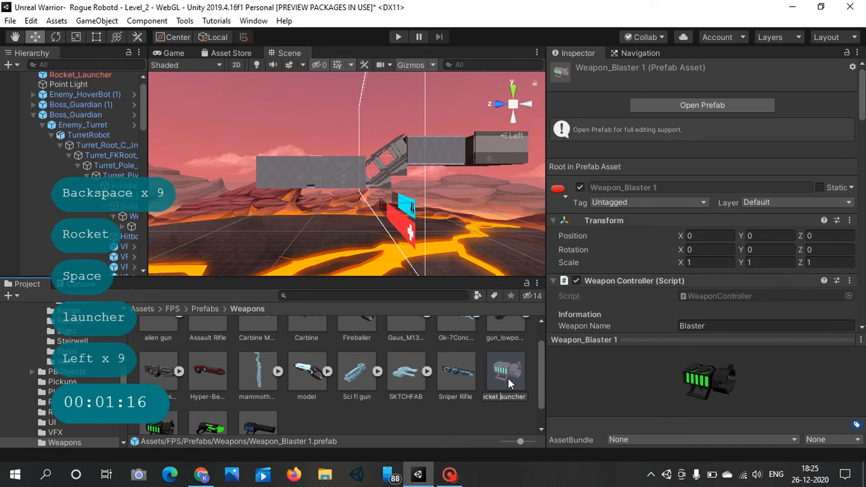
{"action": "key", "text": "BackSpace"}
{"action": "type", "text": "L"}
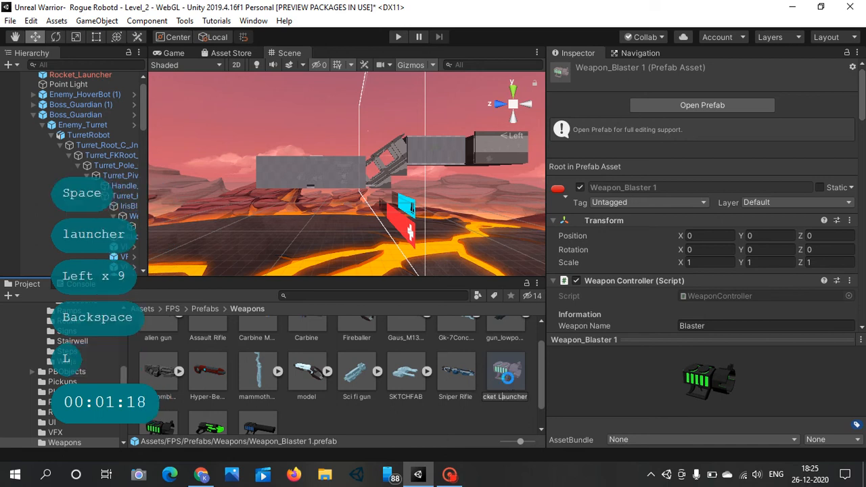
{"action": "key", "text": "Return"}
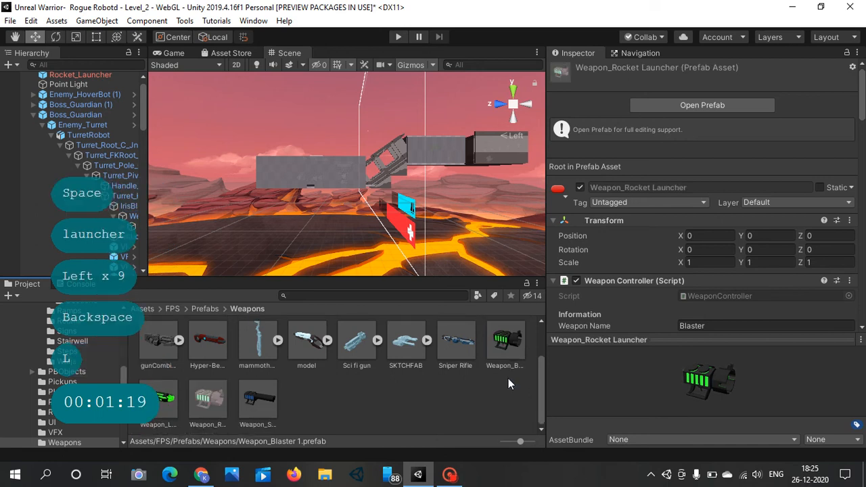
Step: Open the Weapon_Rocket Launcher prefab for editing, collapse GunRoot and inspect the gun model from the top and from its side
{"action": "double_click", "coordinate": [208, 401]}
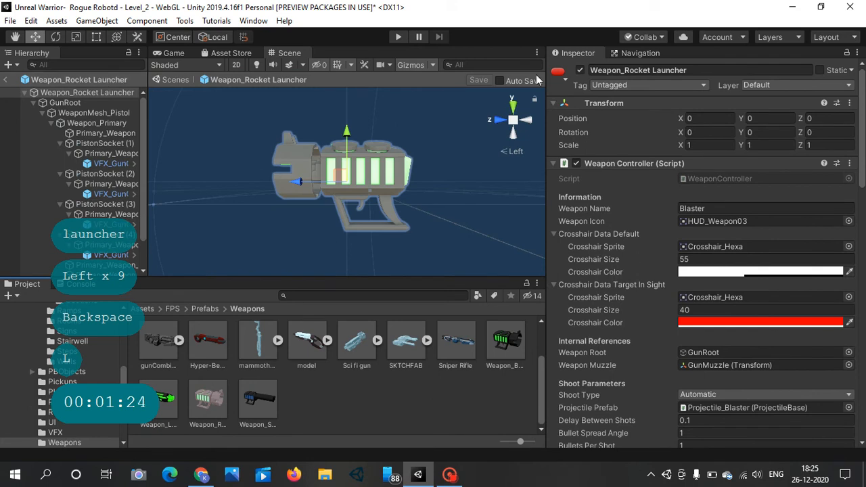
{"action": "left_click", "coordinate": [33, 103]}
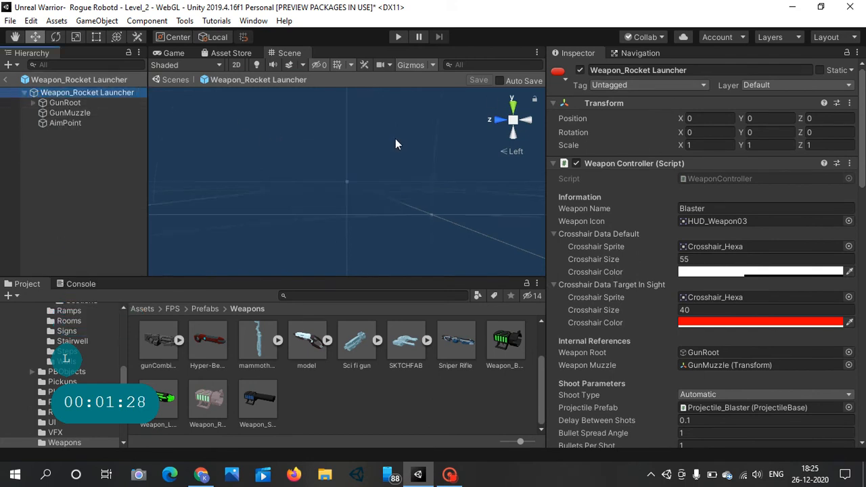
{"action": "scroll", "coordinate": [395, 138], "scroll_direction": "down", "scroll_amount": 10}
{"action": "key", "text": "f"}
{"action": "left_click", "coordinate": [512, 105]}
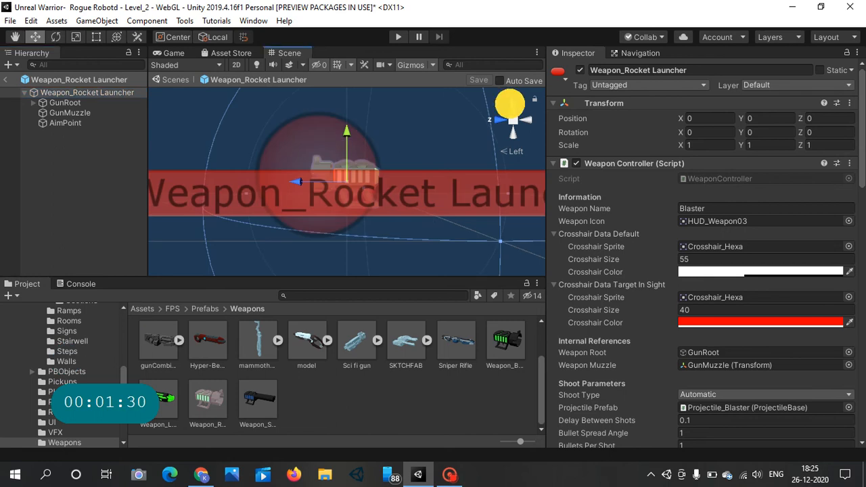
{"action": "scroll", "coordinate": [379, 150], "scroll_direction": "down", "scroll_amount": 5}
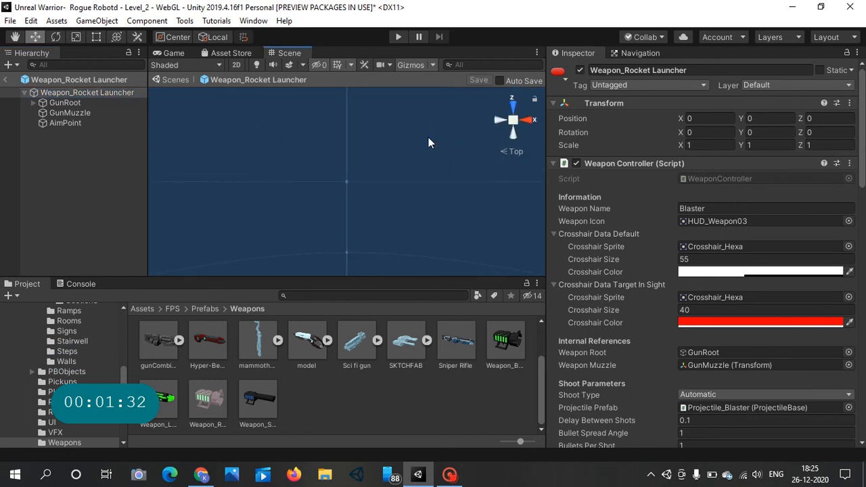
{"action": "key", "text": "f"}
{"action": "left_click", "coordinate": [500, 119]}
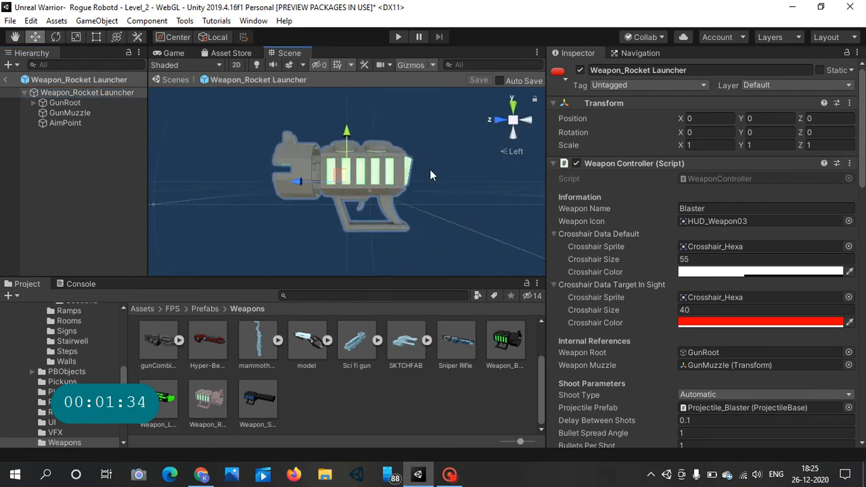
{"action": "left_click", "coordinate": [379, 149]}
{"action": "key", "text": "Delete"}
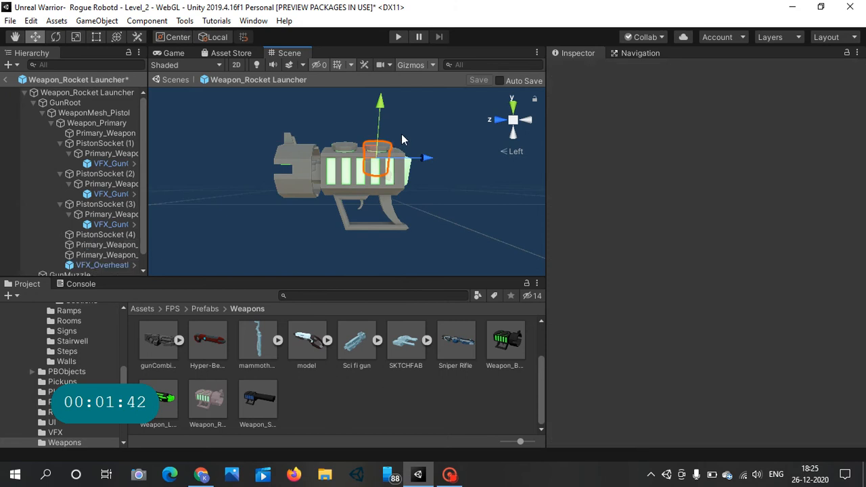
{"action": "left_click", "coordinate": [337, 151]}
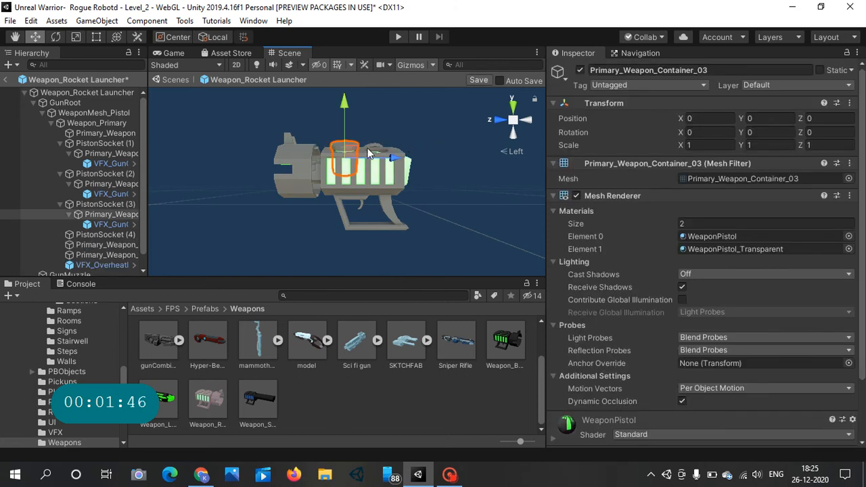
{"action": "key", "text": "ctrl+z"}
{"action": "key", "text": "ctrl+z"}
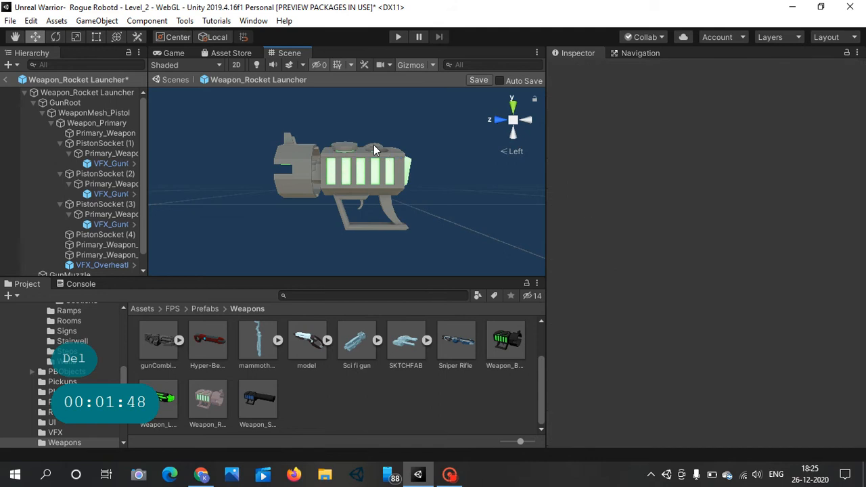
Step: Open the Custom Materials folder inside ModAssets > Materials
{"action": "left_click", "coordinate": [442, 135]}
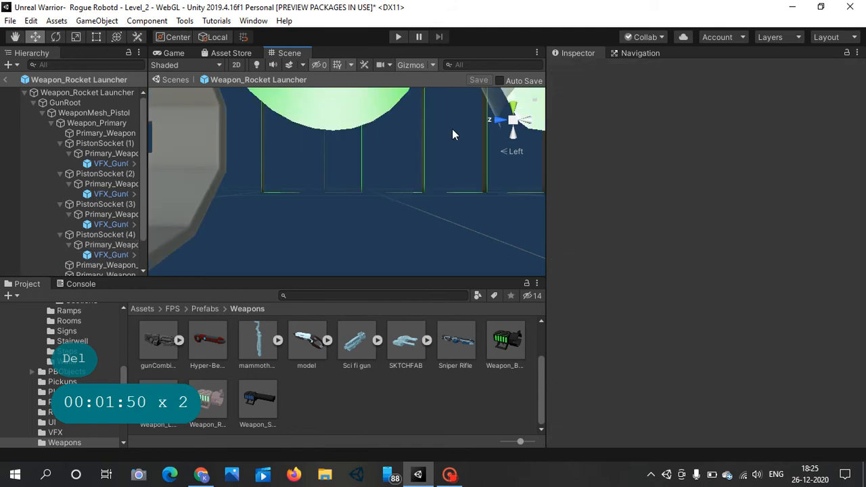
{"action": "left_click", "coordinate": [515, 101]}
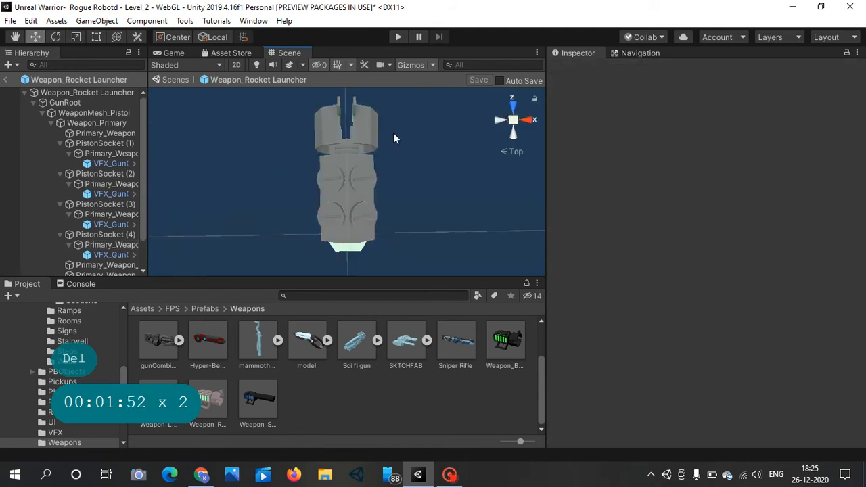
{"action": "left_click", "coordinate": [491, 120]}
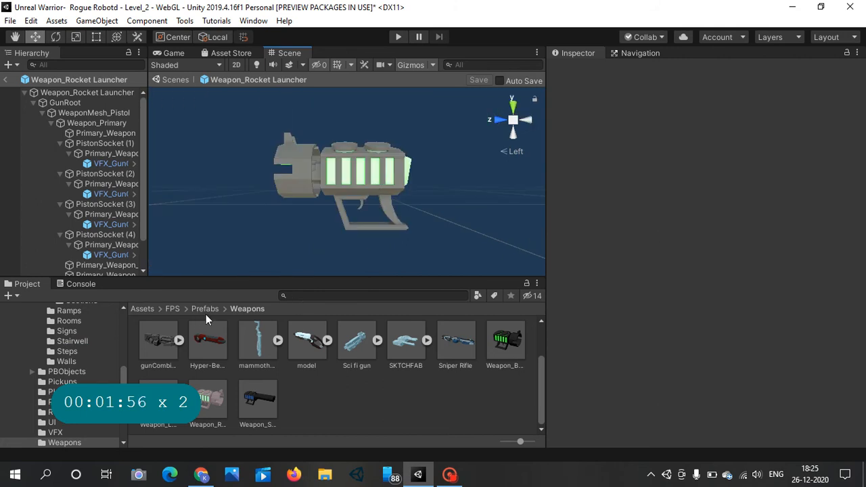
{"action": "left_click", "coordinate": [158, 308]}
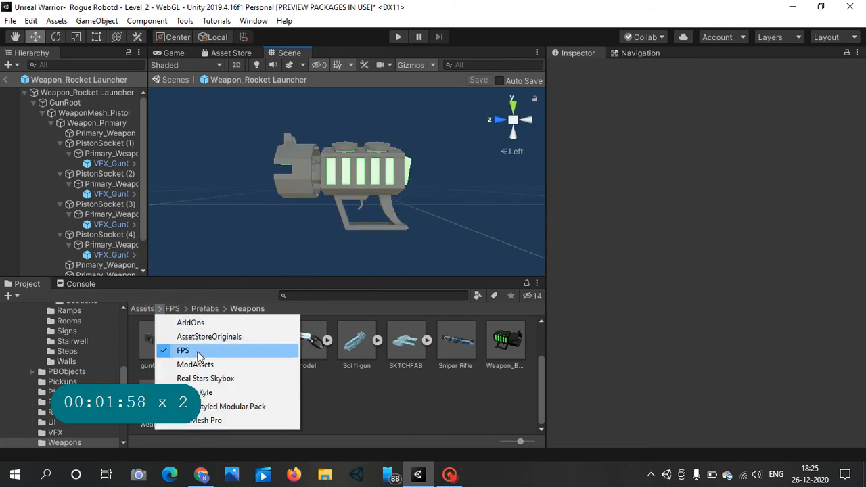
{"action": "left_click", "coordinate": [196, 364]}
{"action": "double_click", "coordinate": [203, 340]}
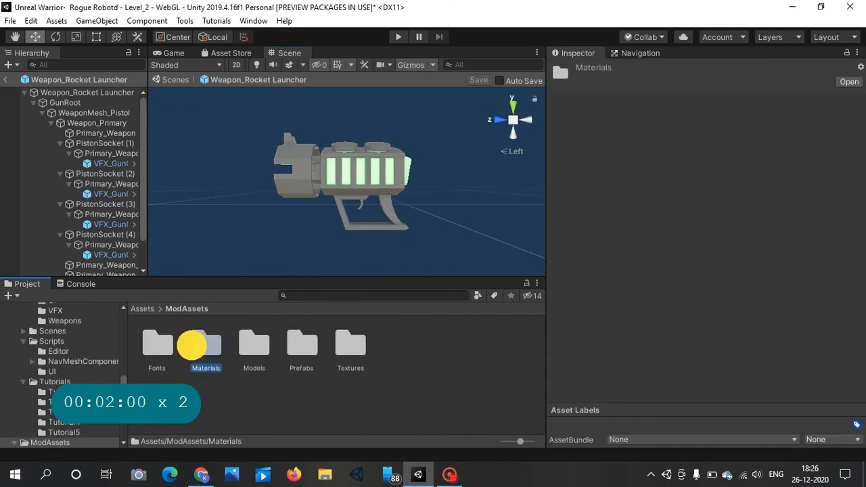
{"action": "double_click", "coordinate": [221, 339]}
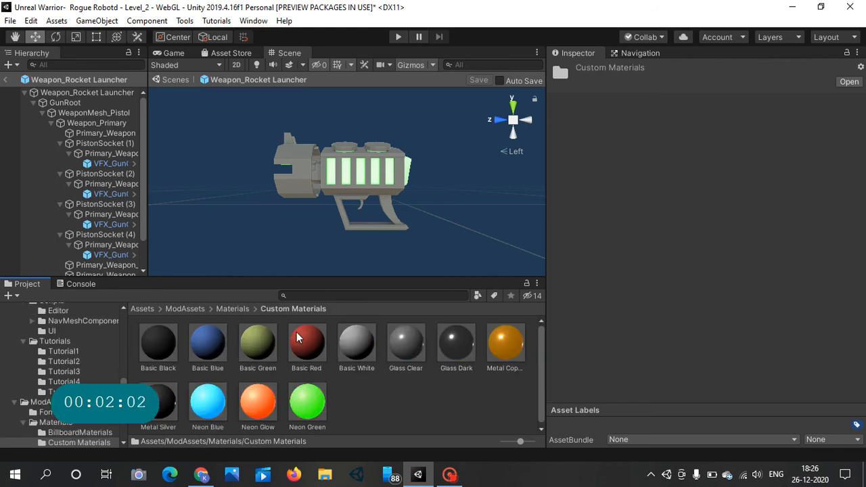
Step: Apply the Basic Red material to parts of the rocket launcher's gun model, including the pistons on the body
{"action": "left_click_drag", "start_coordinate": [305, 341], "coordinate": [365, 218]}
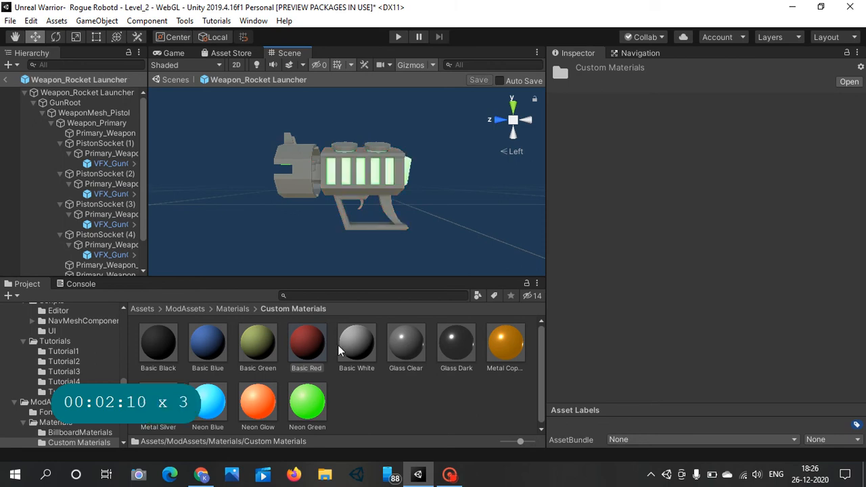
{"action": "left_click_drag", "start_coordinate": [306, 353], "coordinate": [374, 151]}
{"action": "scroll", "coordinate": [408, 142], "scroll_direction": "up", "scroll_amount": 5}
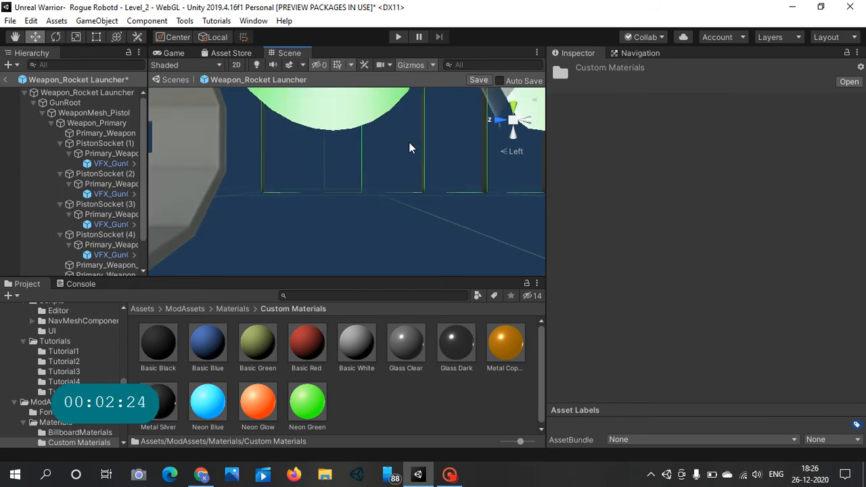
{"action": "scroll", "coordinate": [409, 142], "scroll_direction": "down", "scroll_amount": 1}
{"action": "scroll", "coordinate": [407, 142], "scroll_direction": "up", "scroll_amount": 1}
{"action": "left_click_drag", "start_coordinate": [299, 326], "coordinate": [353, 249]}
{"action": "scroll", "coordinate": [381, 207], "scroll_direction": "down", "scroll_amount": 10}
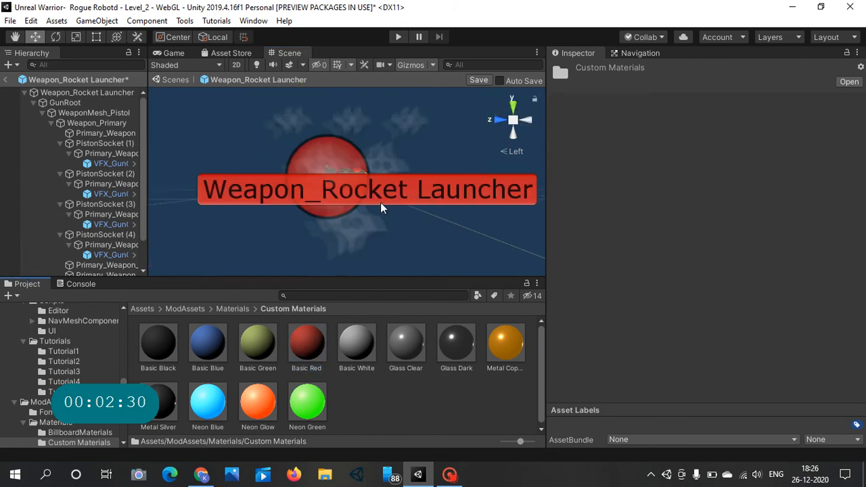
Step: Try to move the red piston upward off the gun body, and undo the move
{"action": "scroll", "coordinate": [385, 193], "scroll_direction": "up", "scroll_amount": 5}
{"action": "left_click", "coordinate": [389, 149]}
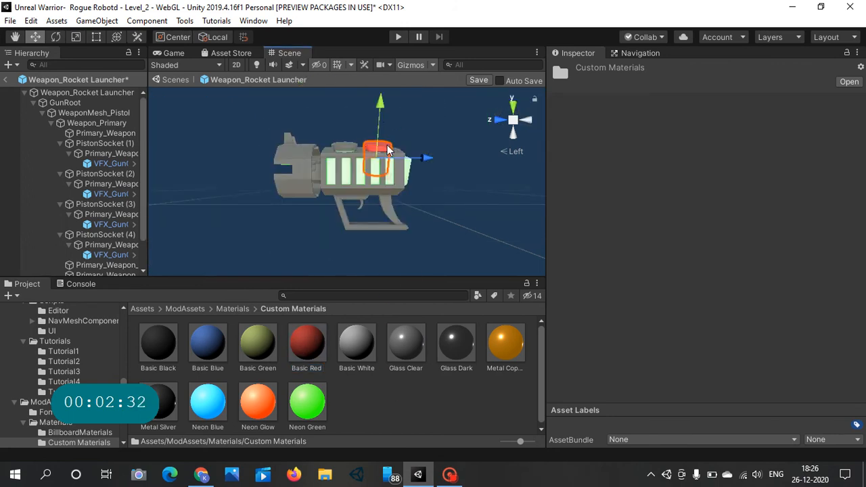
{"action": "left_click_drag", "start_coordinate": [382, 117], "coordinate": [383, 98]}
{"action": "key", "text": "ctrl+z"}
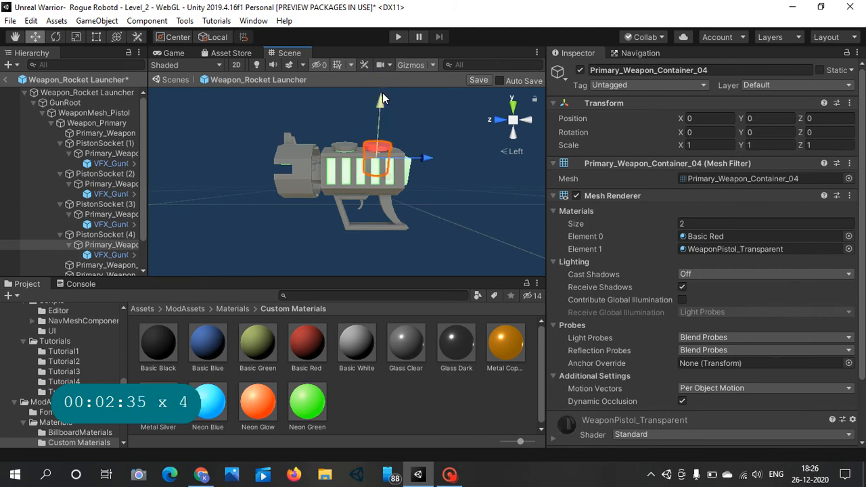
Step: Delete the piston containers Primary_Weapon_Container_04 and Primary_Weapon_Container_03 from the gun body
{"action": "left_click", "coordinate": [443, 124]}
{"action": "left_click", "coordinate": [378, 151]}
{"action": "key", "text": "Delete"}
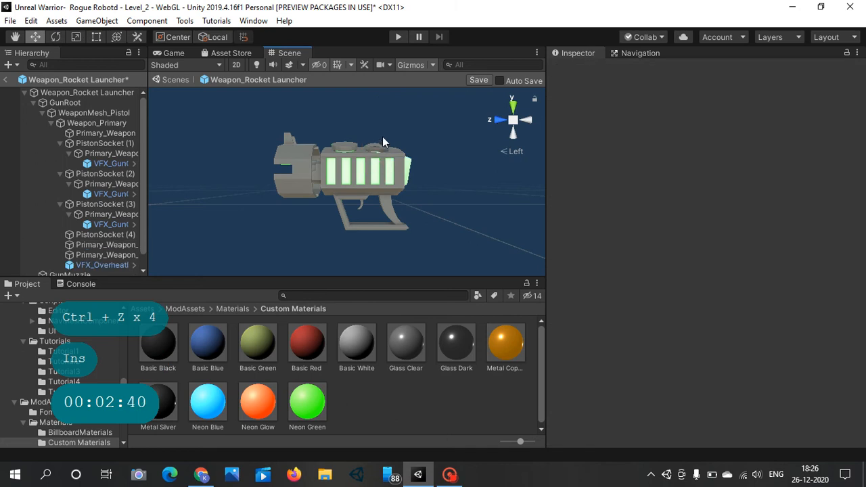
{"action": "mouse_move", "coordinate": [382, 137]}
{"action": "right_mouse_down"}
{"action": "mouse_move", "coordinate": [379, 180]}
{"action": "mouse_move", "coordinate": [386, 125]}
{"action": "right_mouse_up"}
{"action": "scroll", "coordinate": [307, 156], "scroll_direction": "up", "scroll_amount": 1}
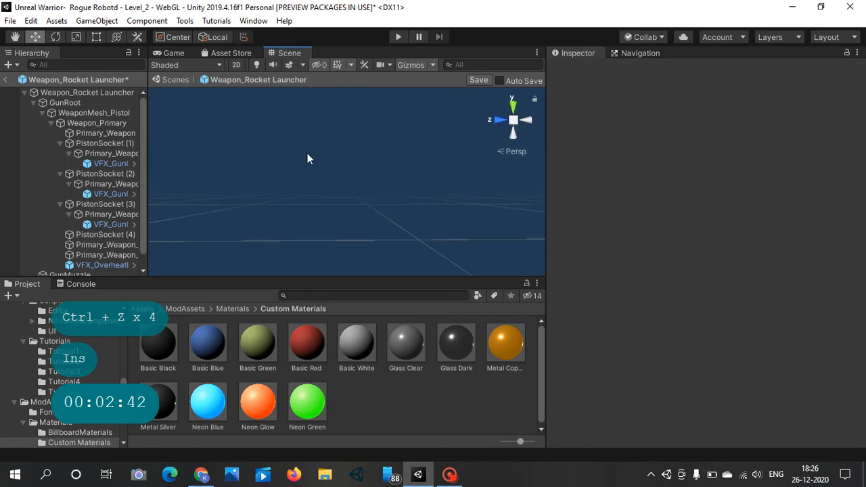
{"action": "scroll", "coordinate": [284, 152], "scroll_direction": "down", "scroll_amount": 1}
{"action": "left_click", "coordinate": [350, 154]}
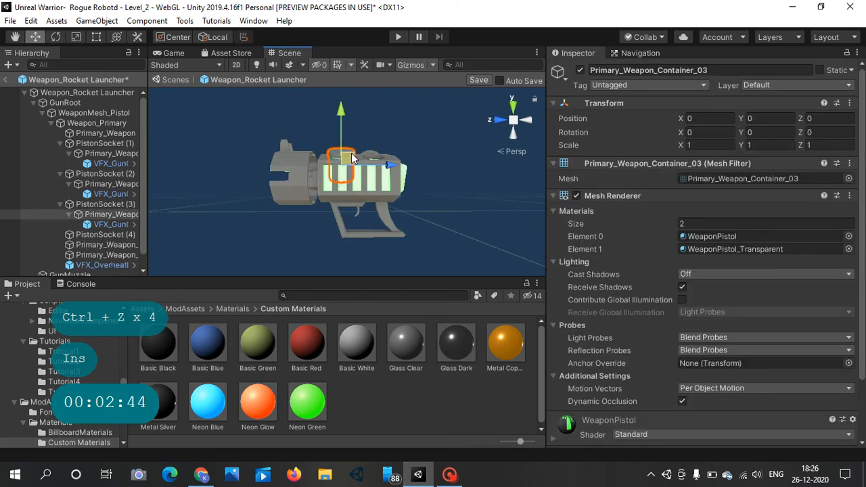
{"action": "key", "text": "Delete"}
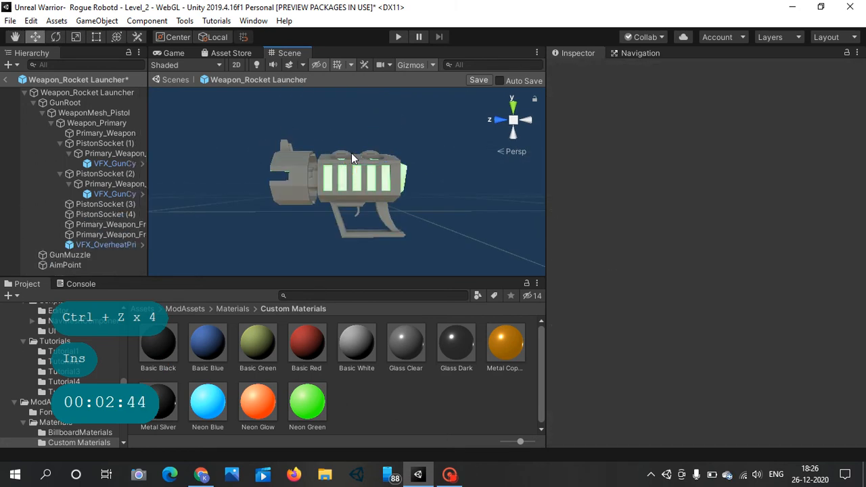
Step: Delete the two remaining piston containers, those under PistonSocket (1) and PistonSocket (2), from the gun body
{"action": "left_click", "coordinate": [14, 36]}
{"action": "left_click_drag", "start_coordinate": [442, 207], "coordinate": [440, 259]}
{"action": "scroll", "coordinate": [363, 202], "scroll_direction": "up", "scroll_amount": 2}
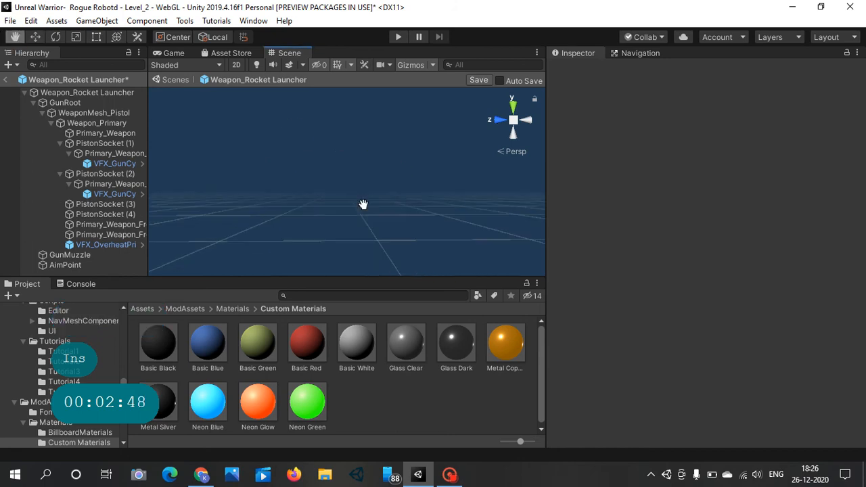
{"action": "scroll", "coordinate": [355, 189], "scroll_direction": "down", "scroll_amount": 2}
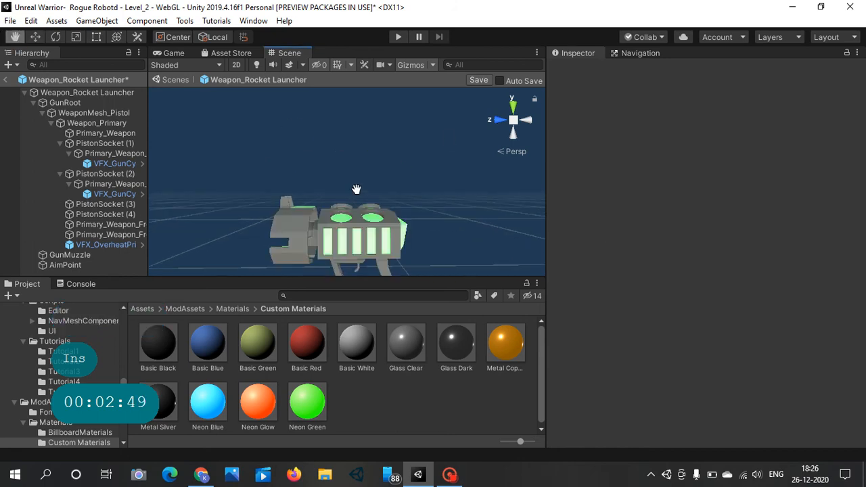
{"action": "left_click", "coordinate": [513, 106]}
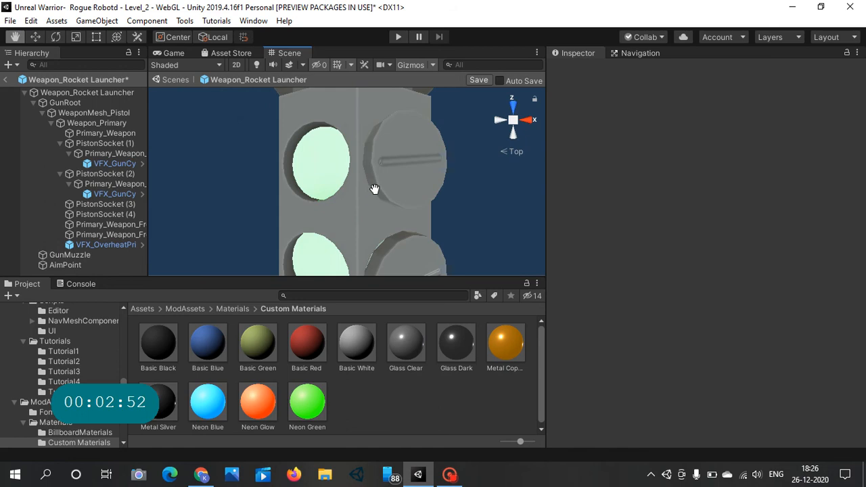
{"action": "left_click", "coordinate": [35, 36]}
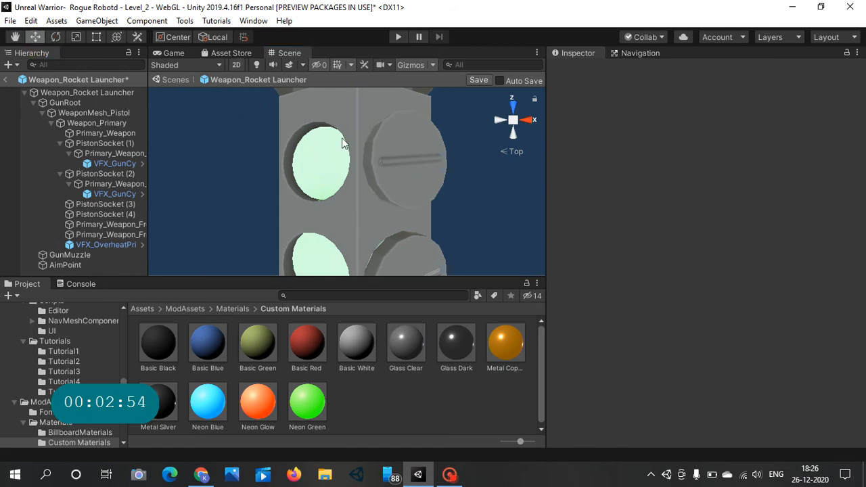
{"action": "left_click", "coordinate": [382, 143]}
{"action": "key", "text": "Delete"}
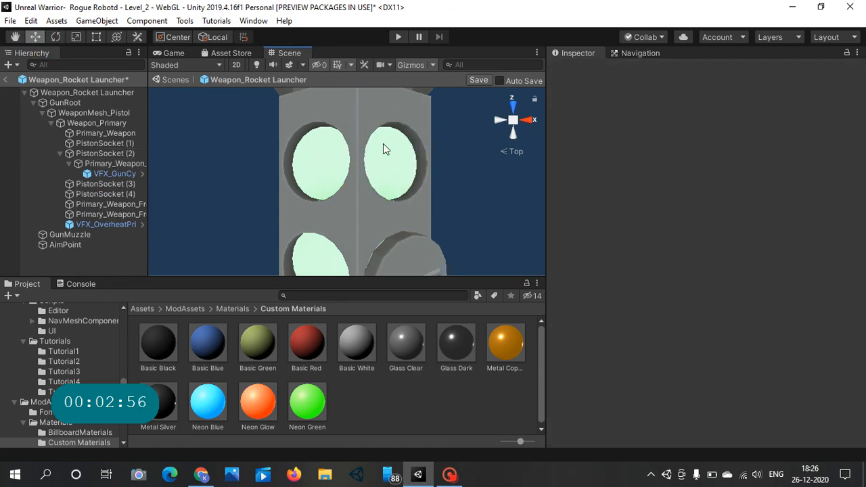
{"action": "left_click", "coordinate": [417, 242]}
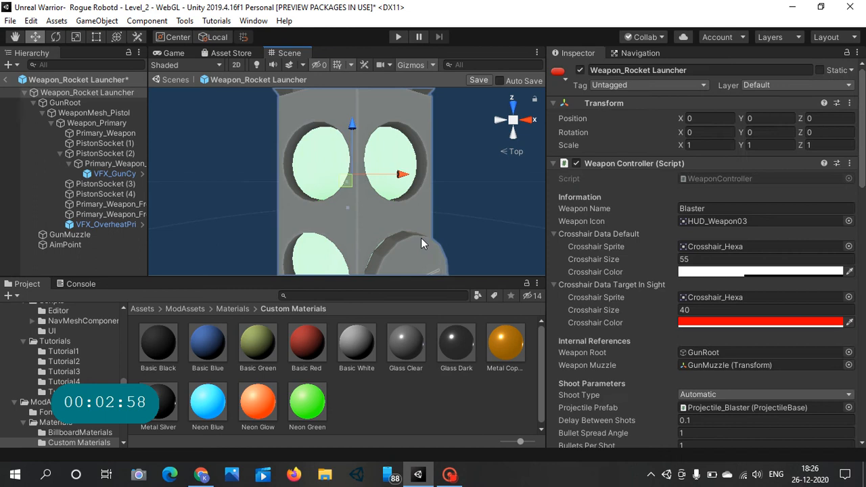
{"action": "left_click", "coordinate": [391, 247]}
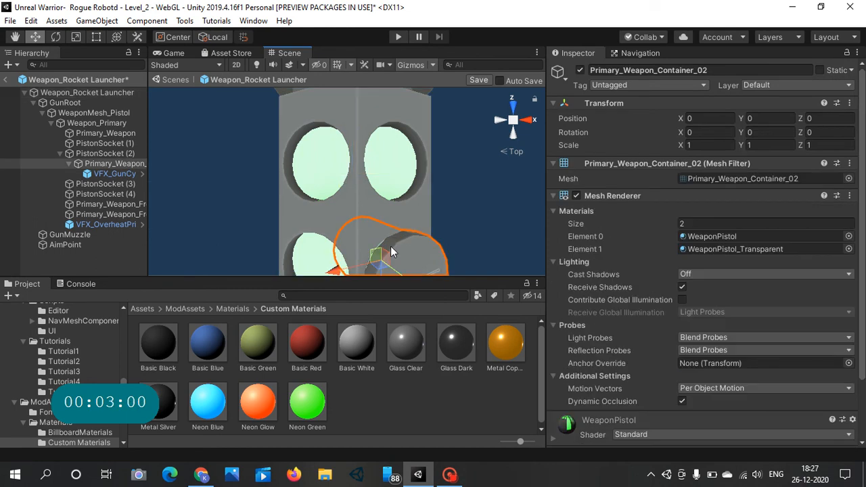
{"action": "key", "text": "Delete"}
Step: Select Primary_Weapon_Front_Piece_02, one half of the gun's front section
{"action": "left_click", "coordinate": [497, 120]}
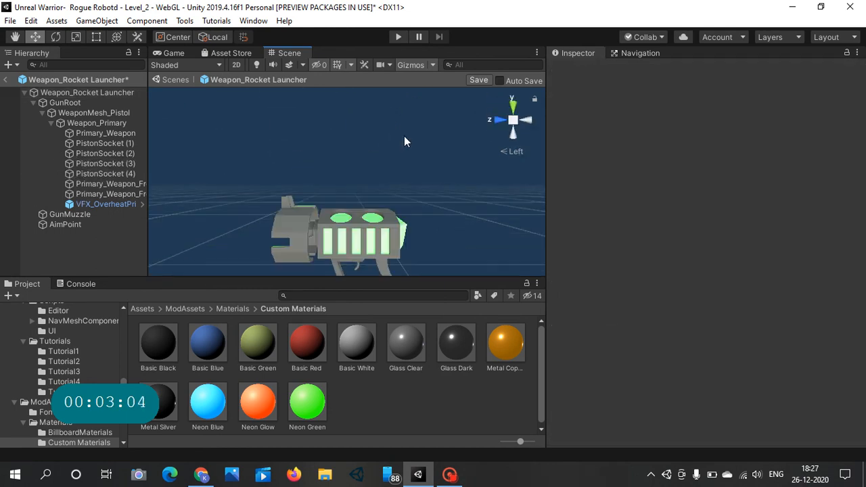
{"action": "left_click", "coordinate": [15, 37]}
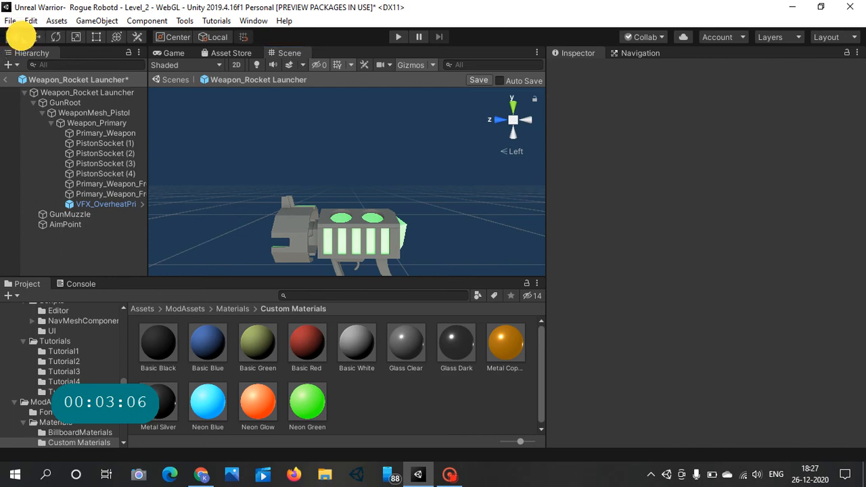
{"action": "left_click_drag", "start_coordinate": [251, 120], "coordinate": [271, 88]}
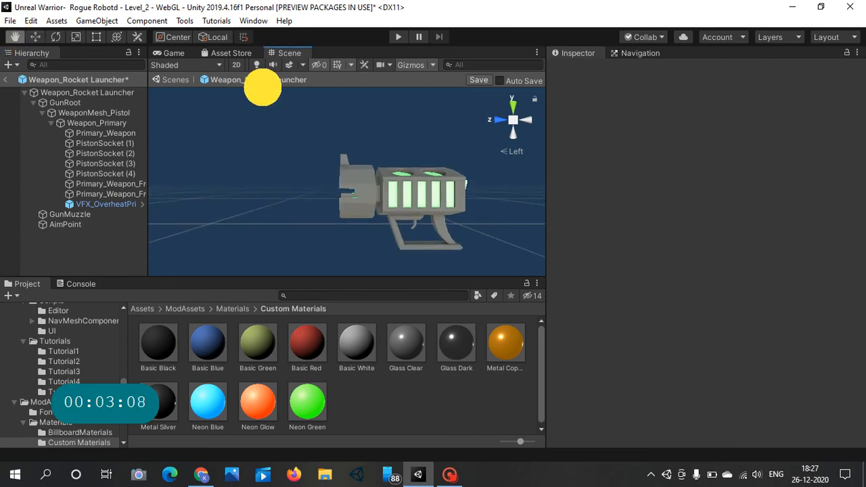
{"action": "left_click_drag", "start_coordinate": [254, 188], "coordinate": [251, 172]}
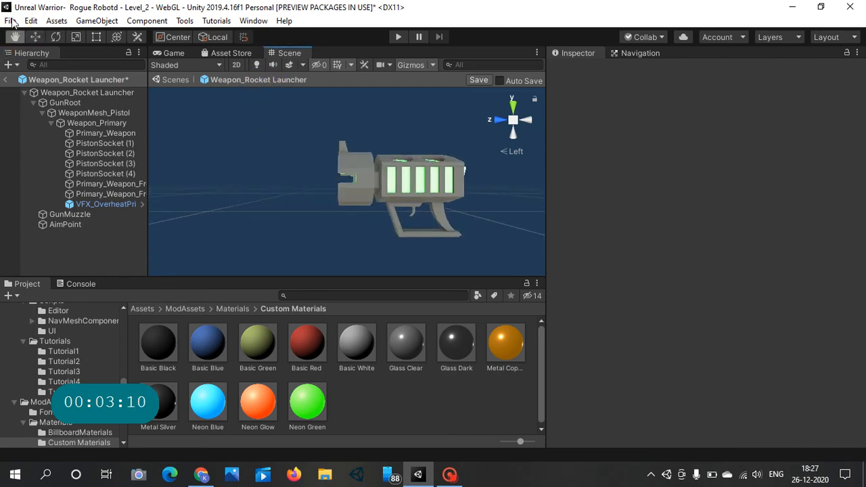
{"action": "left_click", "coordinate": [36, 37]}
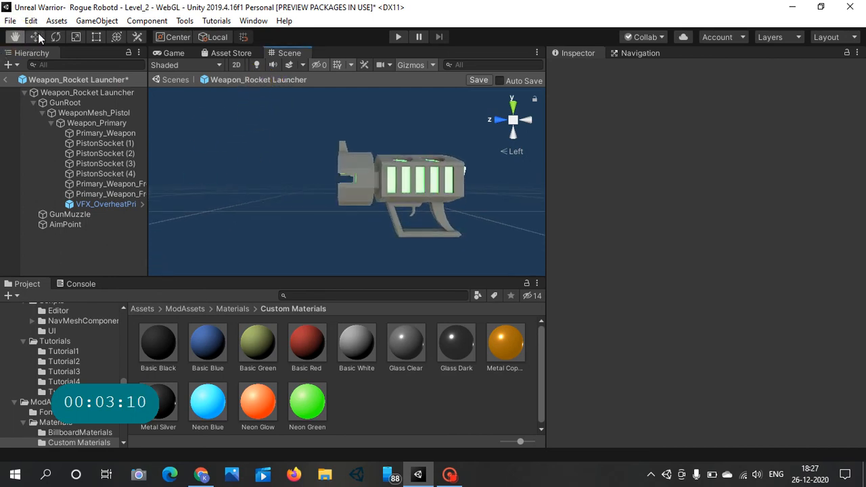
{"action": "left_click", "coordinate": [352, 198]}
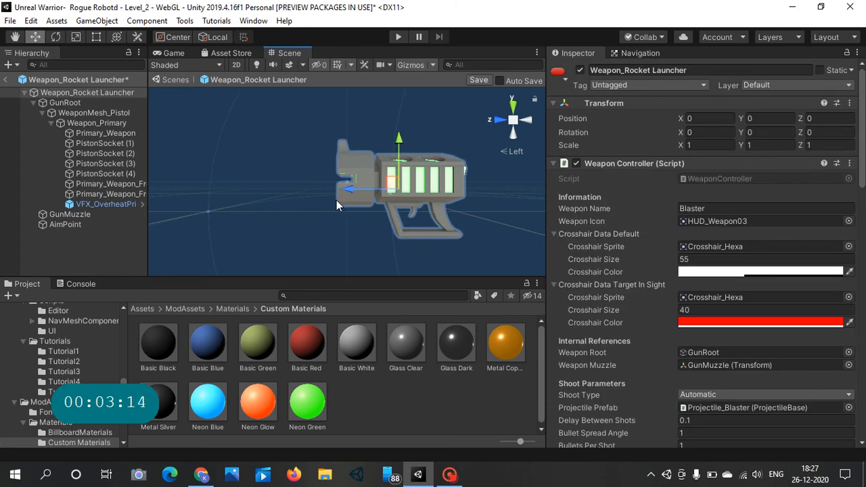
{"action": "left_click", "coordinate": [345, 203]}
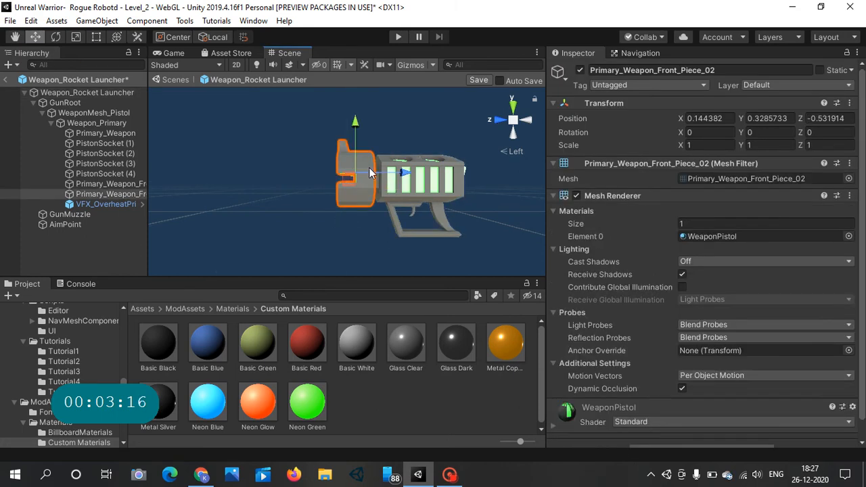
Step: Try to add the opposite half of the gun's front section to the selection directly in the scene
{"action": "left_click", "coordinate": [492, 119]}
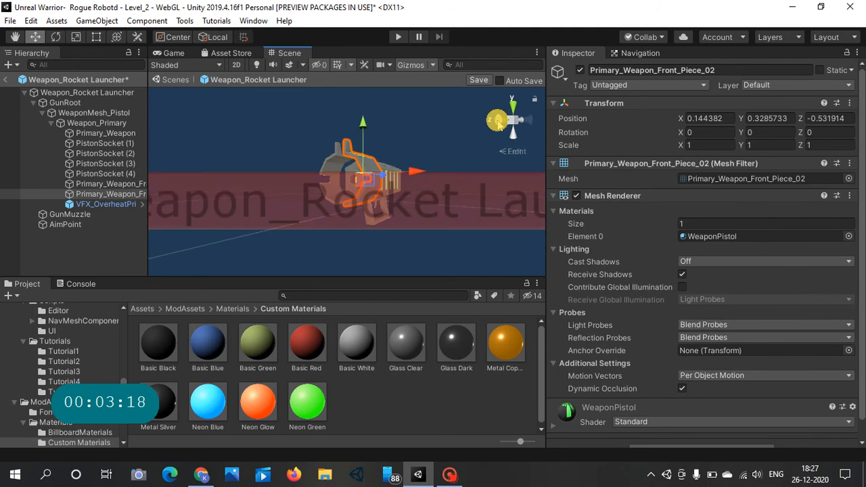
{"action": "key", "text": "f"}
{"action": "scroll", "coordinate": [336, 166], "scroll_direction": "down", "scroll_amount": 1}
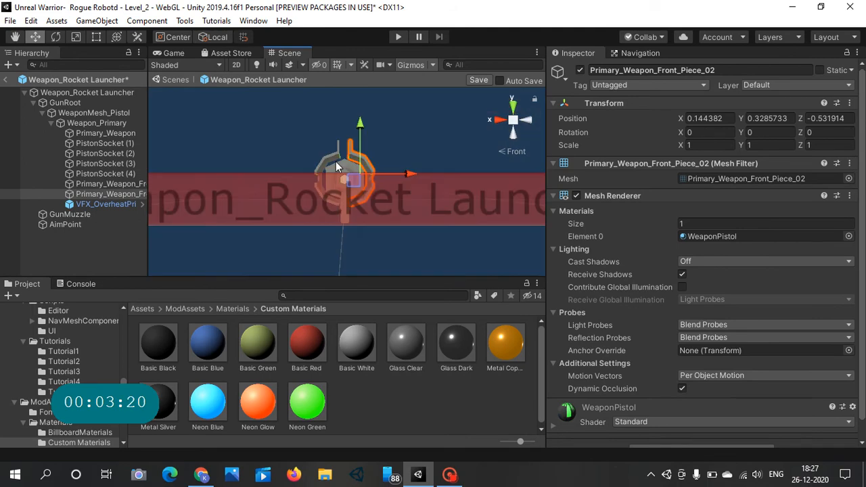
{"action": "scroll", "coordinate": [337, 166], "scroll_direction": "up", "scroll_amount": 1}
{"action": "left_click", "coordinate": [188, 176], "text": "ctrl"}
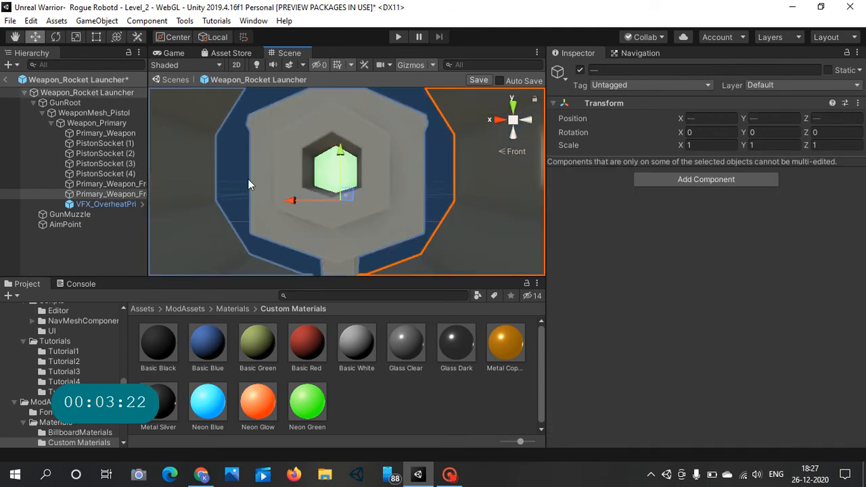
{"action": "left_click", "coordinate": [196, 175], "text": "ctrl"}
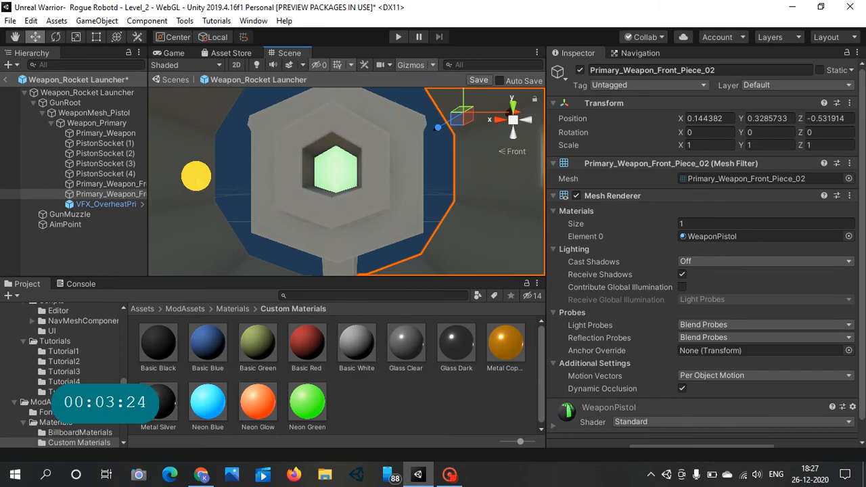
{"action": "left_click", "coordinate": [196, 176], "text": "ctrl"}
{"action": "left_click", "coordinate": [196, 177], "text": "ctrl"}
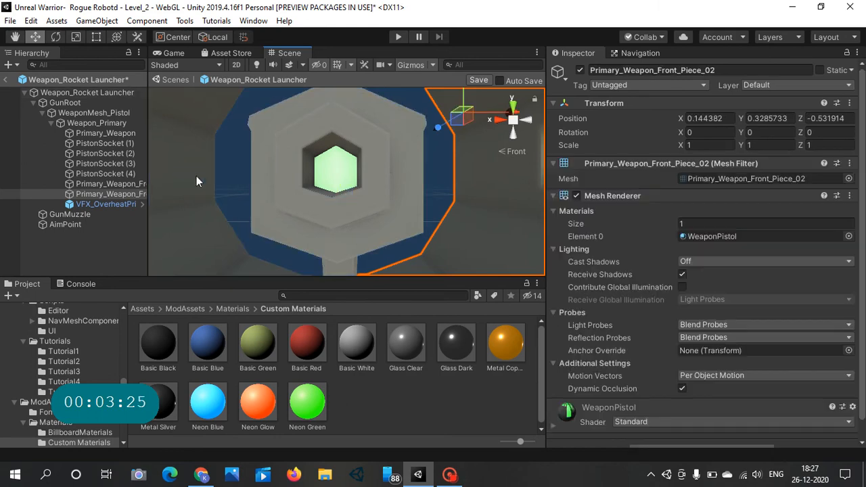
{"action": "left_click", "coordinate": [500, 120]}
{"action": "scroll", "coordinate": [369, 160], "scroll_direction": "up", "scroll_amount": 8}
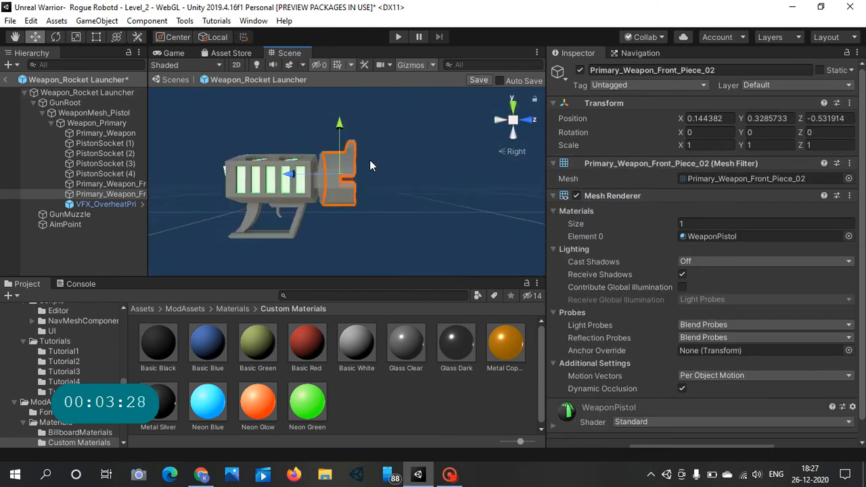
{"action": "scroll", "coordinate": [318, 177], "scroll_direction": "down", "scroll_amount": 3}
{"action": "left_click", "coordinate": [323, 187], "text": "ctrl"}
{"action": "left_click", "coordinate": [324, 174]}
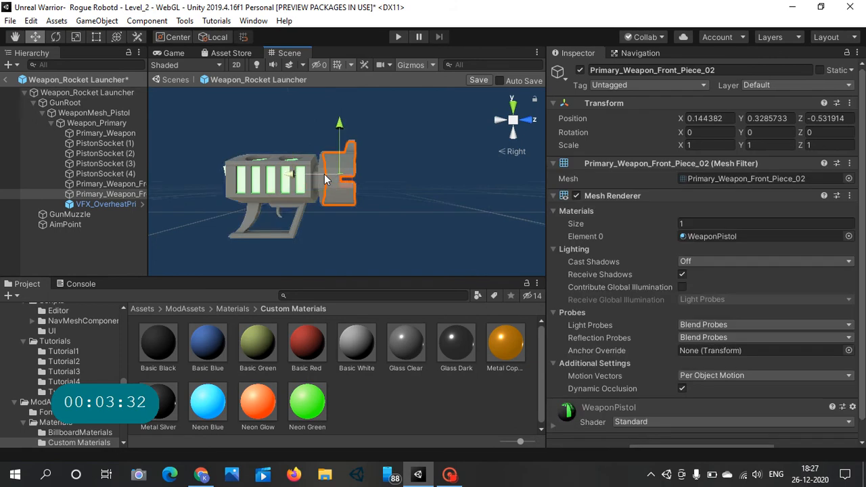
{"action": "key", "text": "f"}
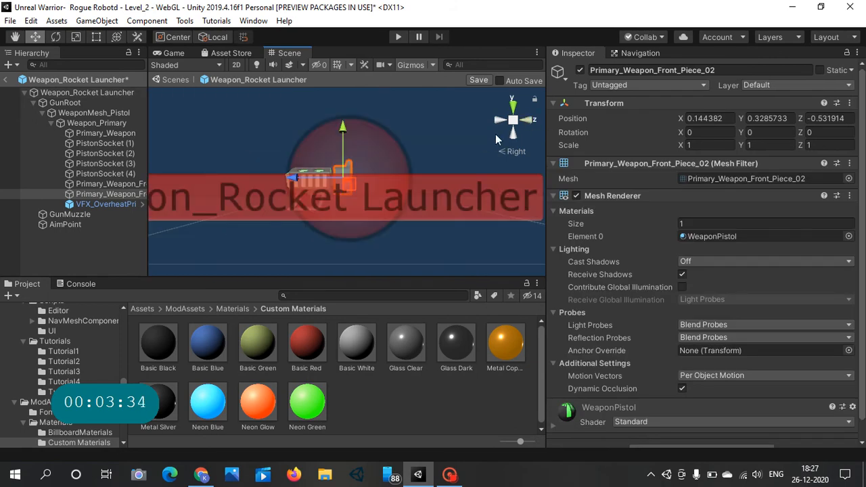
Step: Select both Primary_Weapon_Front_Piece objects together and check the selection from the front and side
{"action": "left_click", "coordinate": [105, 185]}
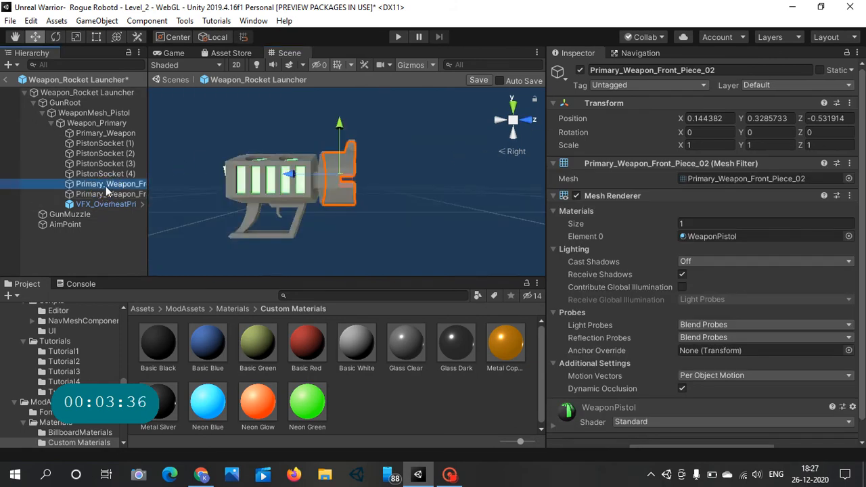
{"action": "left_click", "coordinate": [115, 194], "text": "ctrl"}
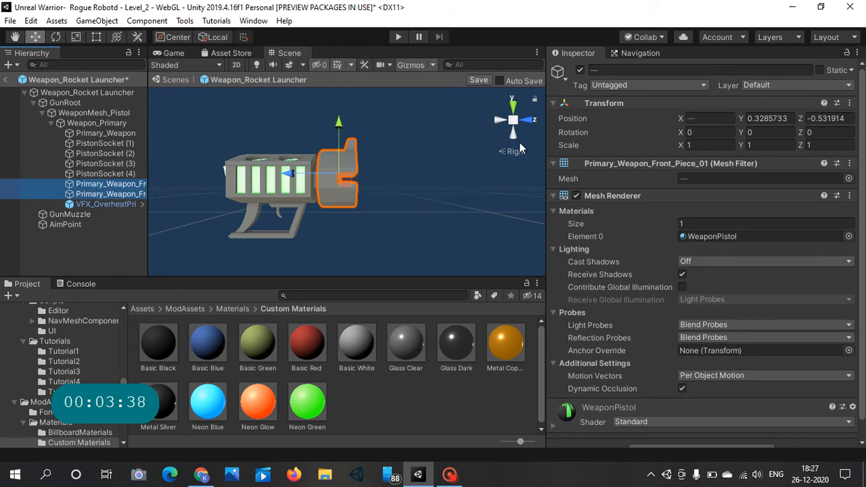
{"action": "left_click", "coordinate": [533, 125]}
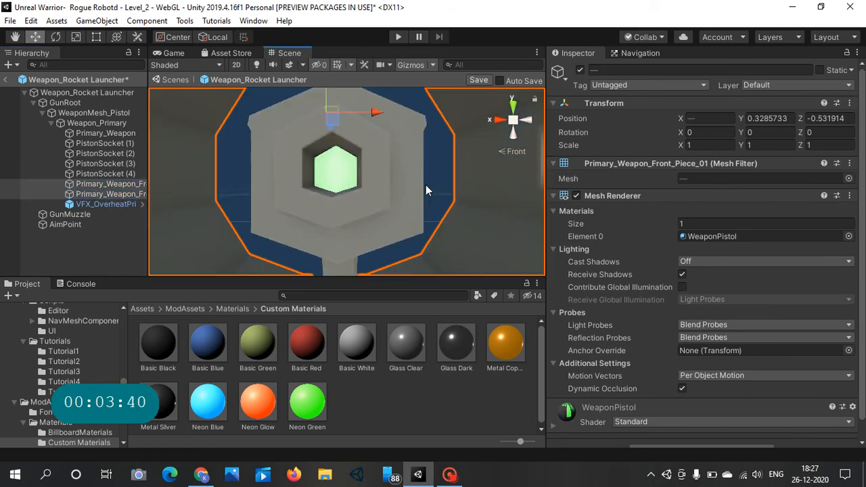
{"action": "left_click", "coordinate": [500, 118]}
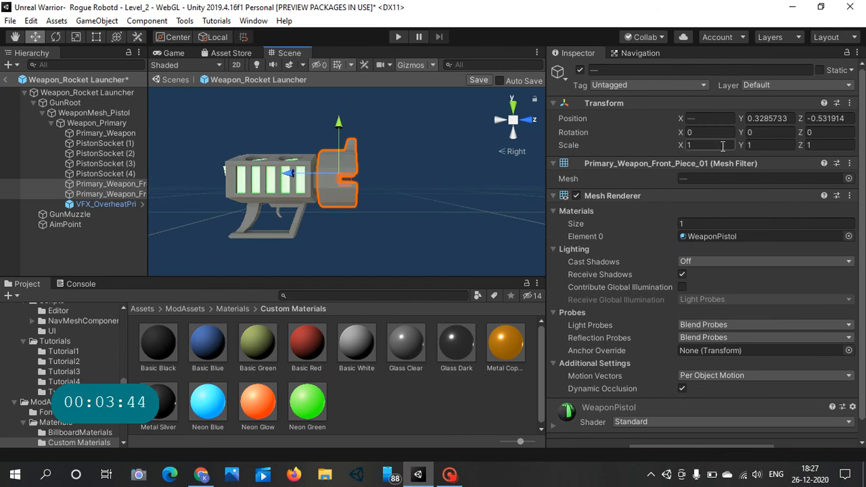
Step: Try a Y scale of 2 on both front pieces, and set it back to 1
{"action": "left_click", "coordinate": [773, 144]}
{"action": "type", "text": "2"}
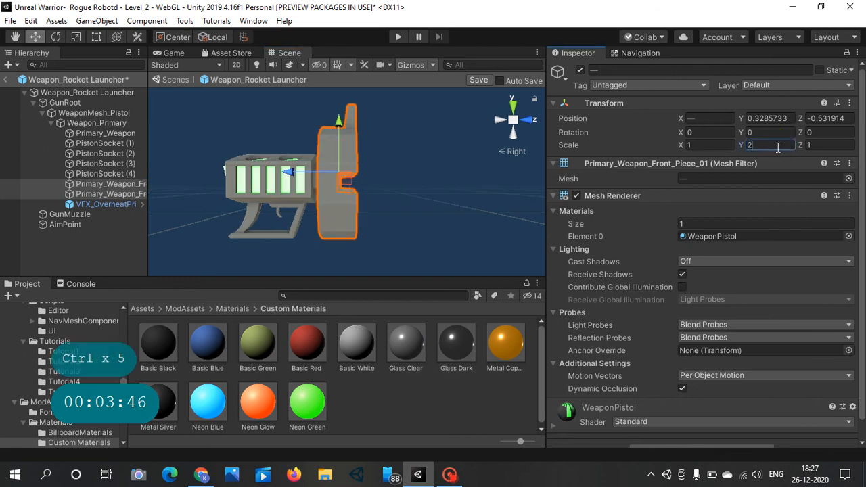
{"action": "key", "text": "BackSpace"}
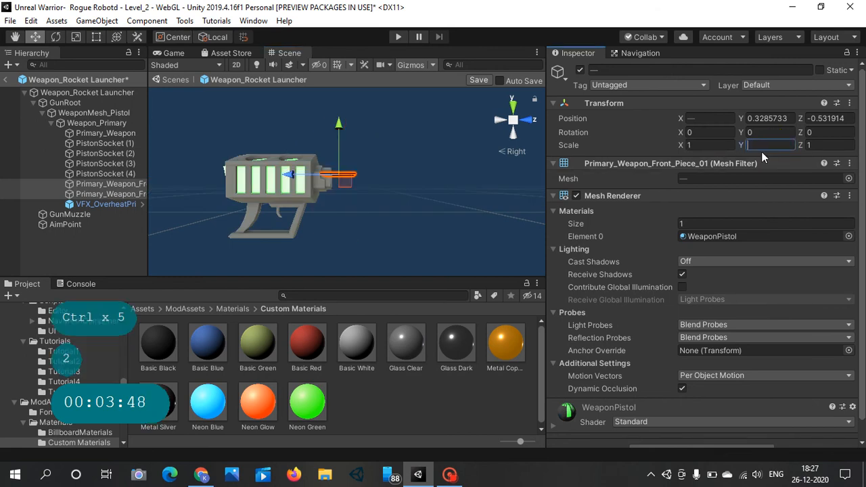
{"action": "type", "text": "1"}
Step: Try an X scale of 2 on both front pieces, and set it back to 1
{"action": "left_click", "coordinate": [732, 143]}
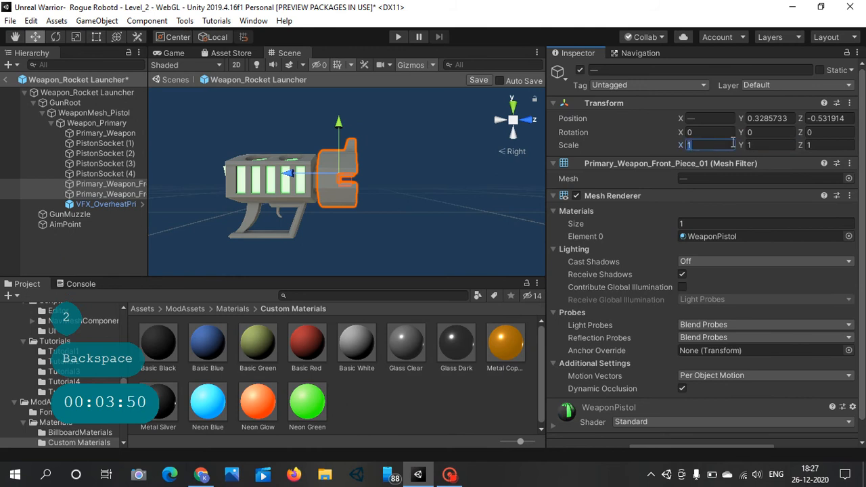
{"action": "type", "text": "2"}
{"action": "key", "text": "BackSpace"}
{"action": "type", "text": "1"}
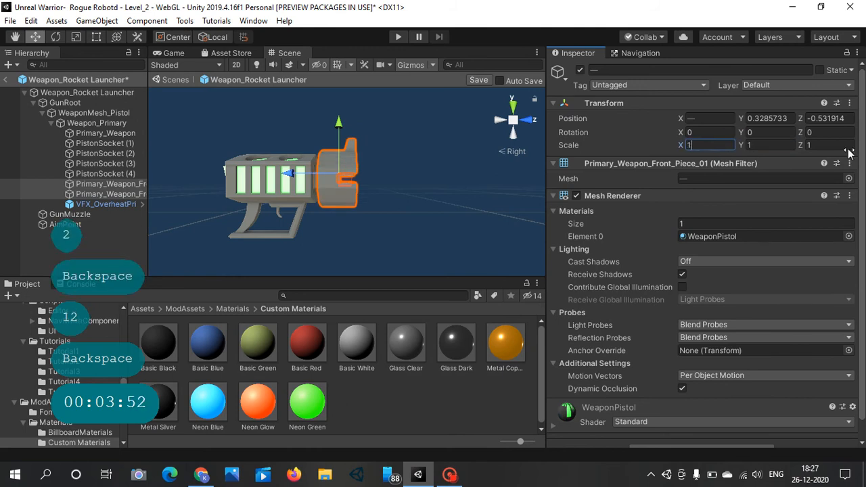
Step: Set the Z scale of both front pieces to 2 and move them forward along Z, clear of the gun body
{"action": "left_click", "coordinate": [824, 147]}
{"action": "type", "text": "2"}
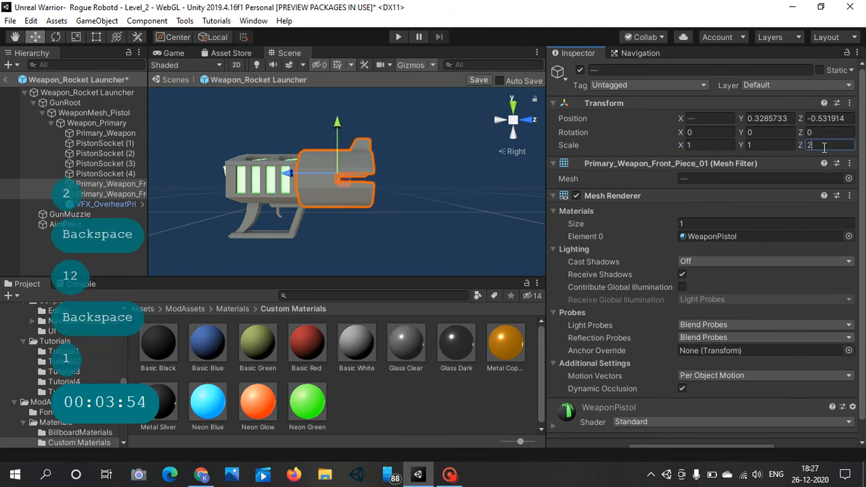
{"action": "left_click_drag", "start_coordinate": [285, 175], "coordinate": [311, 172]}
{"action": "left_click", "coordinate": [414, 160]}
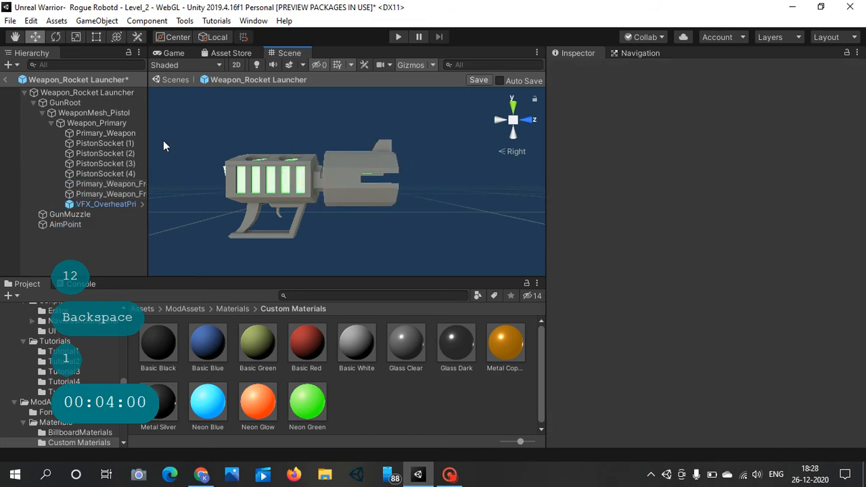
Step: Apply Basic Red to one front piece and Basic Blue to the other, and check the gun from its left side
{"action": "left_click", "coordinate": [512, 107]}
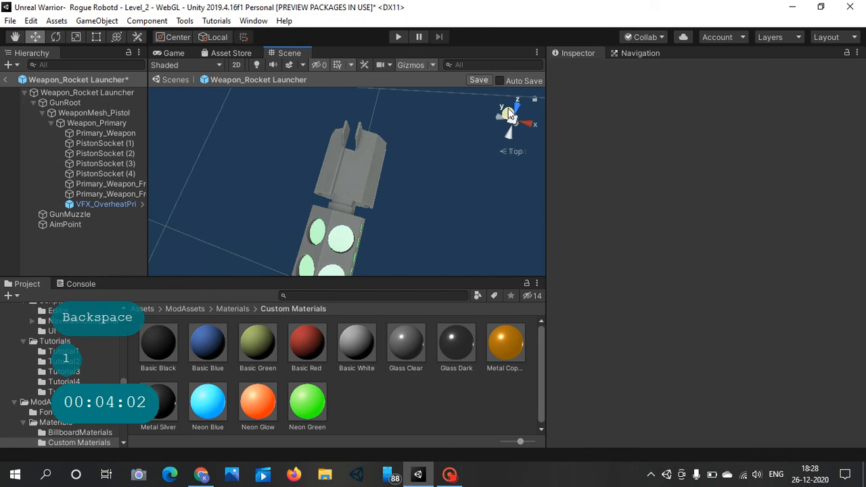
{"action": "left_click_drag", "start_coordinate": [296, 342], "coordinate": [330, 170]}
{"action": "left_click_drag", "start_coordinate": [210, 343], "coordinate": [371, 178]}
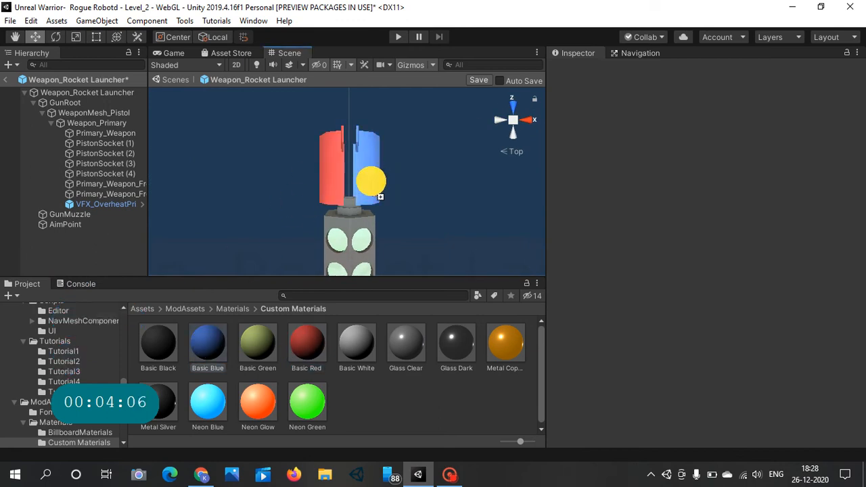
{"action": "left_click", "coordinate": [501, 120]}
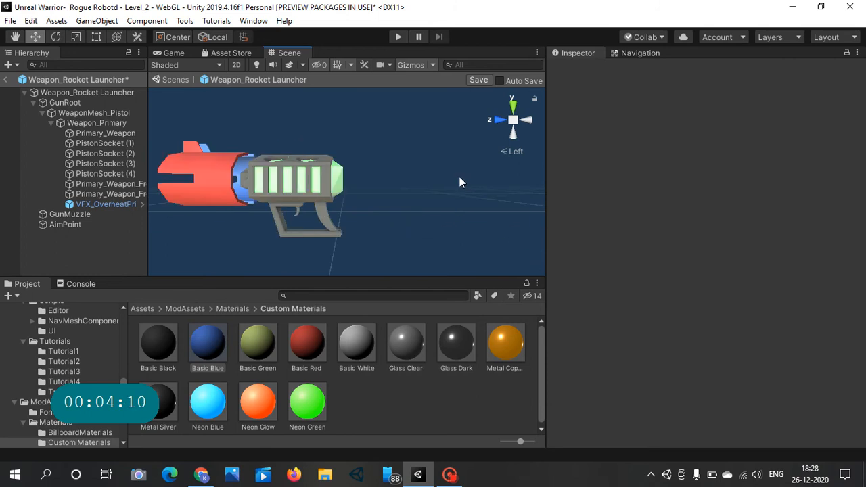
{"action": "key", "text": "Right"}
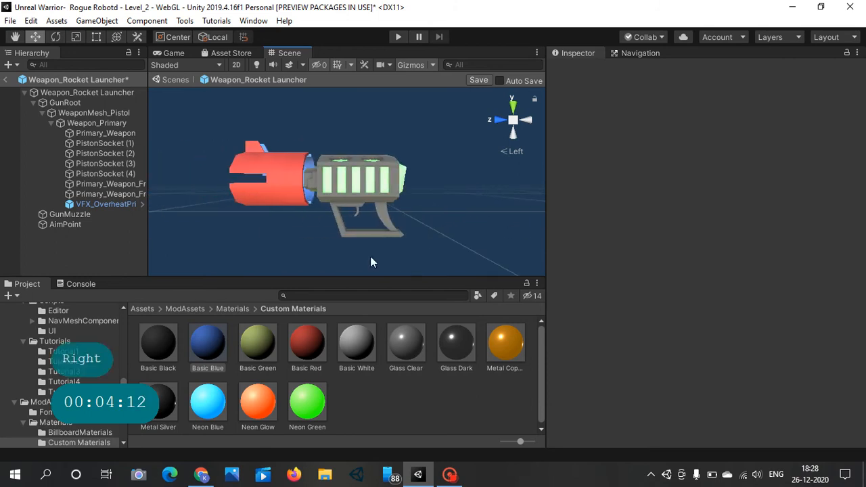
Step: Create a new material in the Custom Materials folder
{"action": "right_click", "coordinate": [396, 390]}
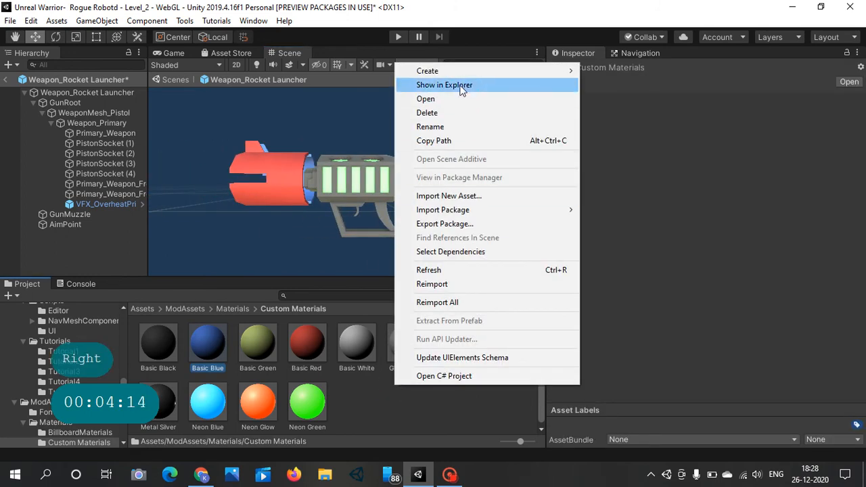
{"action": "mouse_move", "coordinate": [486, 71]}
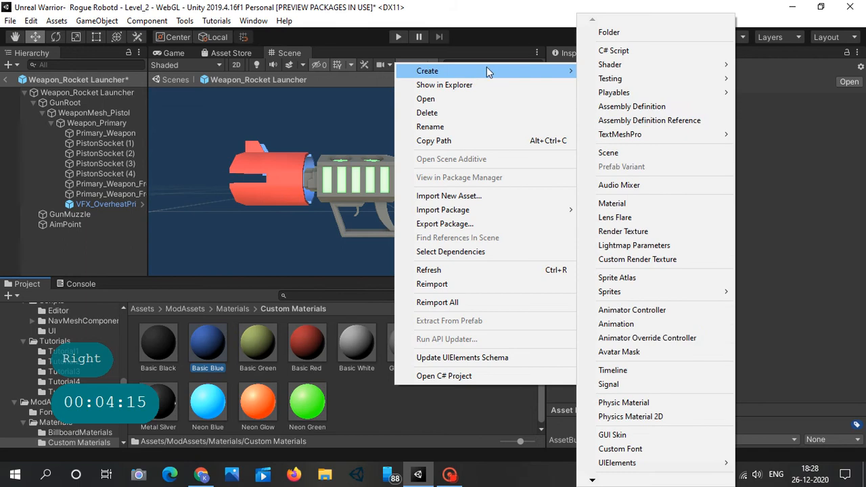
{"action": "left_click", "coordinate": [641, 204]}
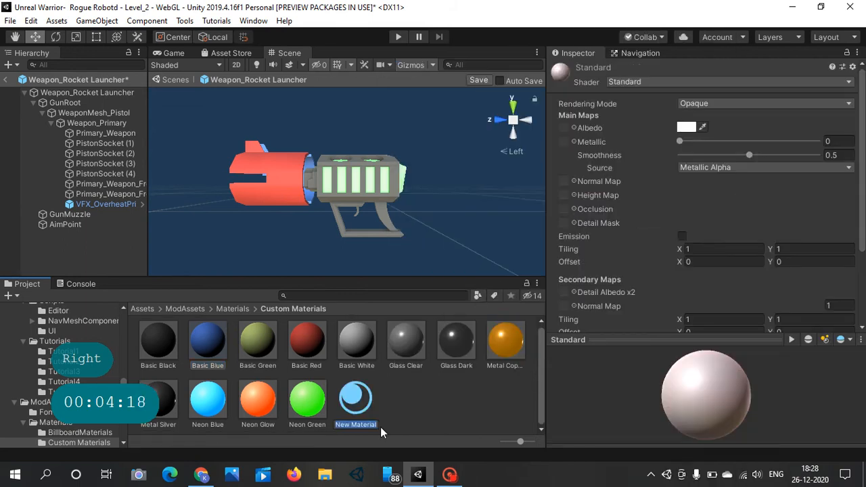
Step: Try to set the new material's albedo colour to green 0BE300
{"action": "left_click", "coordinate": [686, 127]}
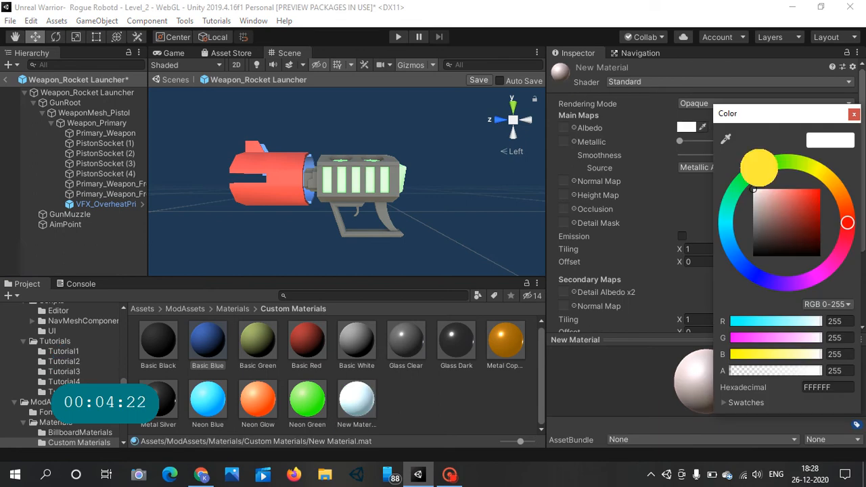
{"action": "left_click", "coordinate": [758, 167]}
{"action": "left_click_drag", "start_coordinate": [785, 203], "coordinate": [825, 190]}
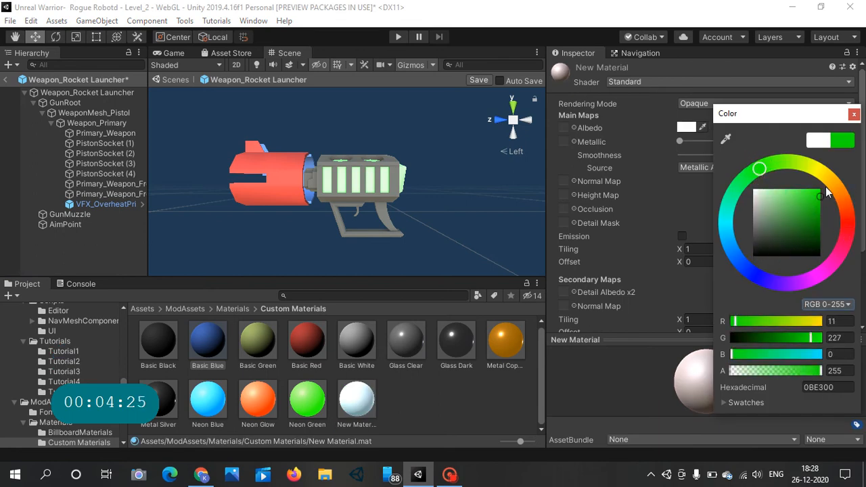
{"action": "left_click", "coordinate": [853, 114]}
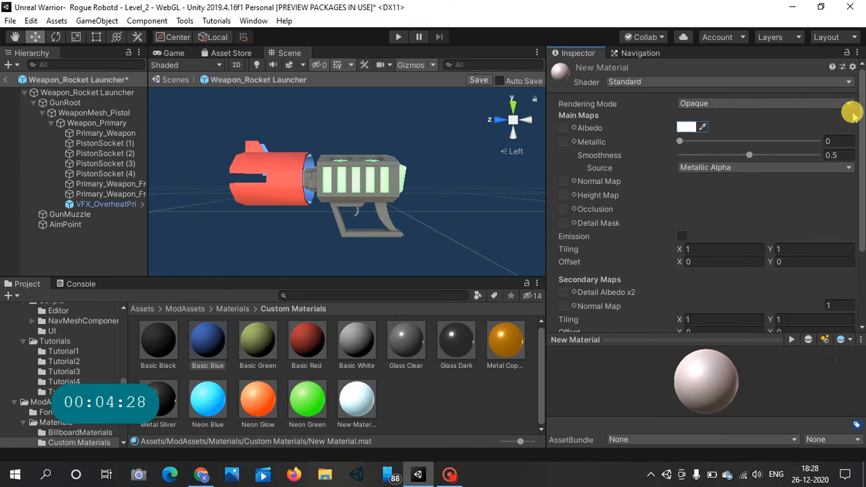
Step: Try to recolour the new material's albedo again, with the colour picker and with the Basic Red material
{"action": "left_click", "coordinate": [687, 127]}
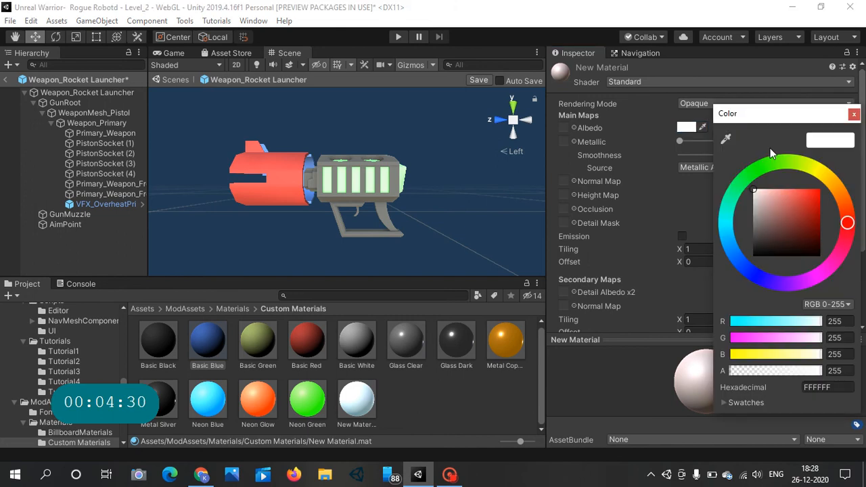
{"action": "mouse_move", "coordinate": [770, 192]}
{"action": "left_mouse_down"}
{"action": "mouse_move", "coordinate": [816, 195]}
{"action": "mouse_move", "coordinate": [768, 228]}
{"action": "mouse_move", "coordinate": [738, 184]}
{"action": "left_mouse_up"}
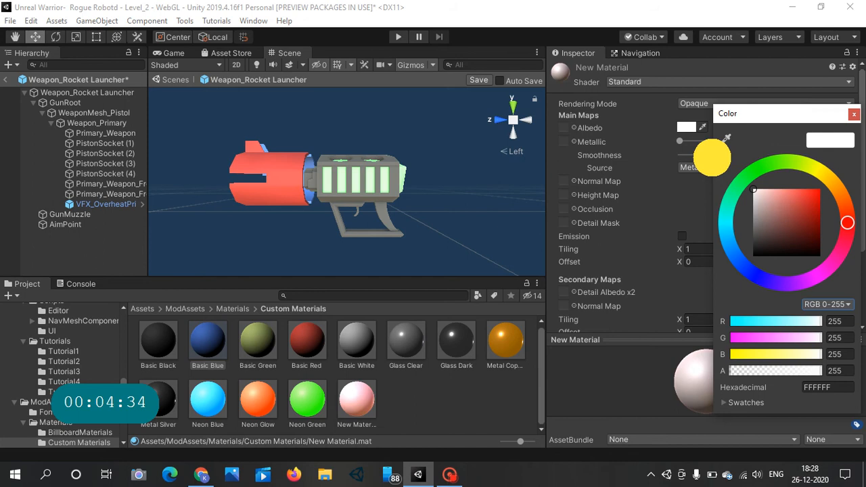
{"action": "left_click_drag", "start_coordinate": [710, 151], "coordinate": [744, 92]}
{"action": "left_click", "coordinate": [854, 114]}
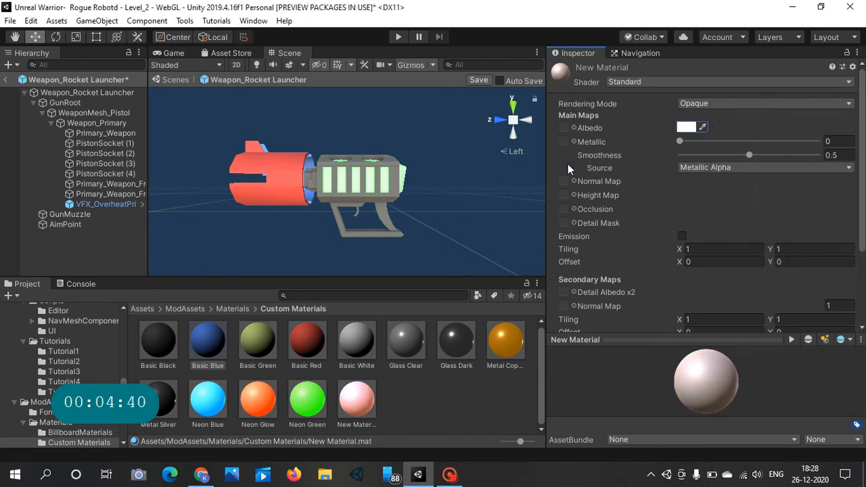
{"action": "left_click_drag", "start_coordinate": [311, 345], "coordinate": [695, 129]}
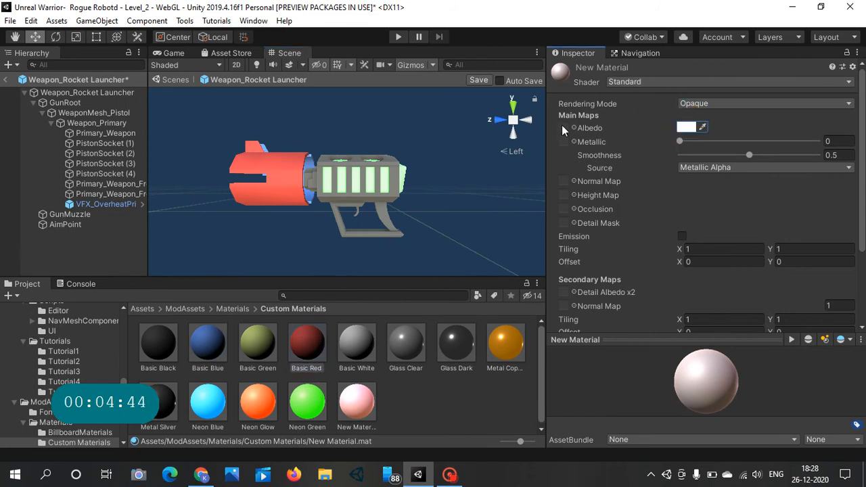
{"action": "left_click_drag", "start_coordinate": [196, 343], "coordinate": [441, 372]}
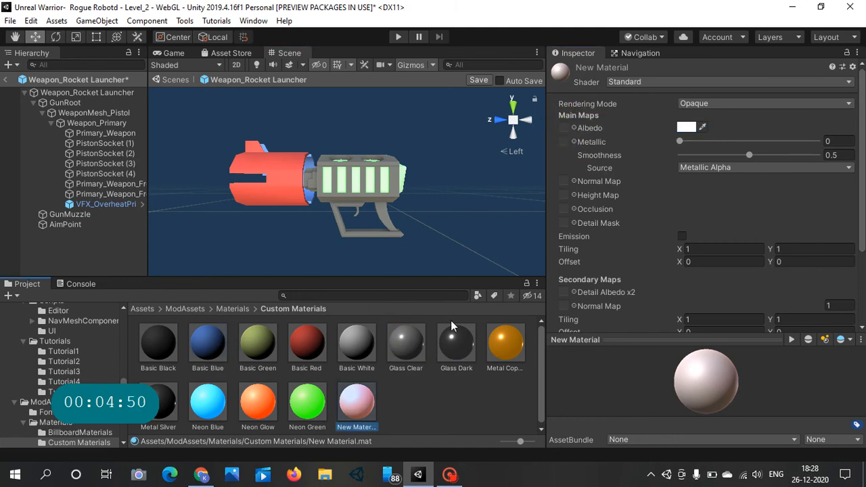
Step: Try the blue-color texture as the new material's albedo map and inspect the preview sphere
{"action": "left_click", "coordinate": [574, 128]}
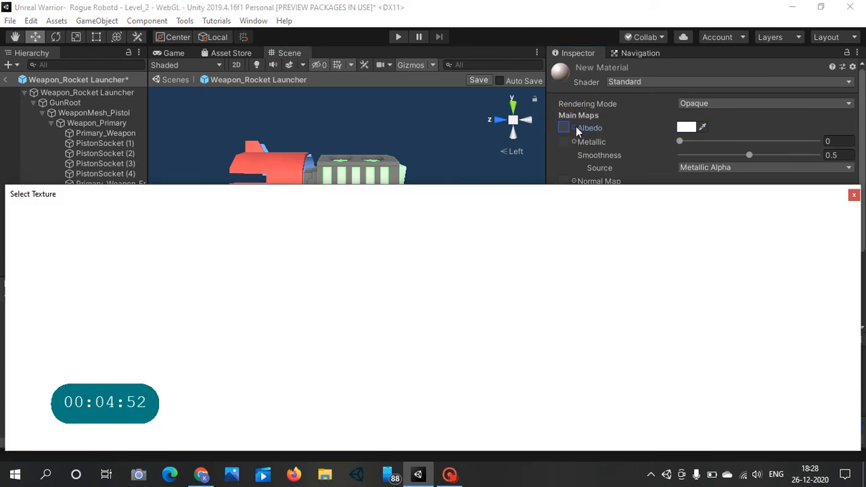
{"action": "scroll", "coordinate": [141, 304], "scroll_direction": "down", "scroll_amount": 5}
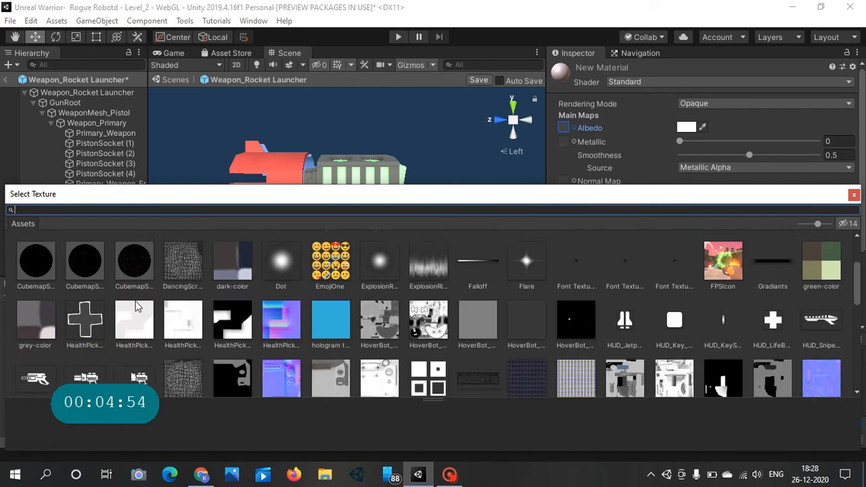
{"action": "scroll", "coordinate": [142, 304], "scroll_direction": "up", "scroll_amount": 2}
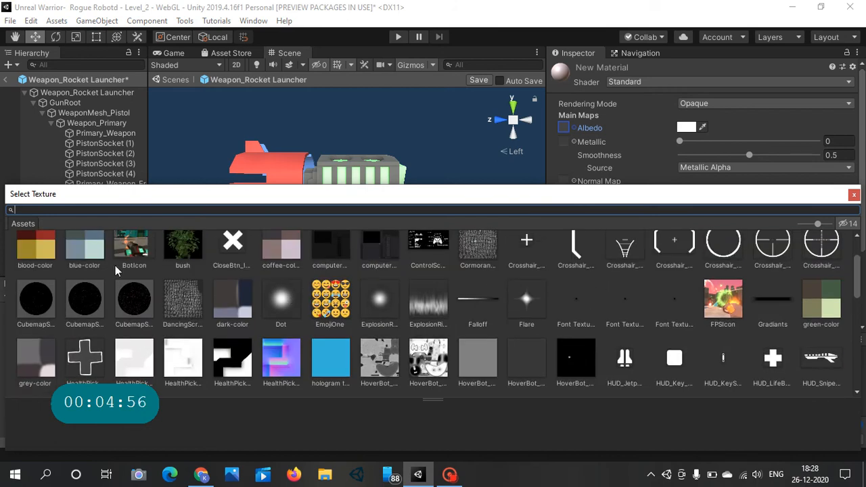
{"action": "left_click", "coordinate": [98, 249]}
{"action": "left_click", "coordinate": [99, 254]}
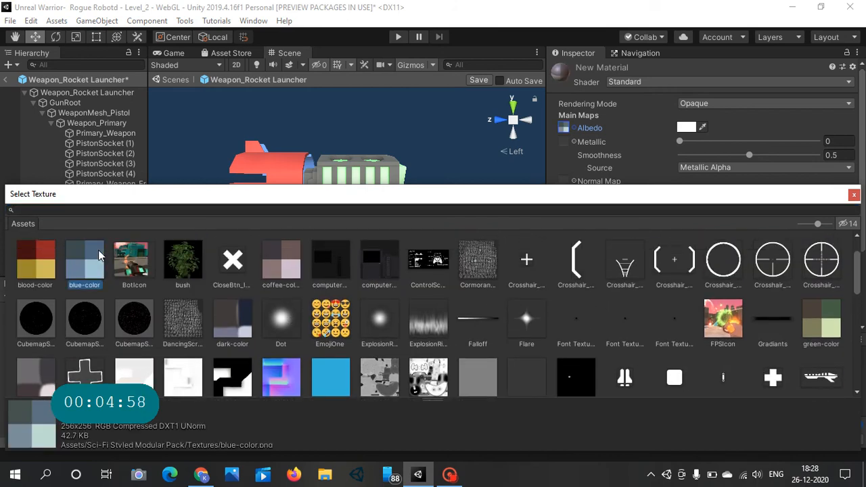
{"action": "double_click", "coordinate": [98, 254]}
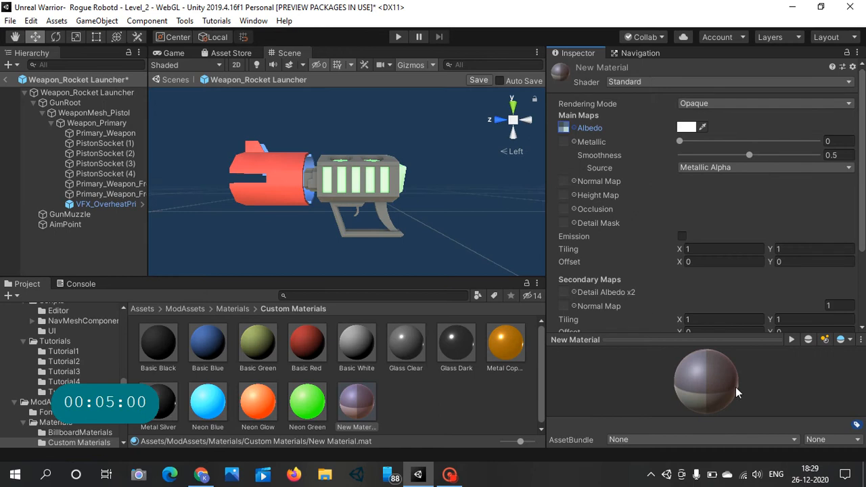
{"action": "left_click_drag", "start_coordinate": [695, 392], "coordinate": [825, 365]}
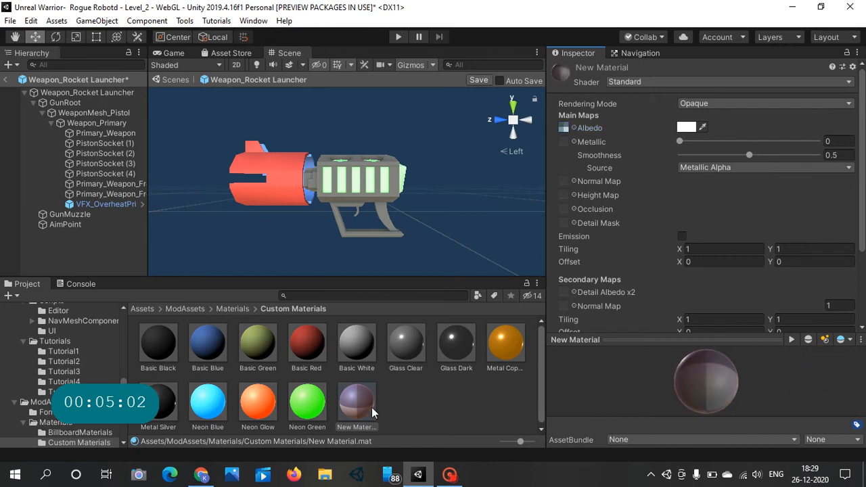
{"action": "left_click_drag", "start_coordinate": [372, 412], "coordinate": [442, 413]}
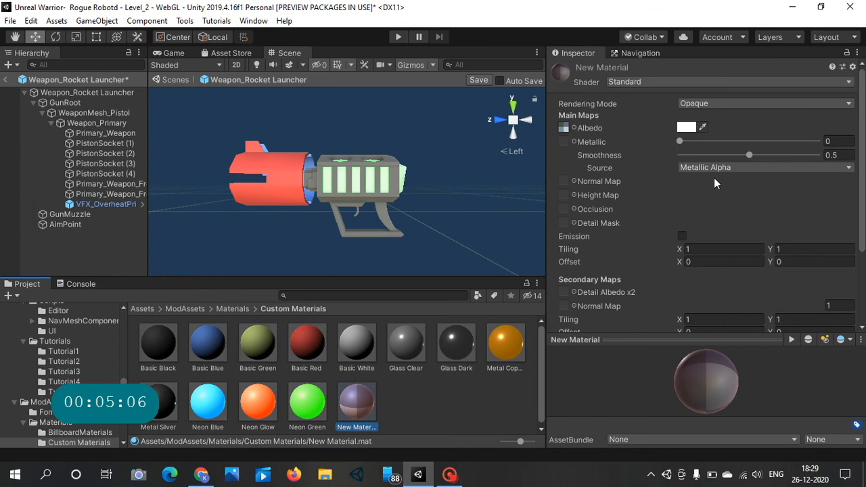
Step: Assign the yellow-and-black striped projector texture as the new material's albedo map and inspect the preview sphere
{"action": "left_click", "coordinate": [574, 128]}
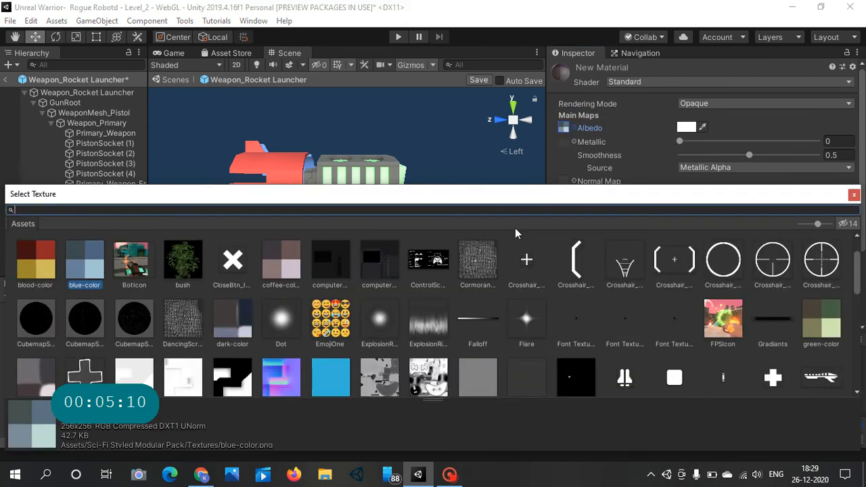
{"action": "scroll", "coordinate": [620, 290], "scroll_direction": "down", "scroll_amount": 15}
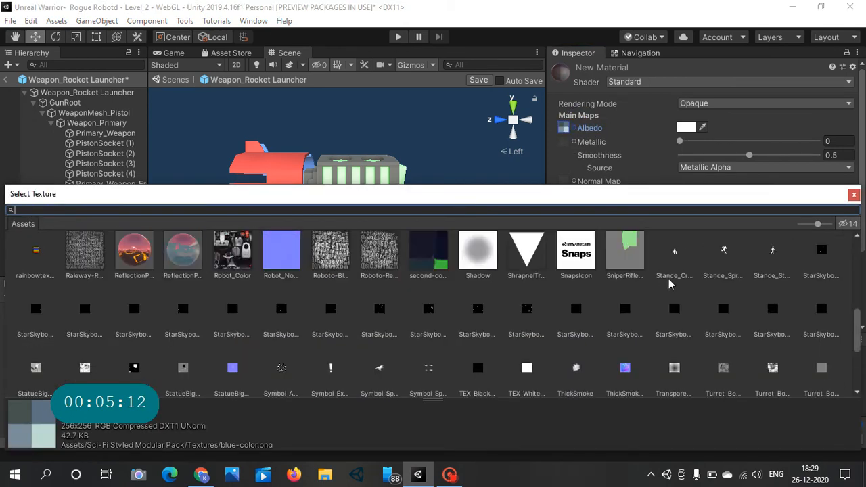
{"action": "scroll", "coordinate": [482, 311], "scroll_direction": "down", "scroll_amount": 2}
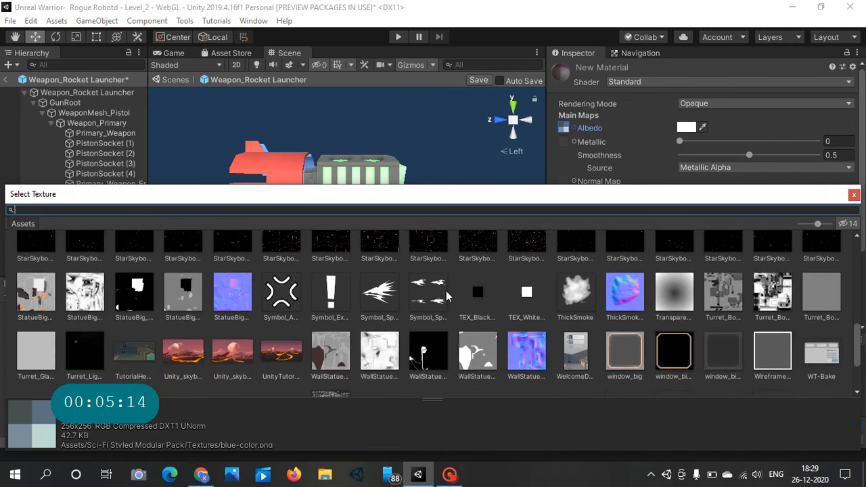
{"action": "scroll", "coordinate": [403, 341], "scroll_direction": "down", "scroll_amount": 2}
{"action": "scroll", "coordinate": [400, 330], "scroll_direction": "down", "scroll_amount": 1}
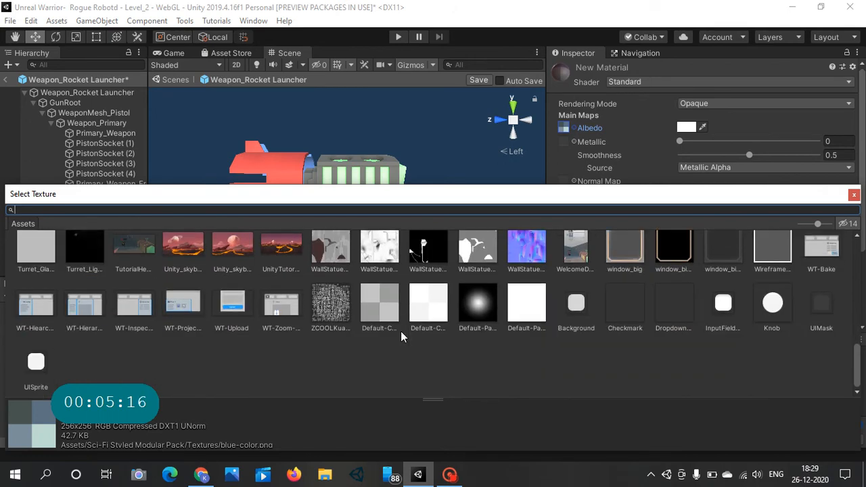
{"action": "scroll", "coordinate": [284, 321], "scroll_direction": "up", "scroll_amount": 1}
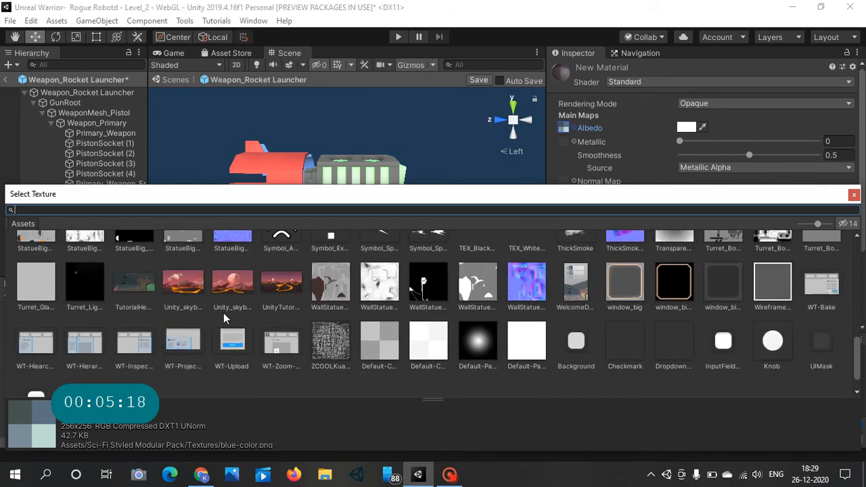
{"action": "scroll", "coordinate": [110, 315], "scroll_direction": "up", "scroll_amount": 1}
{"action": "scroll", "coordinate": [77, 298], "scroll_direction": "up", "scroll_amount": 2}
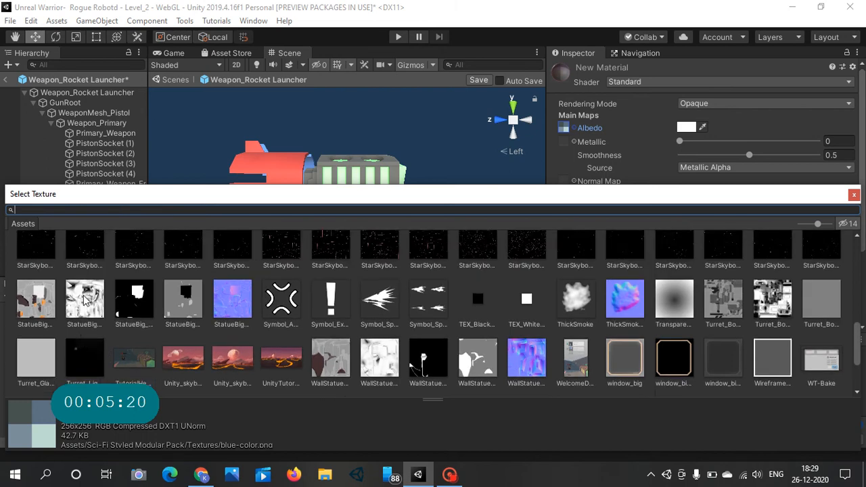
{"action": "scroll", "coordinate": [405, 294], "scroll_direction": "up", "scroll_amount": 4}
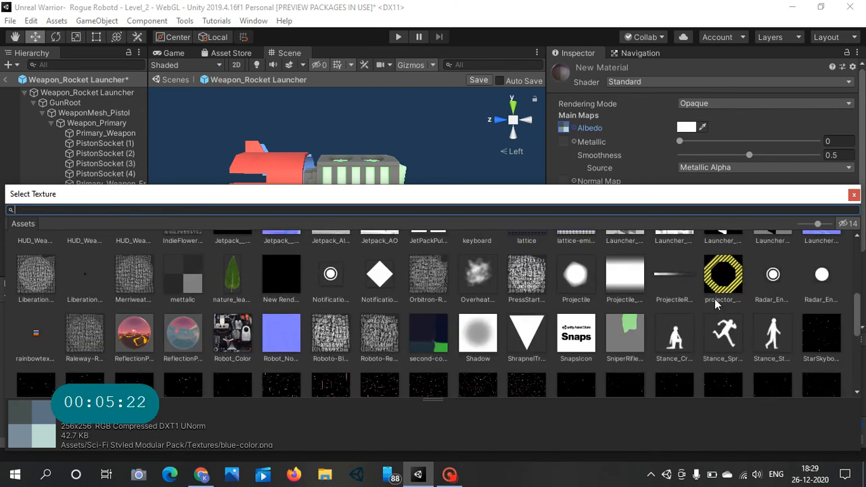
{"action": "double_click", "coordinate": [723, 312]}
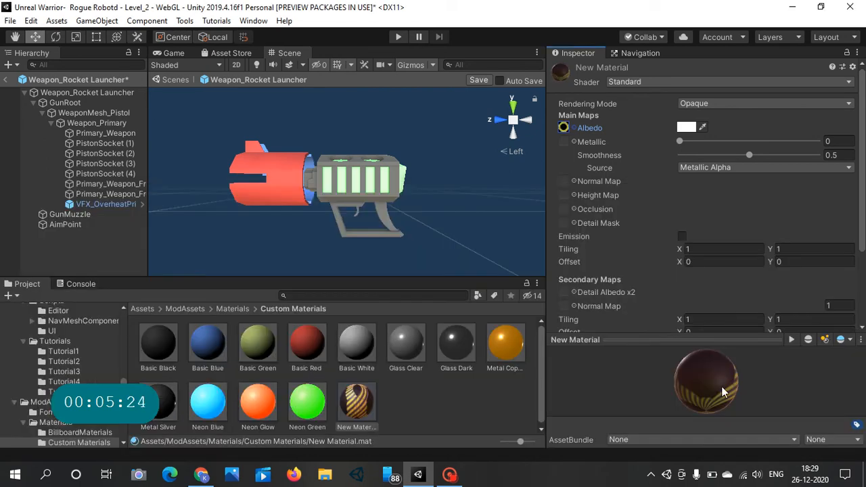
{"action": "left_click_drag", "start_coordinate": [650, 369], "coordinate": [531, 388]}
{"action": "left_click", "coordinate": [357, 417]}
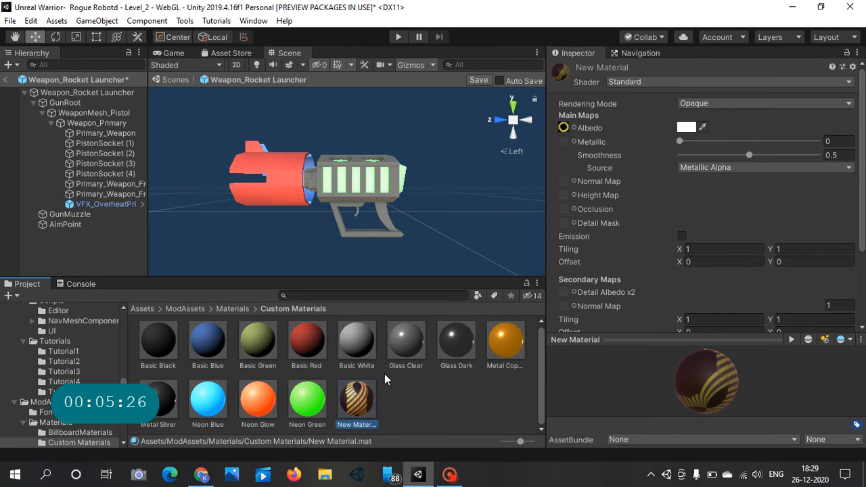
Step: Set the new material's albedo colour to red FF0000 and its albedo map to the base-color-normal texture
{"action": "left_click", "coordinate": [681, 128]}
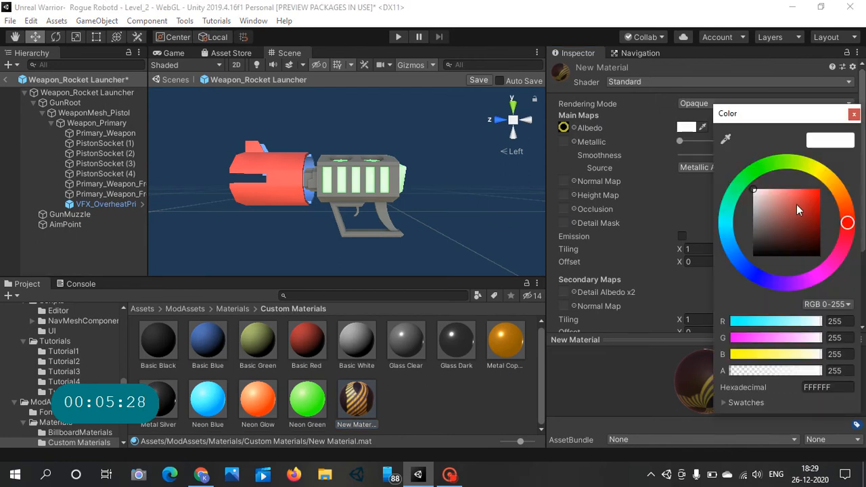
{"action": "left_click_drag", "start_coordinate": [795, 204], "coordinate": [849, 149]}
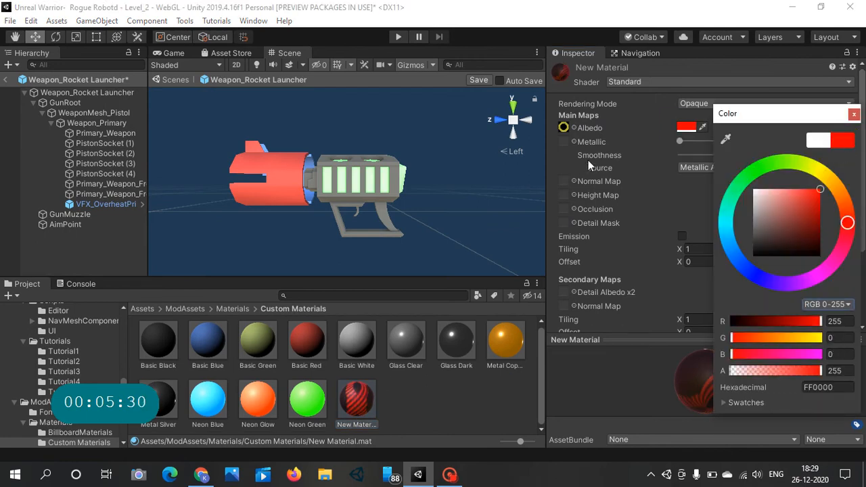
{"action": "left_click", "coordinate": [574, 128]}
{"action": "scroll", "coordinate": [327, 260], "scroll_direction": "up", "scroll_amount": 5}
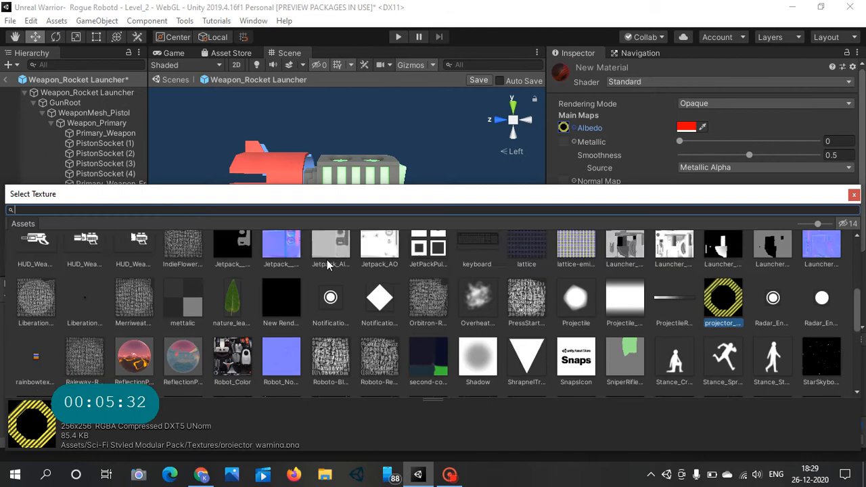
{"action": "left_click", "coordinate": [90, 322]}
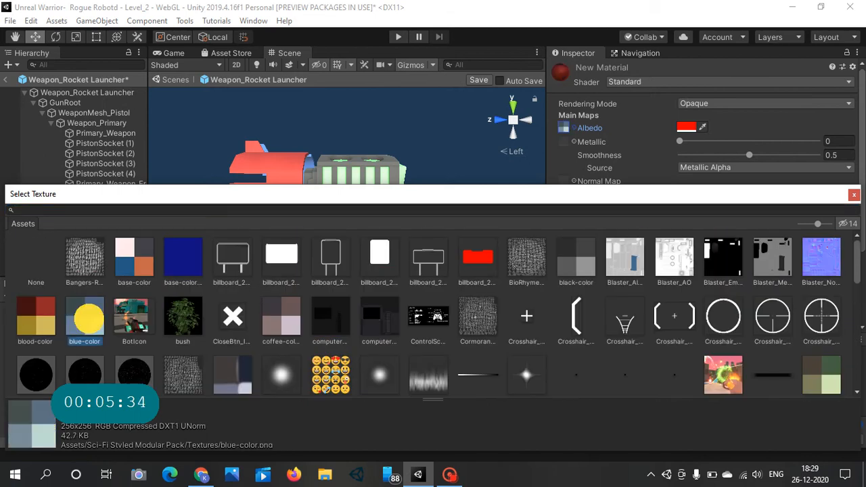
{"action": "left_click", "coordinate": [181, 255]}
{"action": "left_click", "coordinate": [853, 194]}
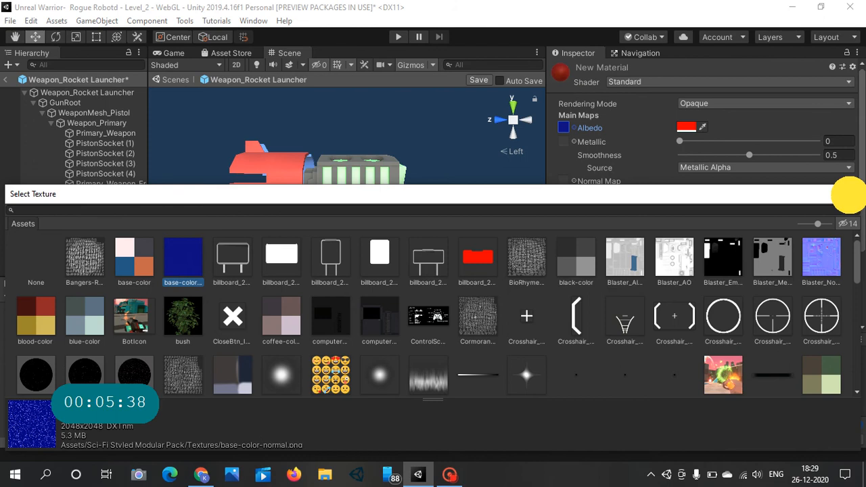
Step: Check the new material's red FF0000 albedo colour and apply the material to the red front piece of the launcher
{"action": "left_click_drag", "start_coordinate": [722, 360], "coordinate": [525, 284]}
{"action": "left_click", "coordinate": [685, 127]}
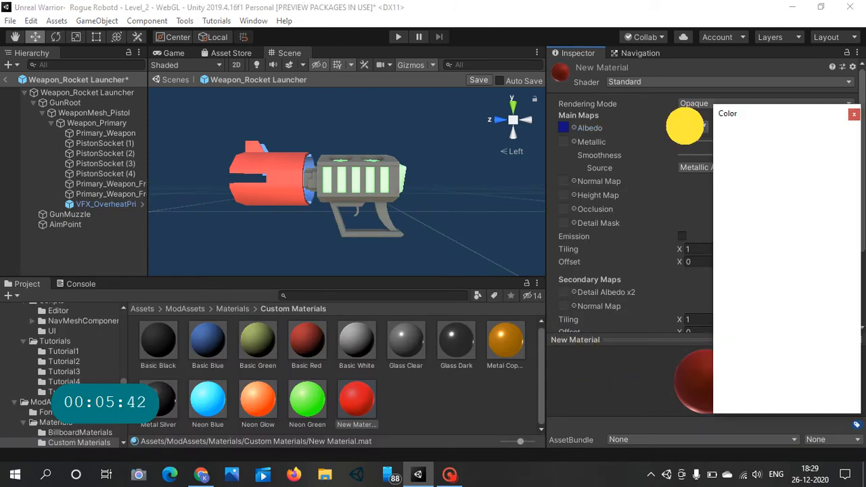
{"action": "mouse_move", "coordinate": [777, 188]}
{"action": "left_mouse_down"}
{"action": "mouse_move", "coordinate": [779, 225]}
{"action": "mouse_move", "coordinate": [820, 191]}
{"action": "left_mouse_up"}
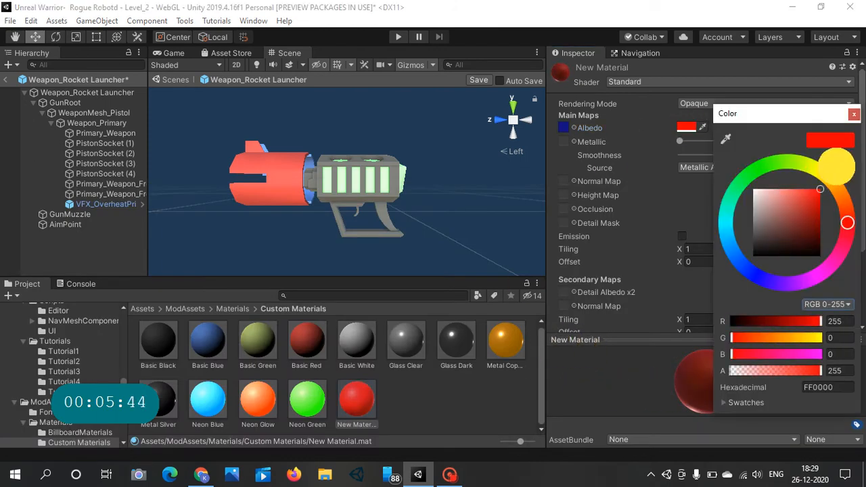
{"action": "left_click", "coordinate": [854, 114]}
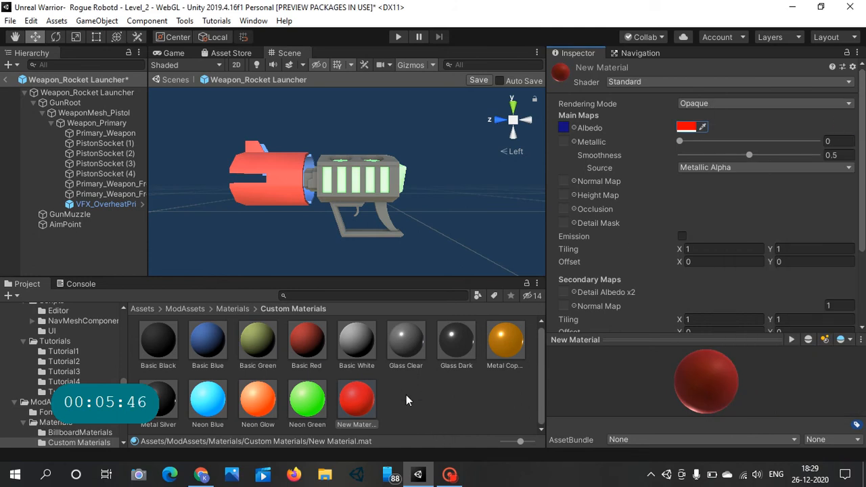
{"action": "left_click_drag", "start_coordinate": [340, 400], "coordinate": [354, 119]}
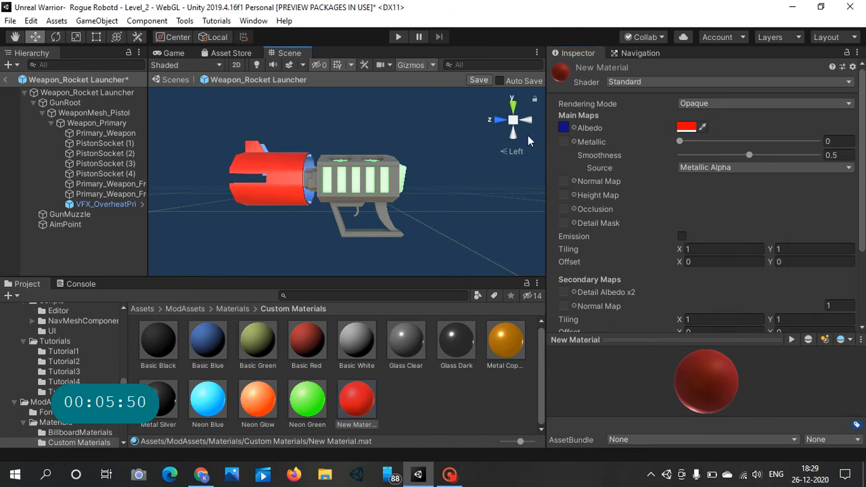
Step: Inspect the launcher from the front, right, back and left, and try the Basic Blue material on it
{"action": "left_click", "coordinate": [497, 122]}
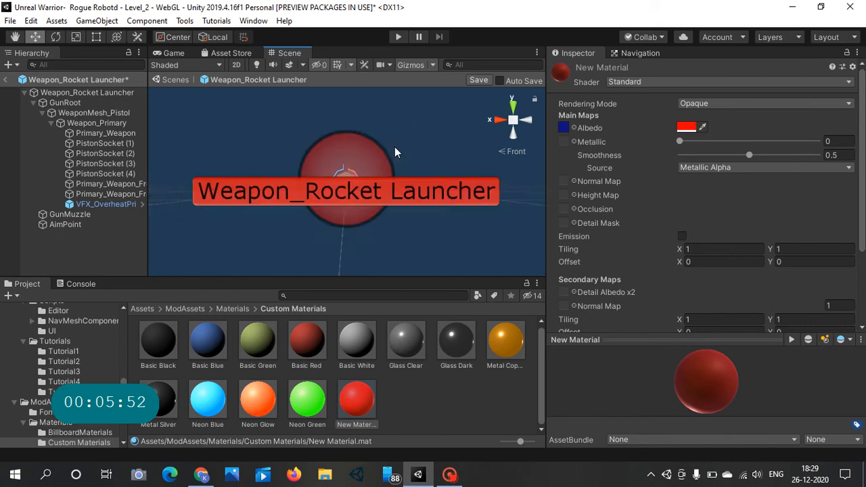
{"action": "left_click", "coordinate": [498, 120]}
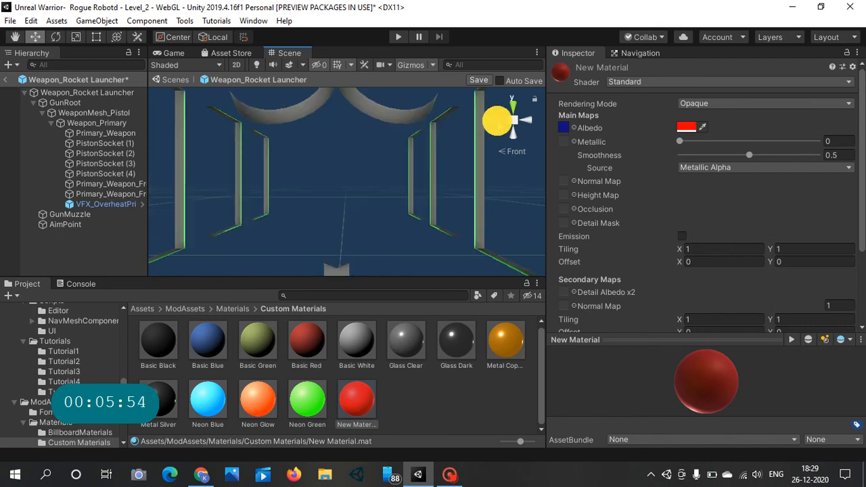
{"action": "scroll", "coordinate": [295, 159], "scroll_direction": "down", "scroll_amount": 10}
{"action": "scroll", "coordinate": [295, 159], "scroll_direction": "up", "scroll_amount": 4}
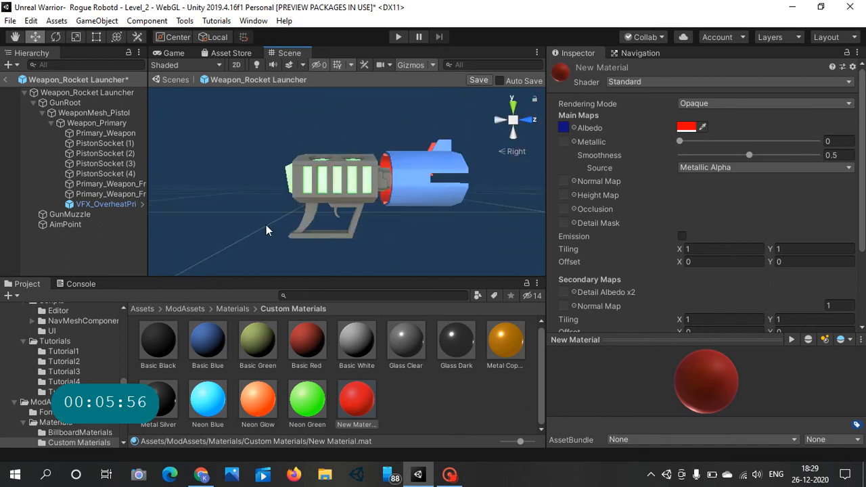
{"action": "left_click_drag", "start_coordinate": [201, 355], "coordinate": [476, 281]}
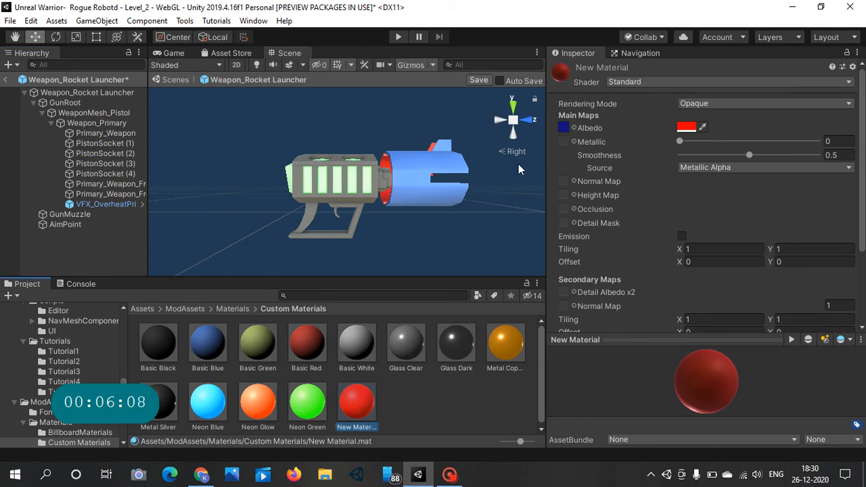
{"action": "left_click", "coordinate": [499, 120]}
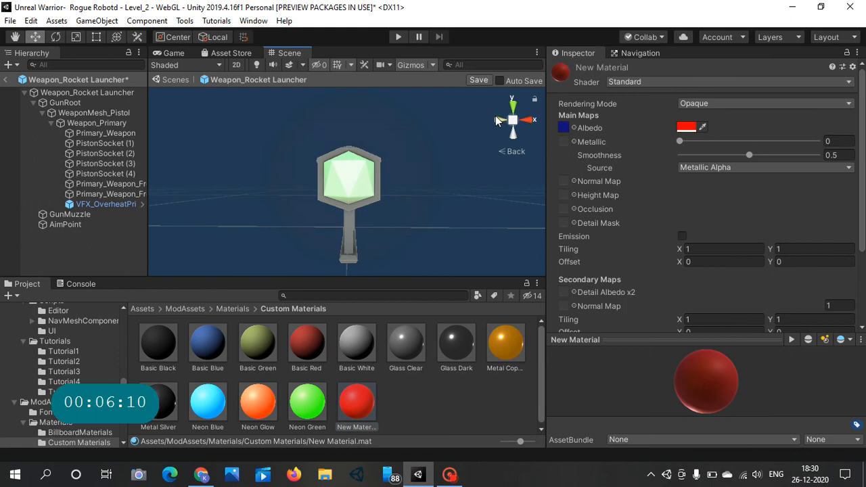
{"action": "left_click", "coordinate": [422, 155]}
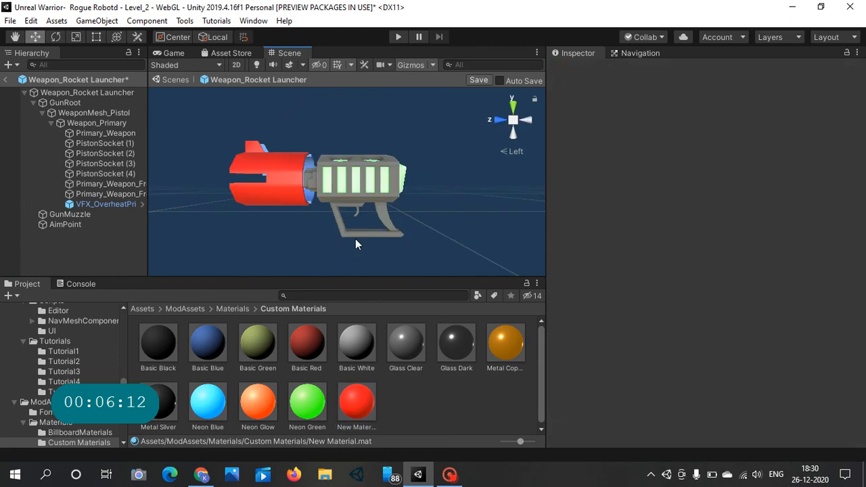
Step: Try the Basic Green, Metal Silver and Metal Copper materials on the launcher's rear body
{"action": "left_click_drag", "start_coordinate": [261, 358], "coordinate": [361, 180]}
{"action": "left_click_drag", "start_coordinate": [156, 420], "coordinate": [441, 418]}
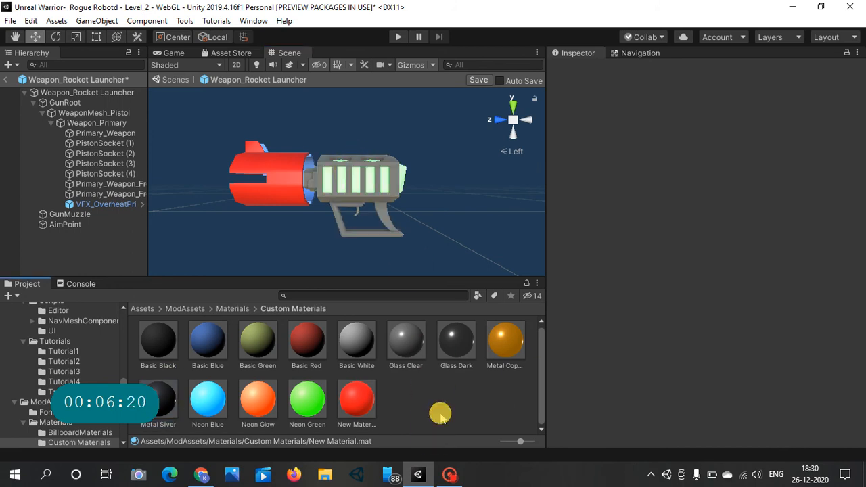
{"action": "mouse_move", "coordinate": [500, 350]}
{"action": "left_mouse_down"}
{"action": "mouse_move", "coordinate": [346, 168]}
{"action": "mouse_move", "coordinate": [372, 195]}
{"action": "mouse_move", "coordinate": [507, 437]}
{"action": "mouse_move", "coordinate": [450, 396]}
{"action": "left_mouse_up"}
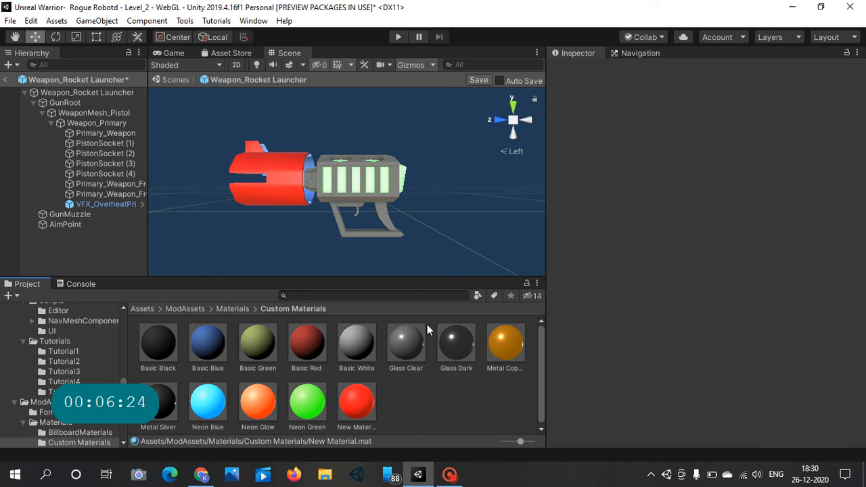
{"action": "scroll", "coordinate": [361, 189], "scroll_direction": "up", "scroll_amount": 3}
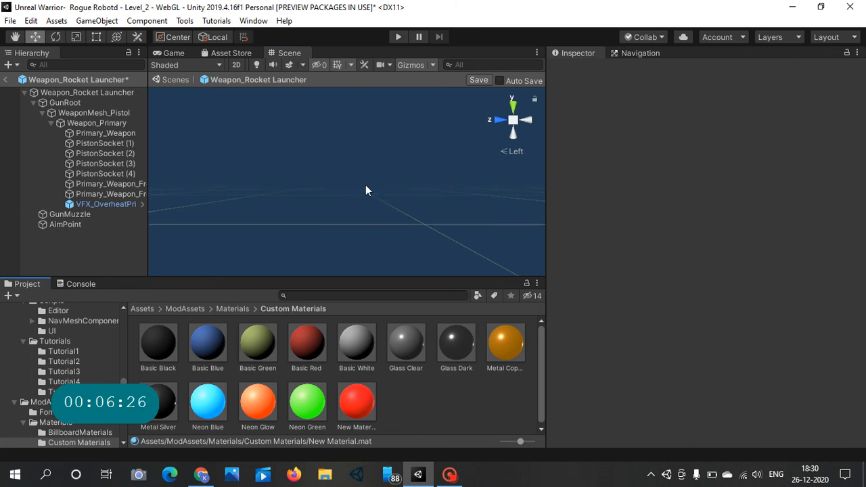
{"action": "scroll", "coordinate": [368, 184], "scroll_direction": "down", "scroll_amount": 3}
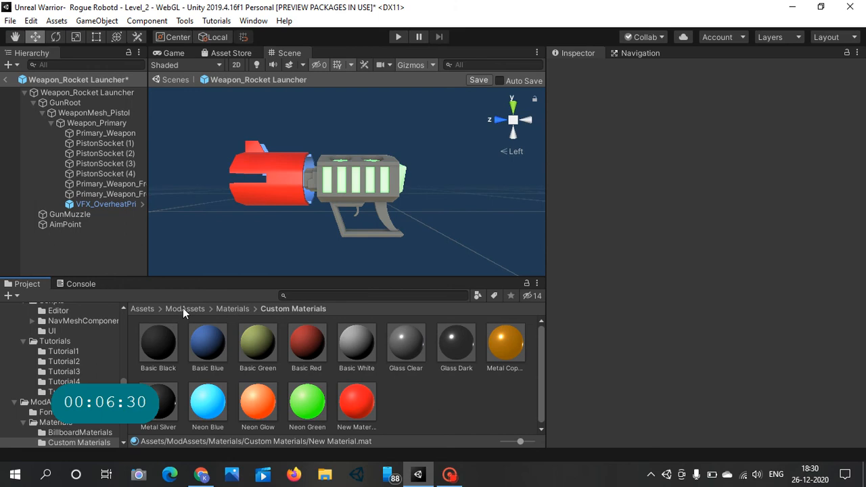
Step: Look through the subfolders of the ModAssets Materials folder for other materials
{"action": "left_click", "coordinate": [239, 311]}
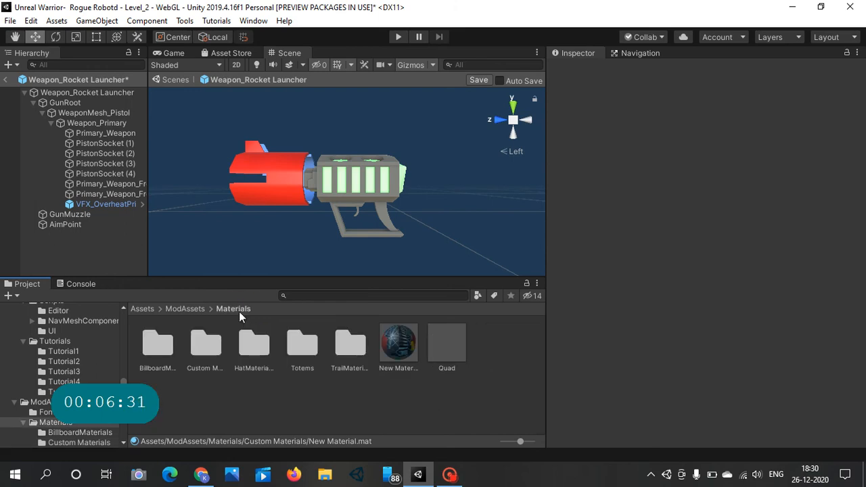
{"action": "left_click", "coordinate": [338, 346]}
{"action": "left_click", "coordinate": [309, 356]}
{"action": "left_click", "coordinate": [243, 348]}
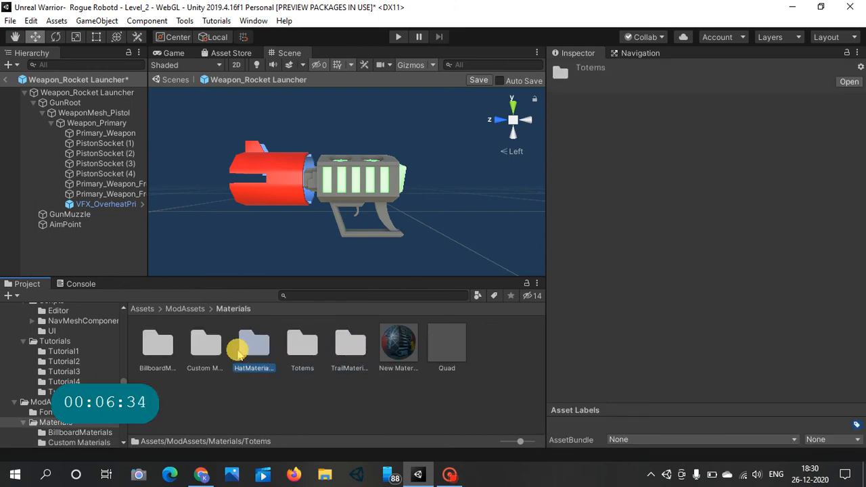
{"action": "left_click", "coordinate": [198, 349]}
{"action": "left_click", "coordinate": [158, 353]}
Step: Open the Weapons materials folder under FPS/Art/Materials
{"action": "left_click", "coordinate": [161, 309]}
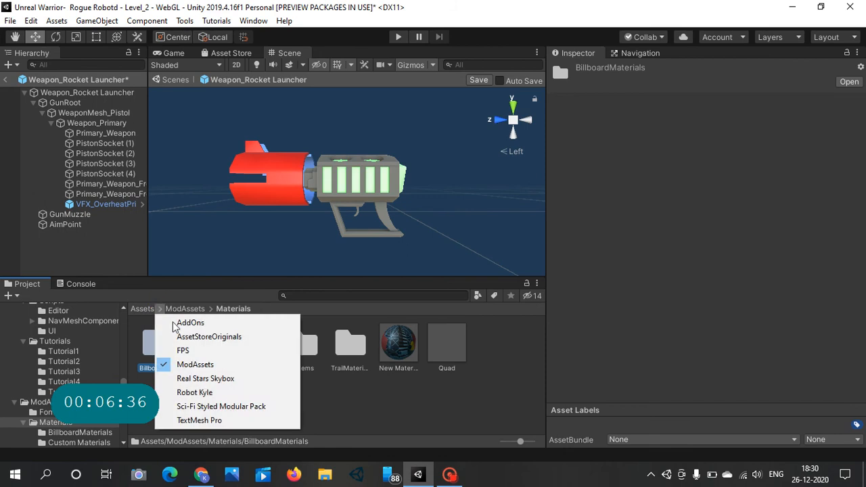
{"action": "left_click", "coordinate": [174, 347]}
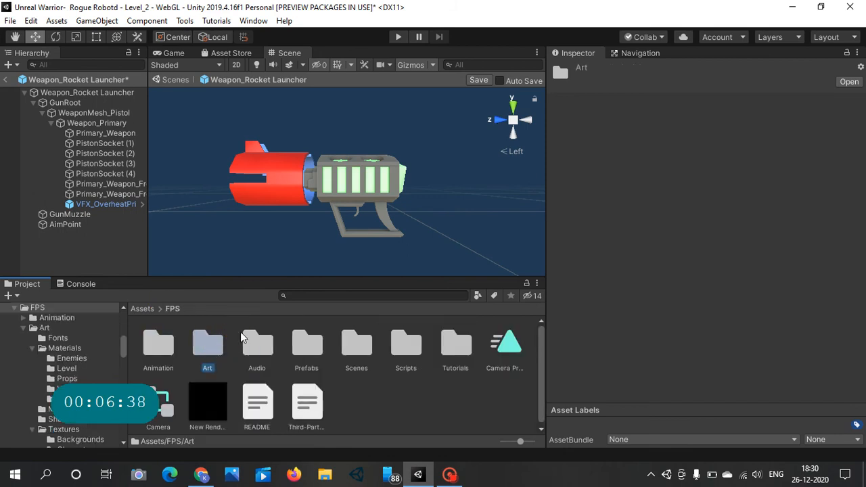
{"action": "double_click", "coordinate": [218, 346]}
{"action": "double_click", "coordinate": [207, 345]}
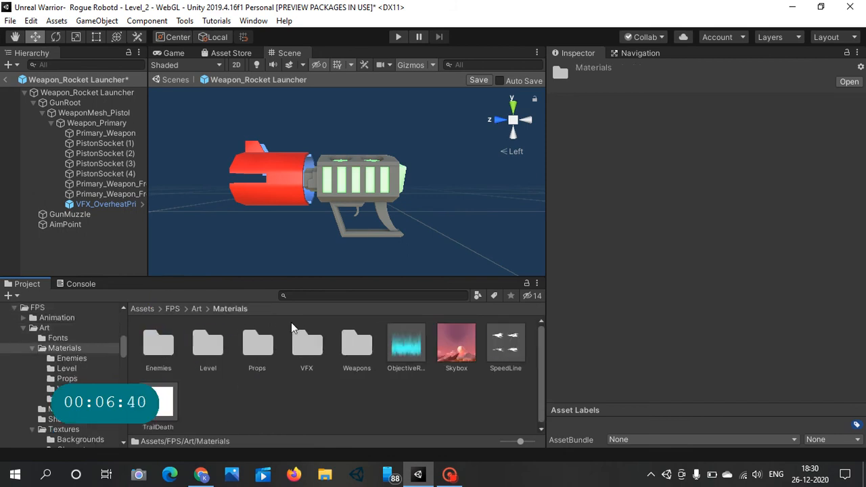
{"action": "double_click", "coordinate": [343, 348]}
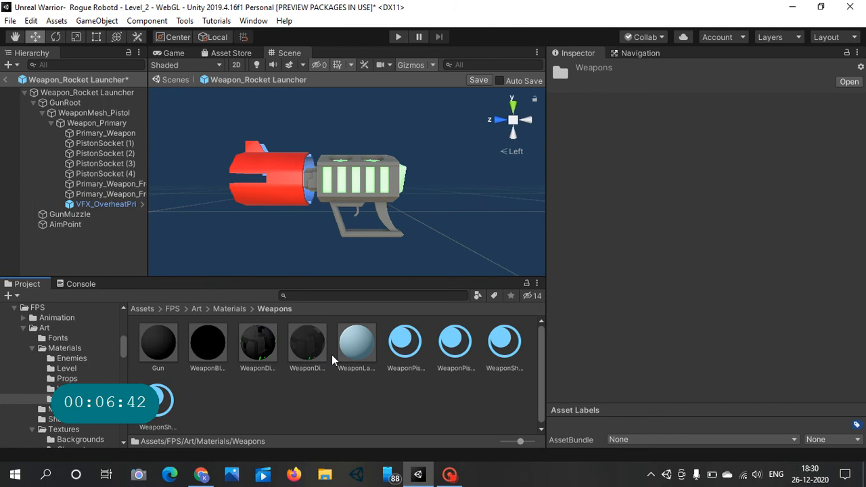
Step: Apply the blue-striped WeaponSh… material to the launcher's rear body, turning its glowing strips light blue
{"action": "left_click_drag", "start_coordinate": [391, 345], "coordinate": [339, 190]}
{"action": "left_click_drag", "start_coordinate": [506, 342], "coordinate": [373, 171]}
{"action": "left_click_drag", "start_coordinate": [391, 161], "coordinate": [390, 161]}
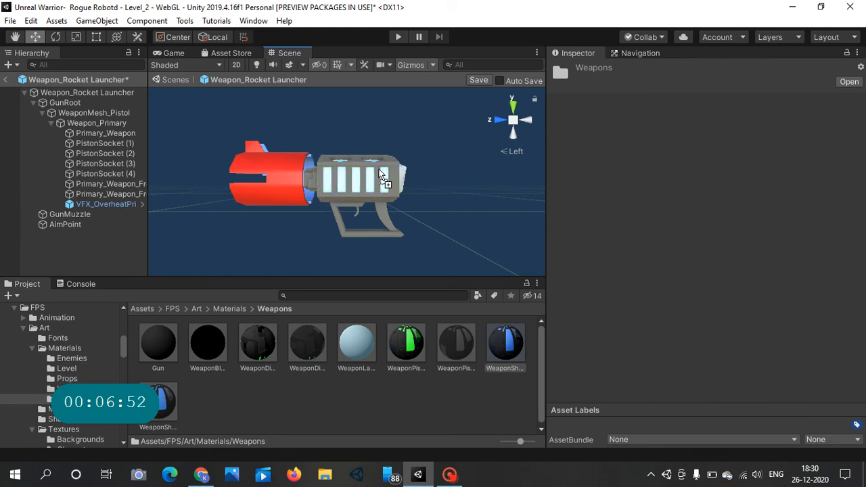
{"action": "scroll", "coordinate": [379, 170], "scroll_direction": "up", "scroll_amount": 5}
{"action": "scroll", "coordinate": [379, 170], "scroll_direction": "down", "scroll_amount": 5}
Step: Browse the FPS VFX materials folder and try its gun cylinder and red projectile materials on the launcher
{"action": "left_click", "coordinate": [232, 308]}
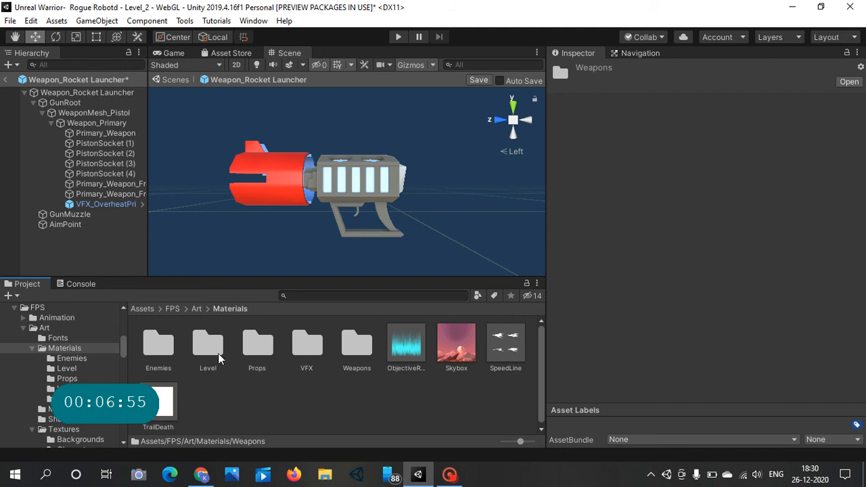
{"action": "double_click", "coordinate": [306, 343]}
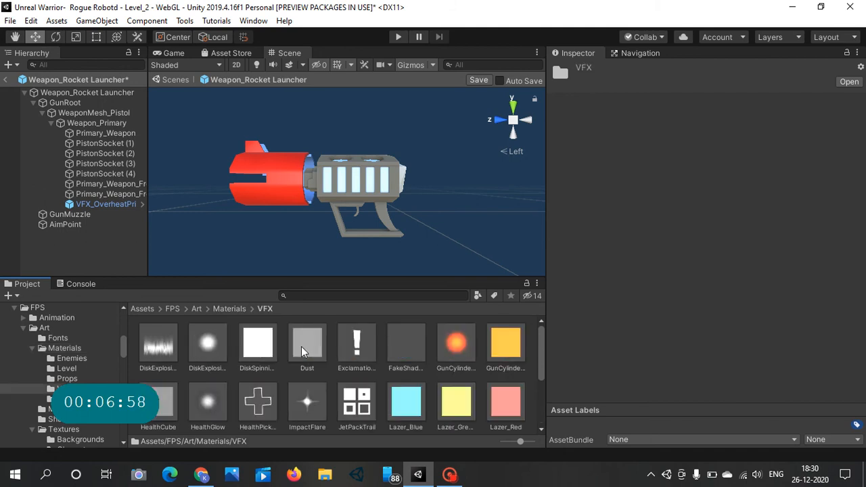
{"action": "scroll", "coordinate": [326, 359], "scroll_direction": "down", "scroll_amount": 1}
{"action": "scroll", "coordinate": [389, 359], "scroll_direction": "up", "scroll_amount": 1}
{"action": "left_click_drag", "start_coordinate": [453, 351], "coordinate": [425, 356]}
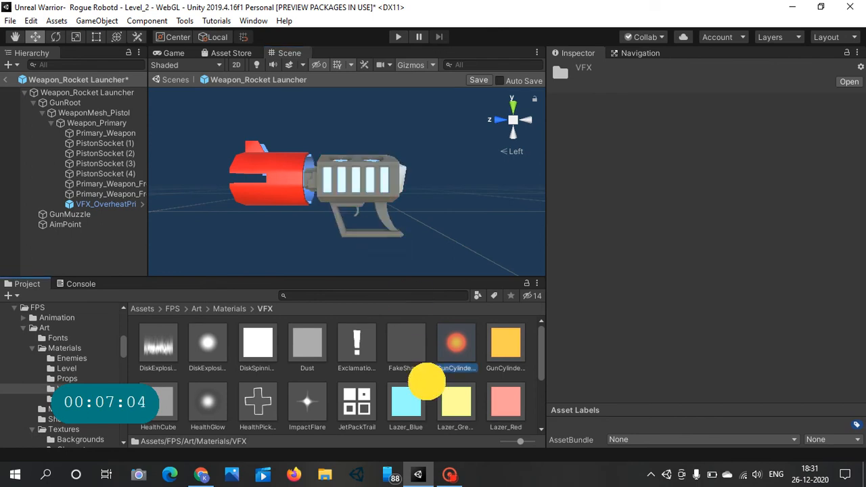
{"action": "left_click", "coordinate": [385, 361]}
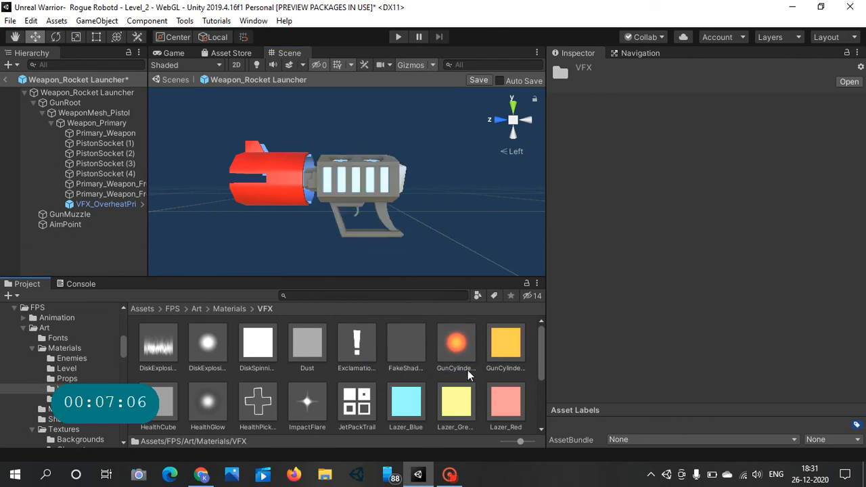
{"action": "scroll", "coordinate": [414, 399], "scroll_direction": "down", "scroll_amount": 2}
{"action": "left_click_drag", "start_coordinate": [401, 400], "coordinate": [386, 160]}
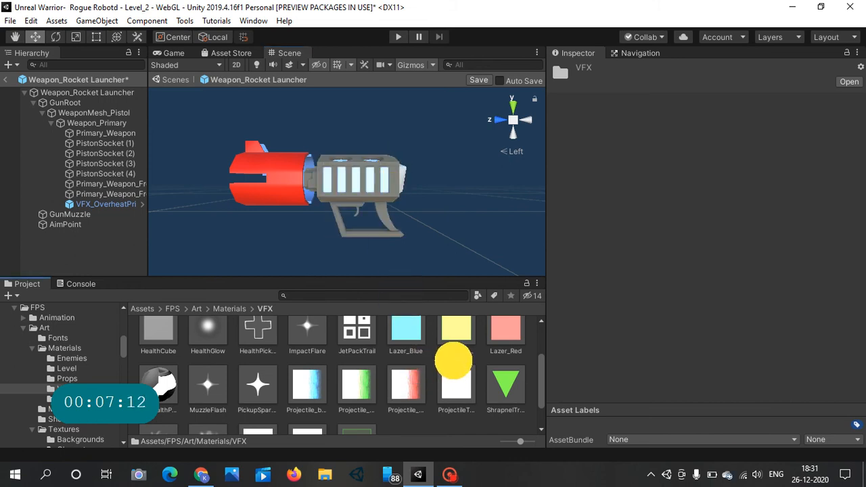
{"action": "scroll", "coordinate": [454, 356], "scroll_direction": "down", "scroll_amount": 1}
{"action": "scroll", "coordinate": [169, 346], "scroll_direction": "up", "scroll_amount": 3}
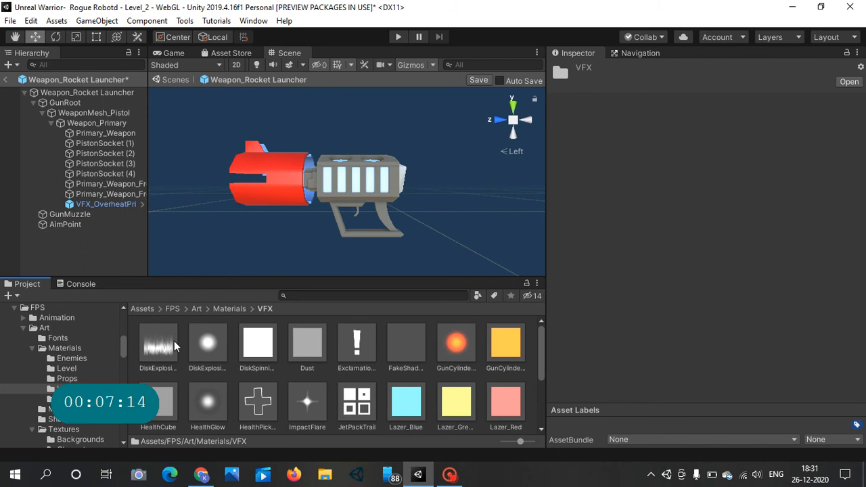
Step: Return to the parent Materials folder, then exit the rocket launcher prefab and save its changes
{"action": "left_click", "coordinate": [229, 308]}
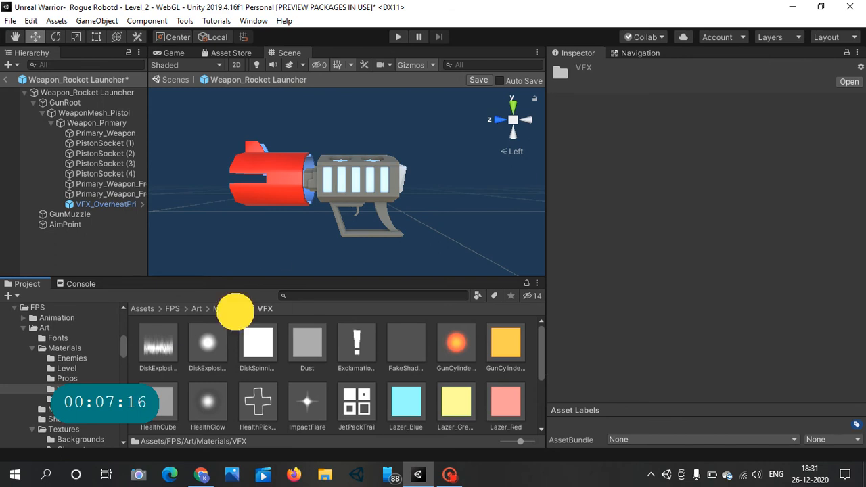
{"action": "left_click", "coordinate": [4, 80]}
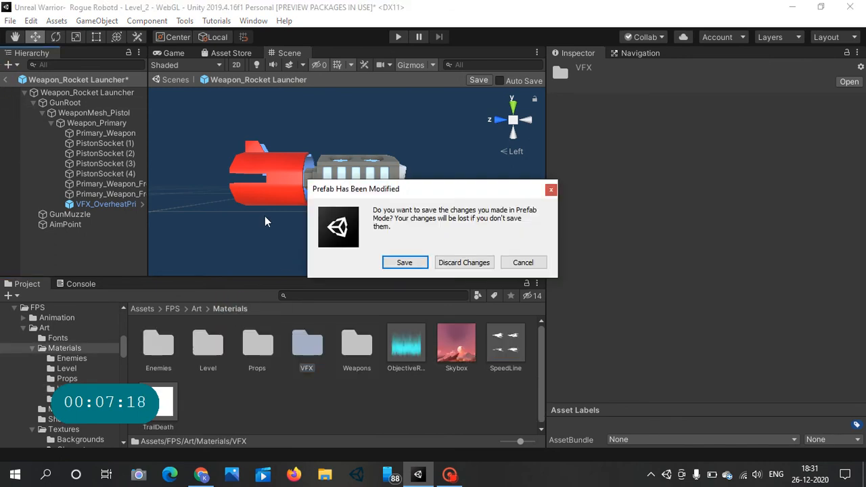
{"action": "left_click", "coordinate": [403, 262]}
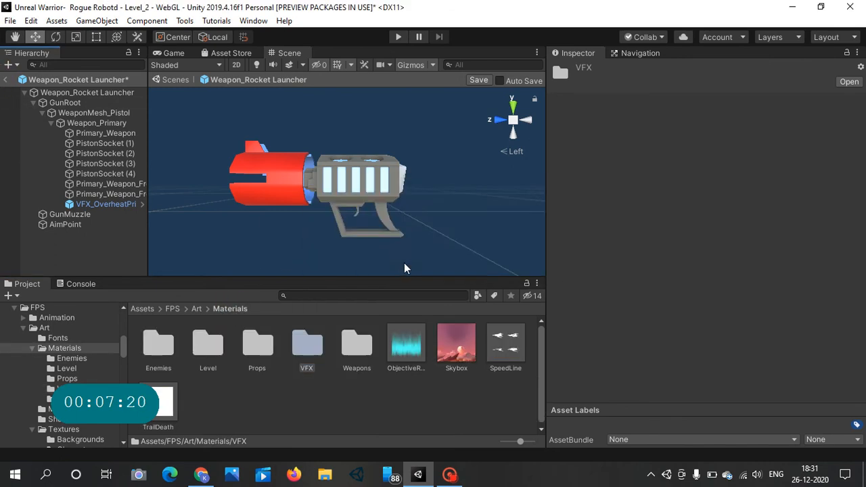
Step: Delete the Rocket_Launcher object from the Level_2 scene
{"action": "left_click", "coordinate": [55, 90]}
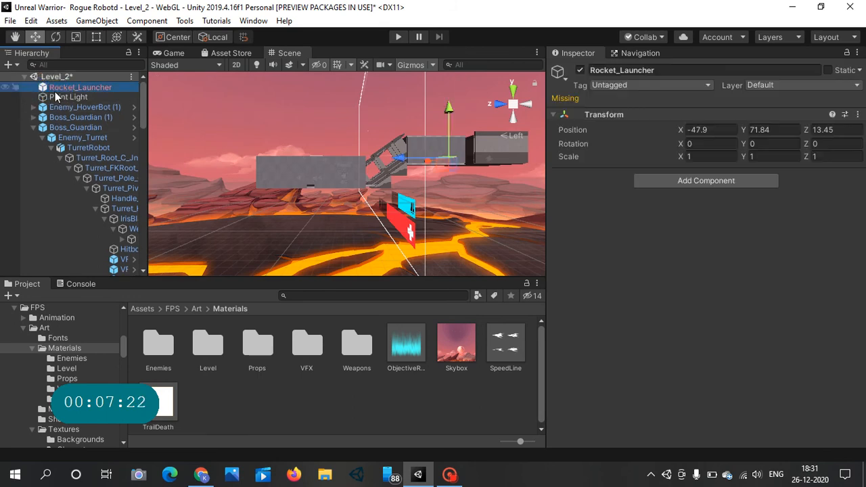
{"action": "key", "text": "Delete"}
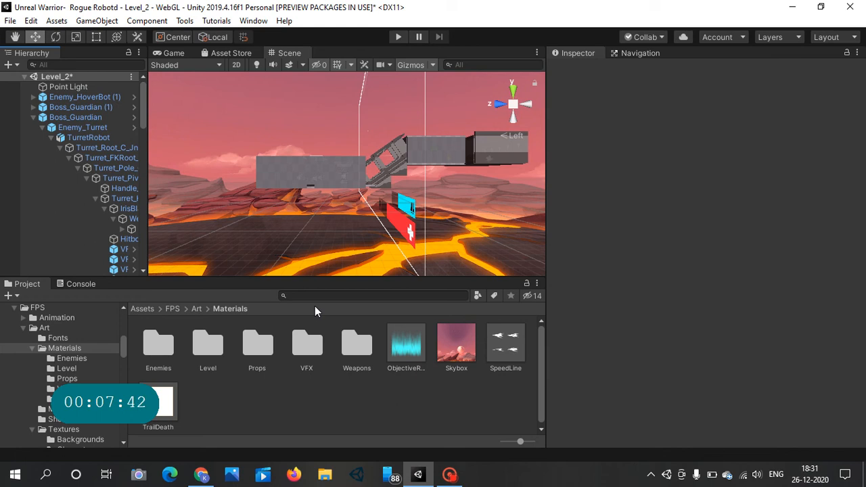
{"action": "scroll", "coordinate": [372, 121], "scroll_direction": "up", "scroll_amount": 6}
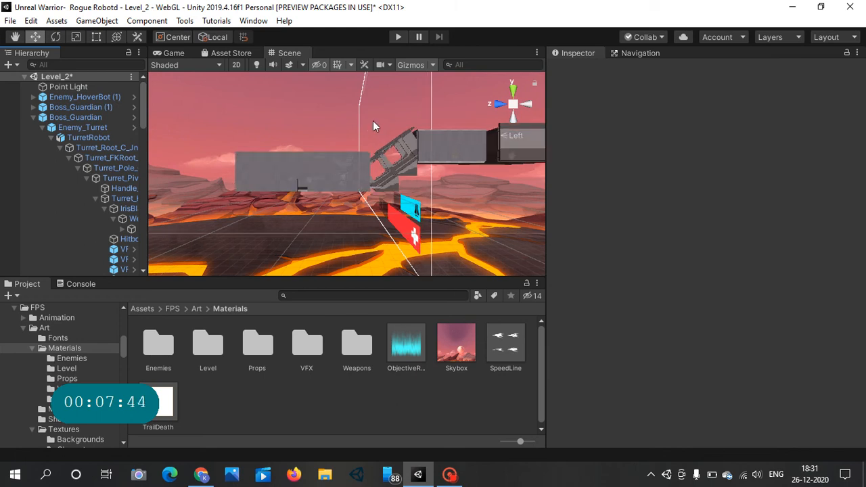
{"action": "scroll", "coordinate": [364, 126], "scroll_direction": "down", "scroll_amount": 5}
{"action": "scroll", "coordinate": [362, 128], "scroll_direction": "up", "scroll_amount": 4}
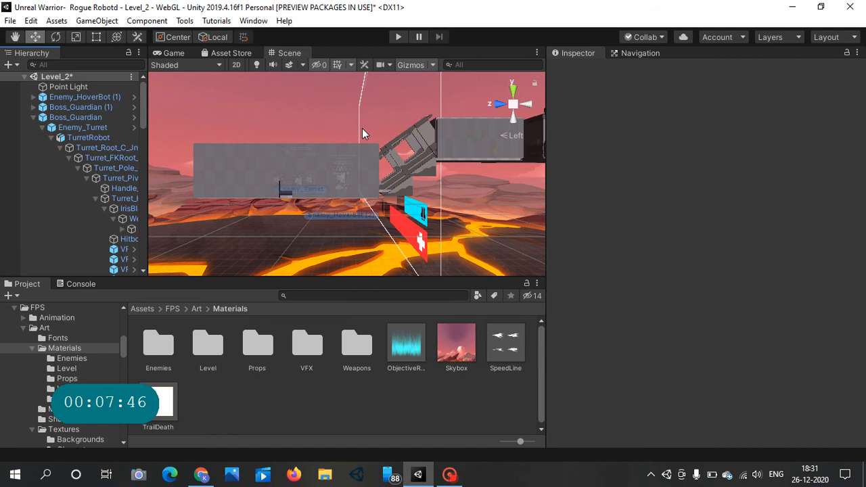
Step: Open the Weapons prefab folder under FPS/Prefabs in the project assets
{"action": "left_click", "coordinate": [160, 308]}
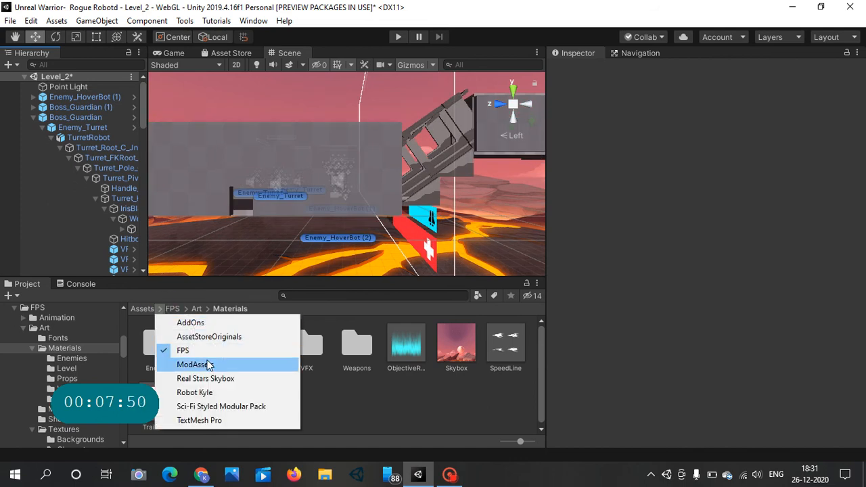
{"action": "left_click", "coordinate": [190, 349]}
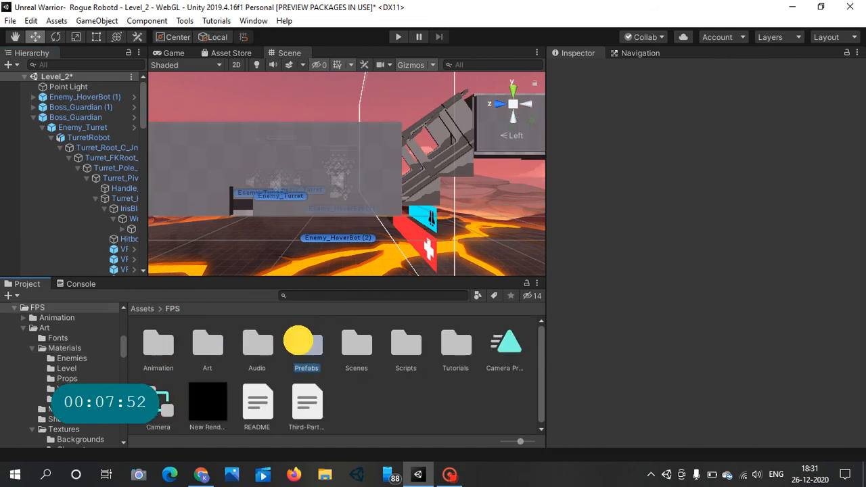
{"action": "double_click", "coordinate": [307, 345]}
{"action": "scroll", "coordinate": [214, 360], "scroll_direction": "down", "scroll_amount": 1}
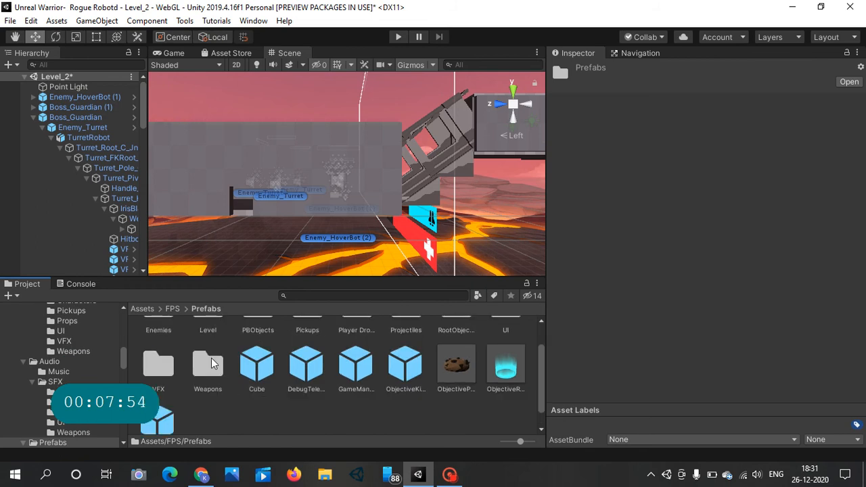
{"action": "left_click", "coordinate": [210, 362]}
{"action": "double_click", "coordinate": [208, 362]}
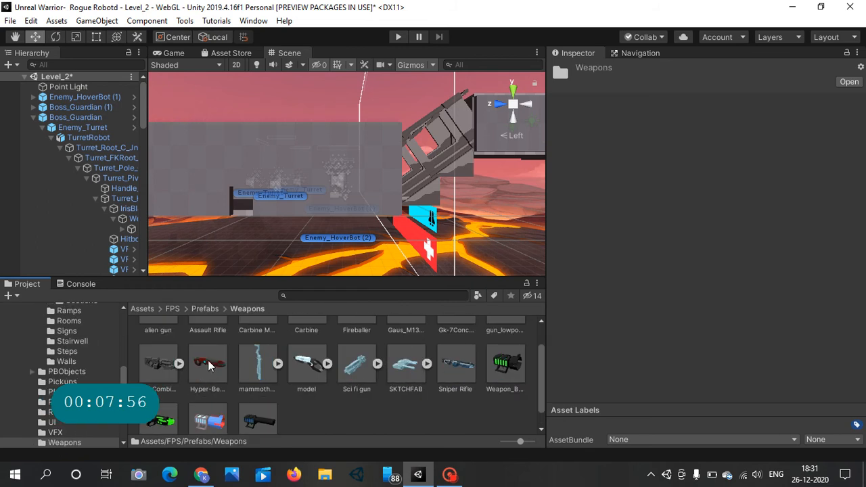
{"action": "scroll", "coordinate": [206, 410], "scroll_direction": "up", "scroll_amount": 1}
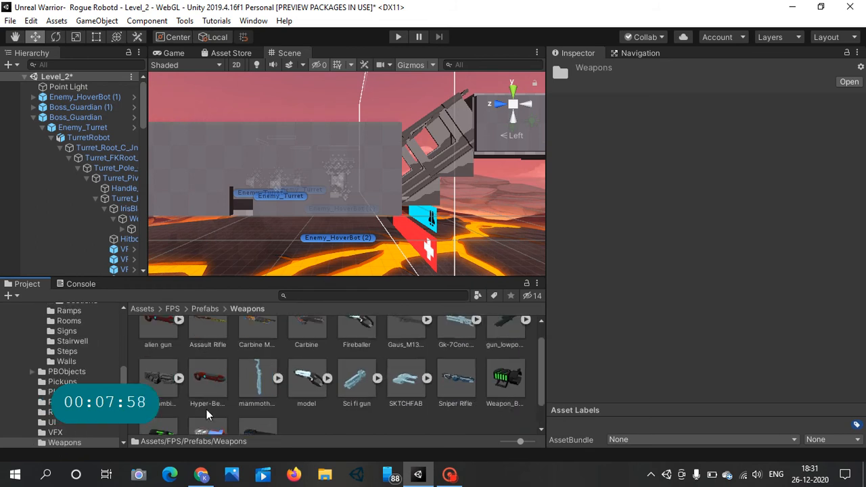
{"action": "scroll", "coordinate": [206, 410], "scroll_direction": "down", "scroll_amount": 1}
Step: Rename the Weapon_Rocket Launcher prefab as Weapon_Magnetic Wave projector
{"action": "left_click", "coordinate": [206, 410]}
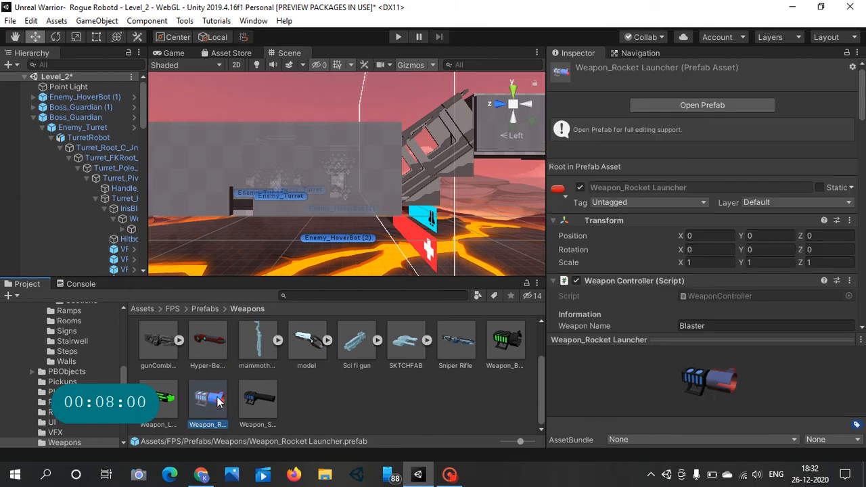
{"action": "key", "text": "Right"}
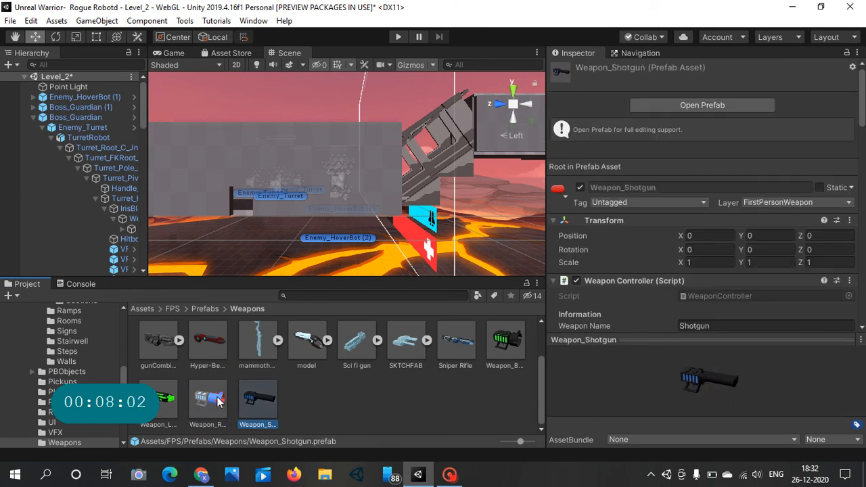
{"action": "left_click", "coordinate": [218, 396]}
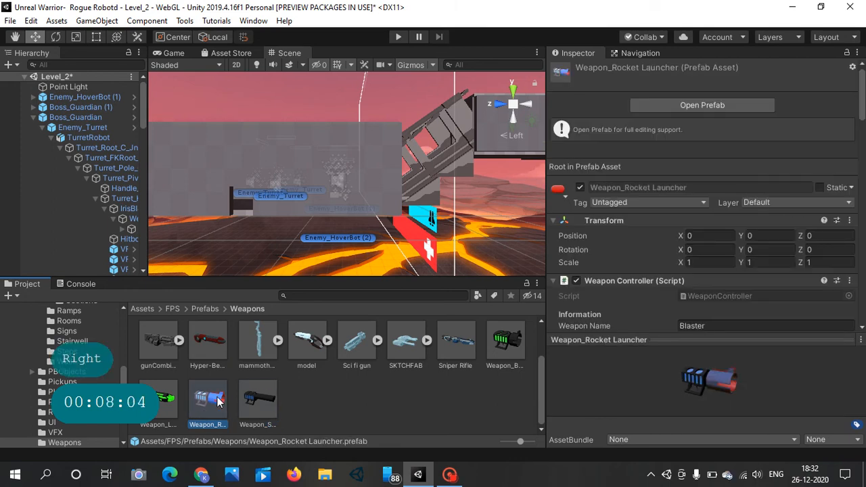
{"action": "key", "text": "Left"}
{"action": "key", "text": "F2"}
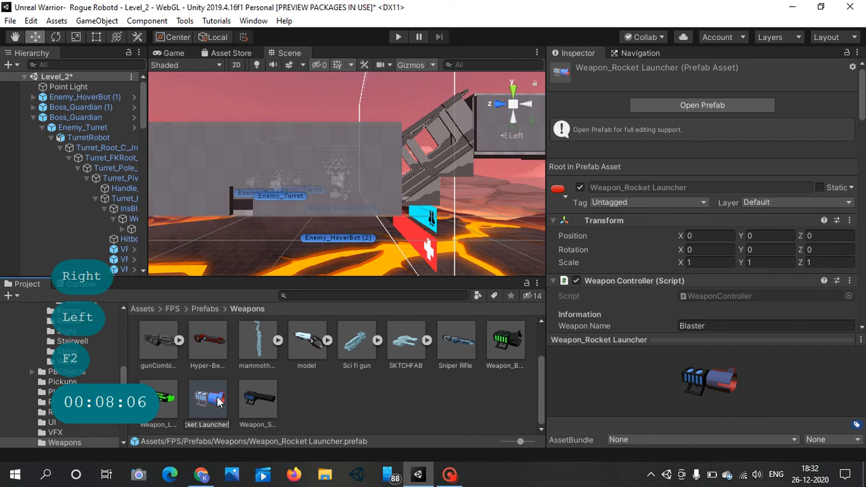
{"action": "key", "text": "Right"}
{"action": "key", "text": "Right"}
{"action": "key", "text": "Right"}
{"action": "key", "text": "Right"}
{"action": "key", "text": "Right"}
{"action": "key", "text": "Right"}
{"action": "key", "text": "Right"}
{"action": "key", "text": "Right"}
{"action": "key", "text": "Right"}
{"action": "key", "text": "Right"}
{"action": "key", "text": "Right"}
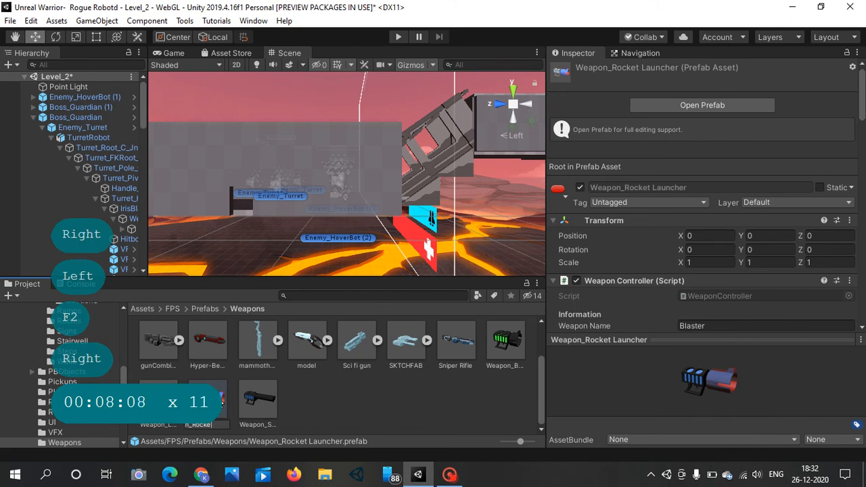
{"action": "key", "text": "Right"}
{"action": "key", "text": "Right"}
{"action": "key", "text": "Right"}
{"action": "key", "text": "Right"}
{"action": "key", "text": "BackSpace"}
{"action": "key", "text": "BackSpace"}
{"action": "key", "text": "BackSpace"}
{"action": "key", "text": "BackSpace"}
{"action": "key", "text": "BackSpace"}
{"action": "key", "text": "BackSpace"}
{"action": "key", "text": "BackSpace"}
{"action": "key", "text": "BackSpace"}
{"action": "key", "text": "BackSpace"}
{"action": "key", "text": "BackSpace"}
{"action": "key", "text": "BackSpace"}
{"action": "key", "text": "BackSpace"}
{"action": "key", "text": "BackSpace"}
{"action": "key", "text": "BackSpace"}
{"action": "key", "text": "BackSpace"}
{"action": "type", "text": "Magnet"}
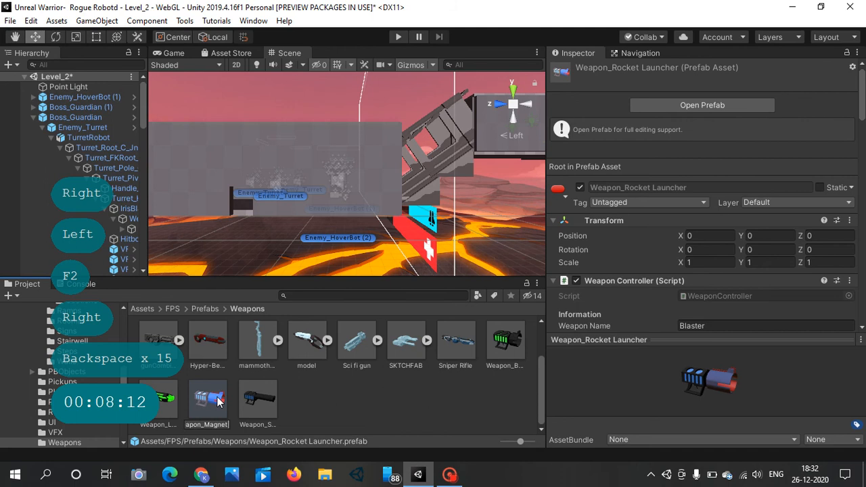
{"action": "type", "text": "ic W"}
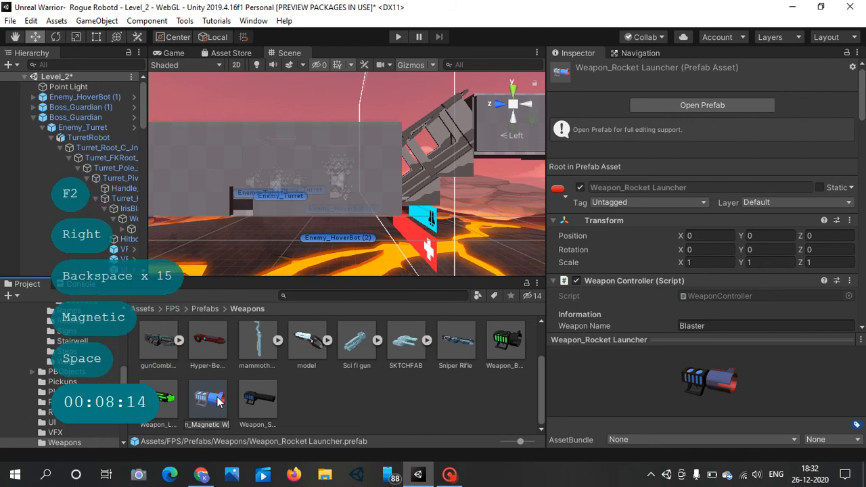
{"action": "type", "text": "ave projw"}
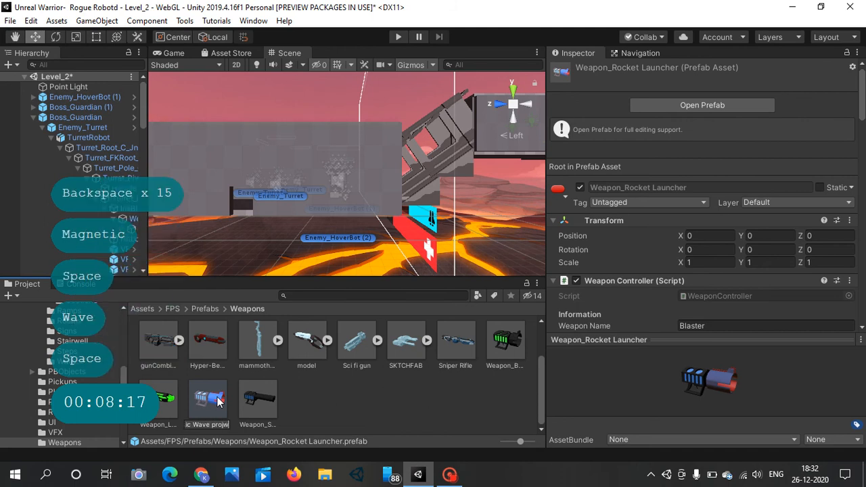
{"action": "key", "text": "BackSpace"}
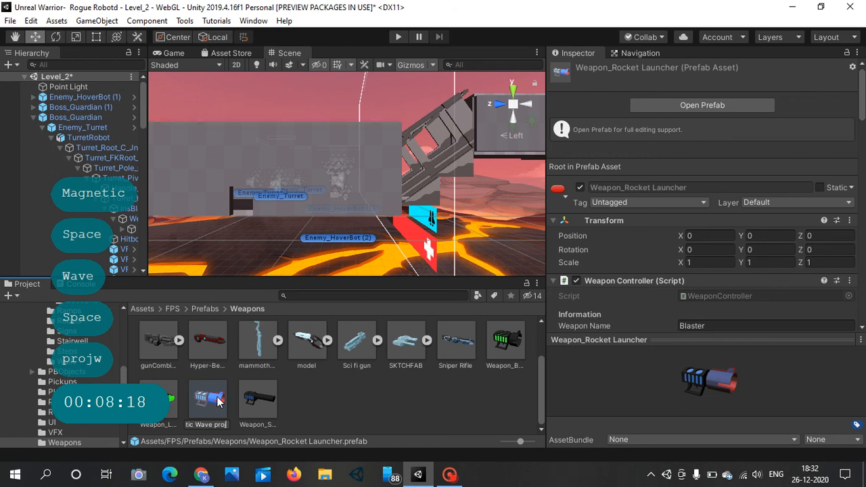
{"action": "type", "text": "e"}
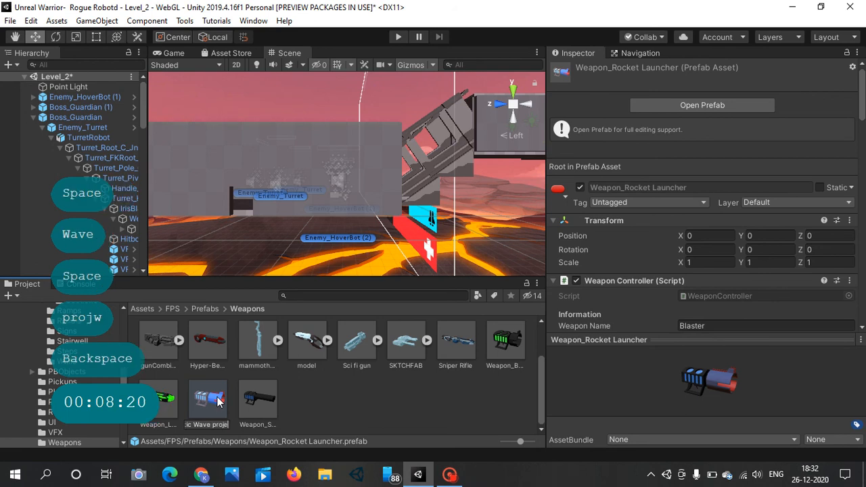
{"action": "type", "text": "ctor"}
{"action": "left_click", "coordinate": [219, 396]}
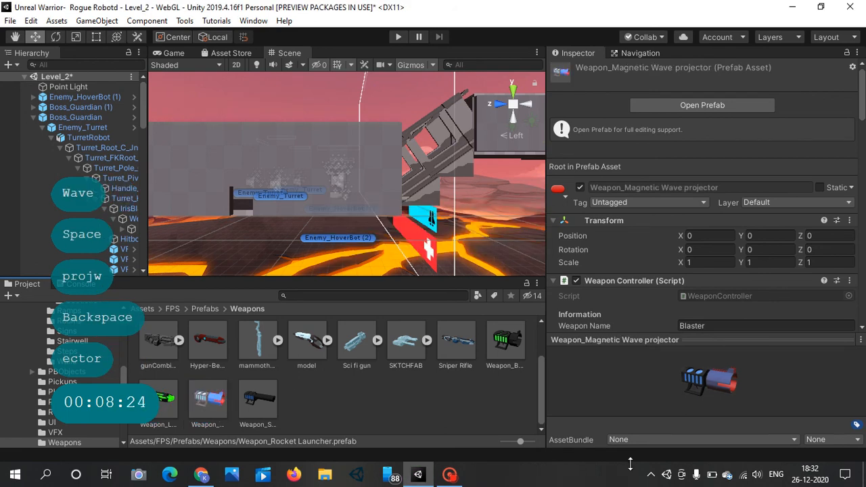
{"action": "left_click_drag", "start_coordinate": [729, 385], "coordinate": [598, 396]}
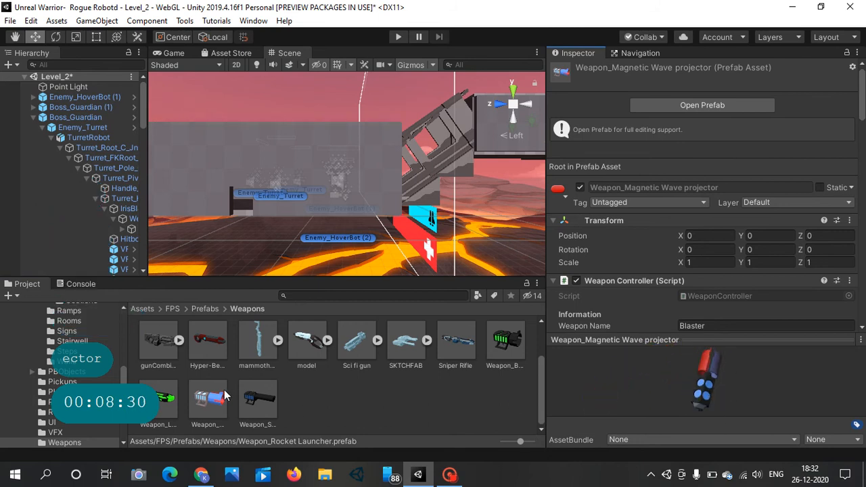
{"action": "left_click", "coordinate": [207, 403]}
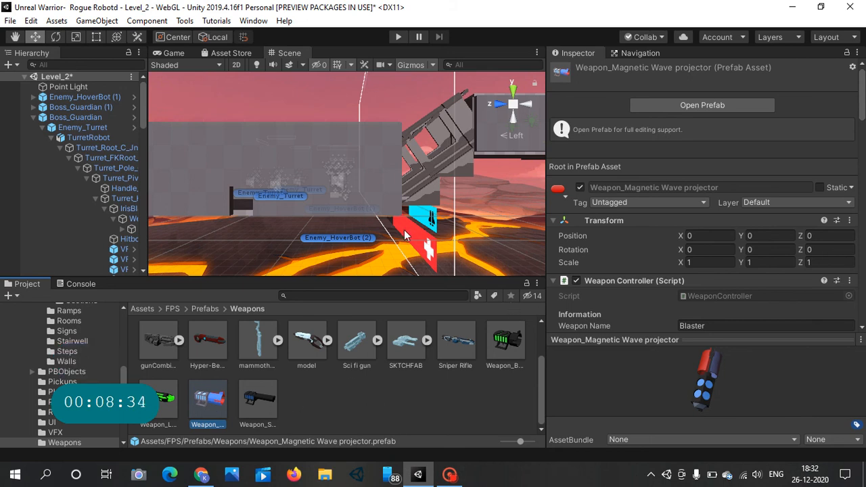
{"action": "scroll", "coordinate": [357, 154], "scroll_direction": "down", "scroll_amount": 3}
{"action": "scroll", "coordinate": [357, 154], "scroll_direction": "up", "scroll_amount": 1}
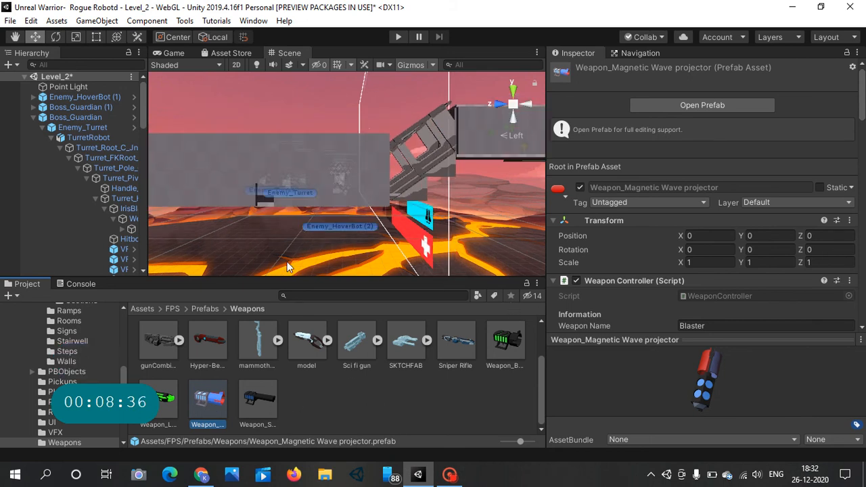
Step: Open the Projectiles folder under FPS/Prefabs
{"action": "left_click", "coordinate": [204, 309]}
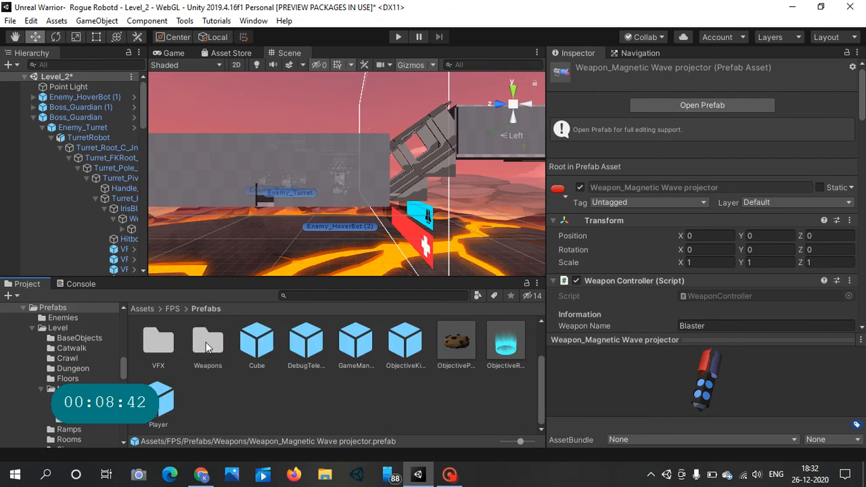
{"action": "scroll", "coordinate": [206, 342], "scroll_direction": "up", "scroll_amount": 3}
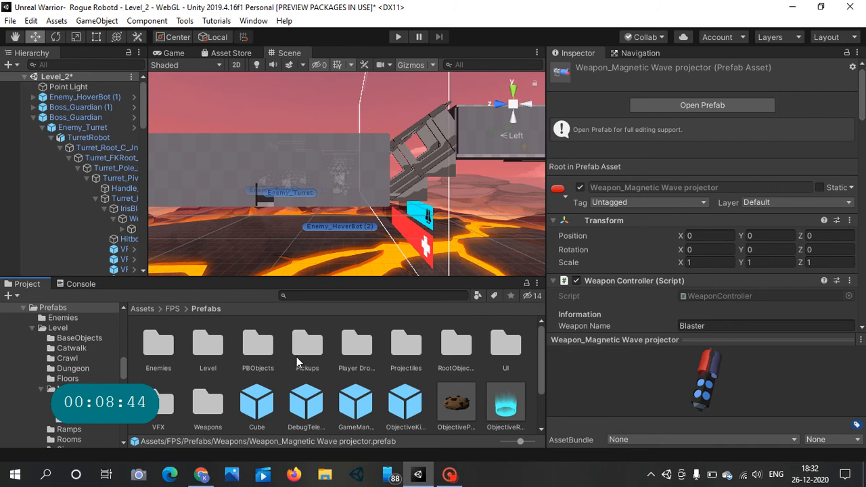
{"action": "double_click", "coordinate": [397, 343]}
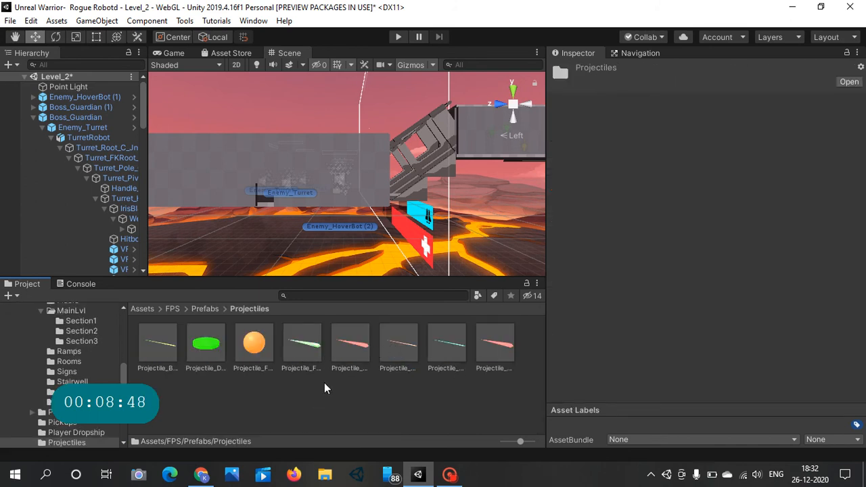
Step: Duplicate the Projectile_Turret prefab and select the copy
{"action": "left_click", "coordinate": [498, 348]}
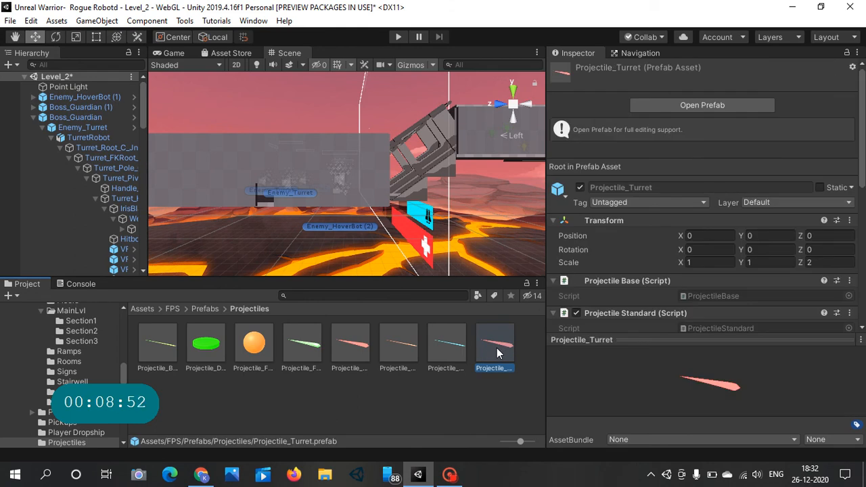
{"action": "left_click", "coordinate": [496, 347]}
{"action": "key", "text": "ctrl+d"}
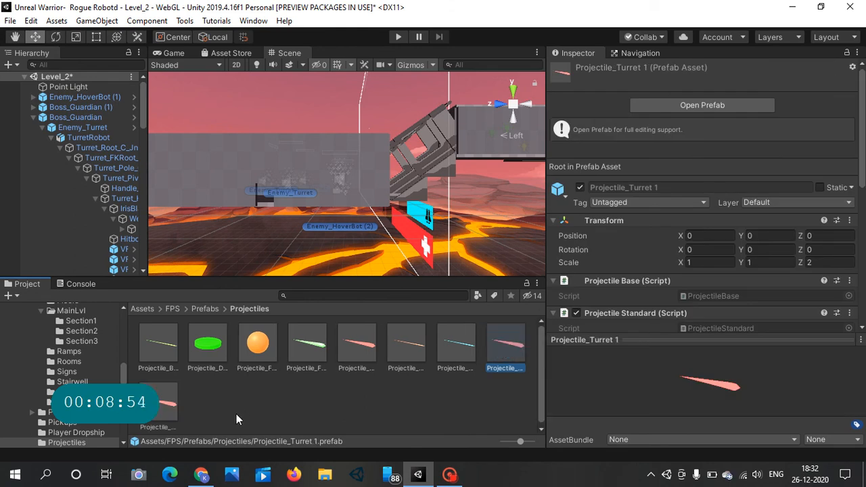
{"action": "left_click", "coordinate": [161, 409]}
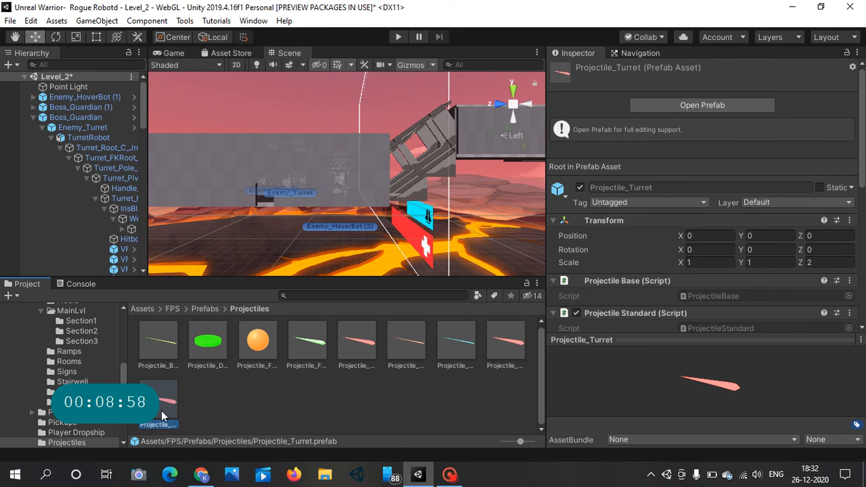
{"action": "left_click", "coordinate": [513, 350]}
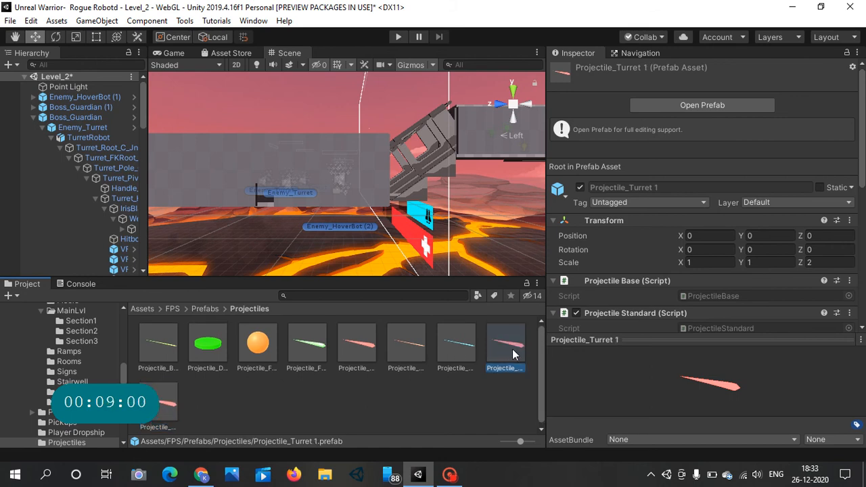
{"action": "key", "text": "ctrl+d"}
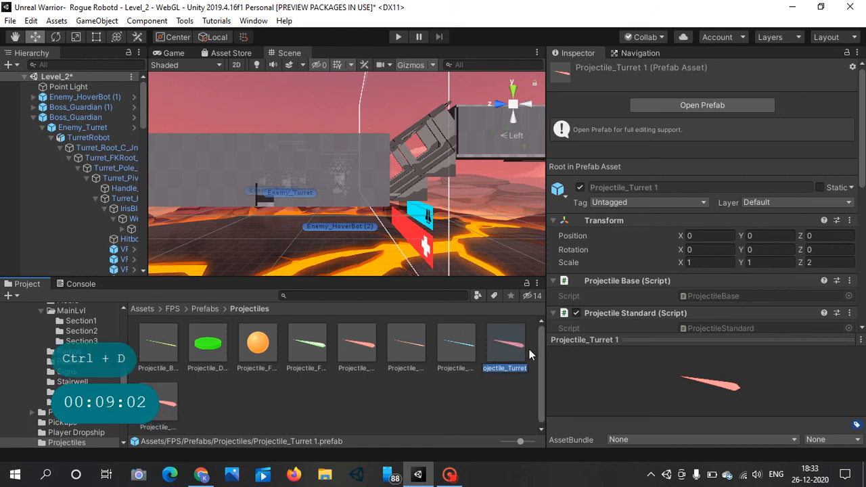
Step: Rename the duplicated turret projectile prefab as Projectile_Manetic Wave
{"action": "key", "text": "F2"}
{"action": "key", "text": "Right"}
{"action": "key", "text": "Right"}
{"action": "key", "text": "Right"}
{"action": "key", "text": "Right"}
{"action": "key", "text": "Right"}
{"action": "key", "text": "Right"}
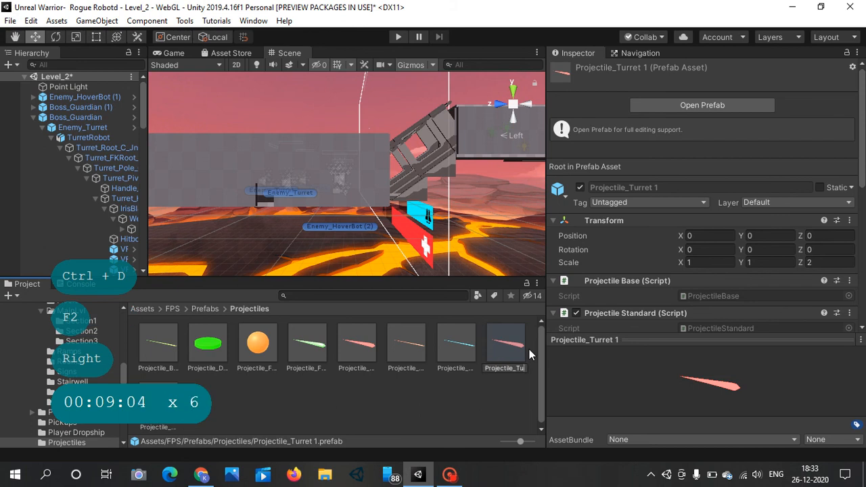
{"action": "key", "text": "Right"}
{"action": "key", "text": "Right"}
{"action": "key", "text": "BackSpace"}
{"action": "key", "text": "BackSpace"}
{"action": "key", "text": "BackSpace"}
{"action": "key", "text": "BackSpace"}
{"action": "key", "text": "BackSpace"}
{"action": "key", "text": "BackSpace"}
{"action": "key", "text": "BackSpace"}
{"action": "key", "text": "BackSpace"}
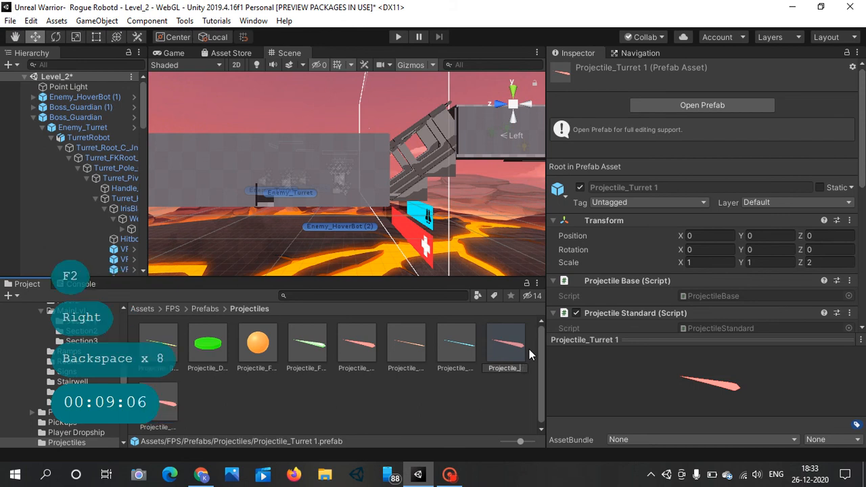
{"action": "type", "text": "Manetic"}
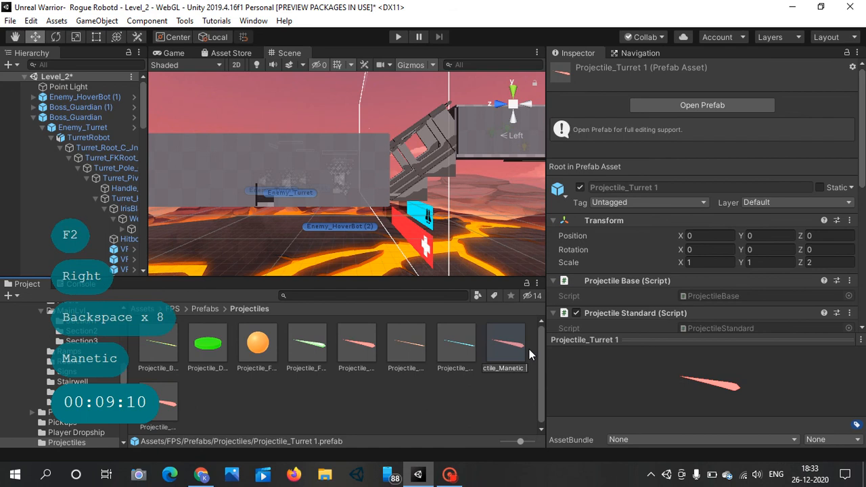
{"action": "type", "text": " Wave"}
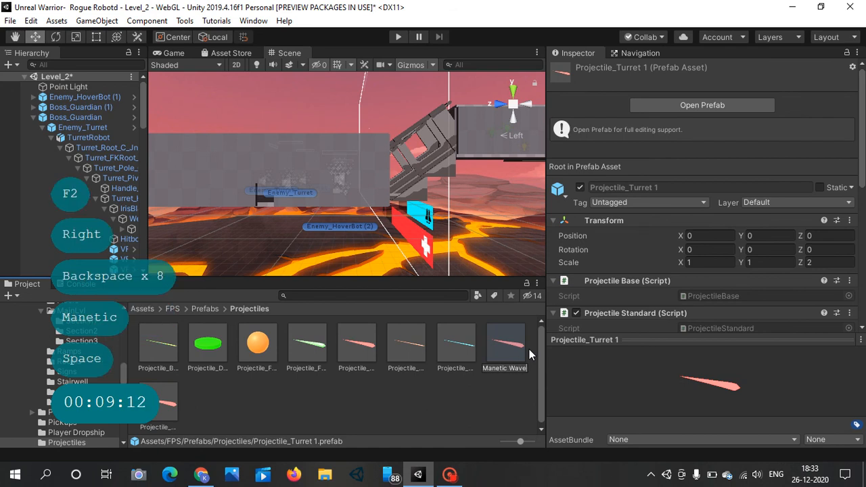
{"action": "left_click", "coordinate": [528, 349]}
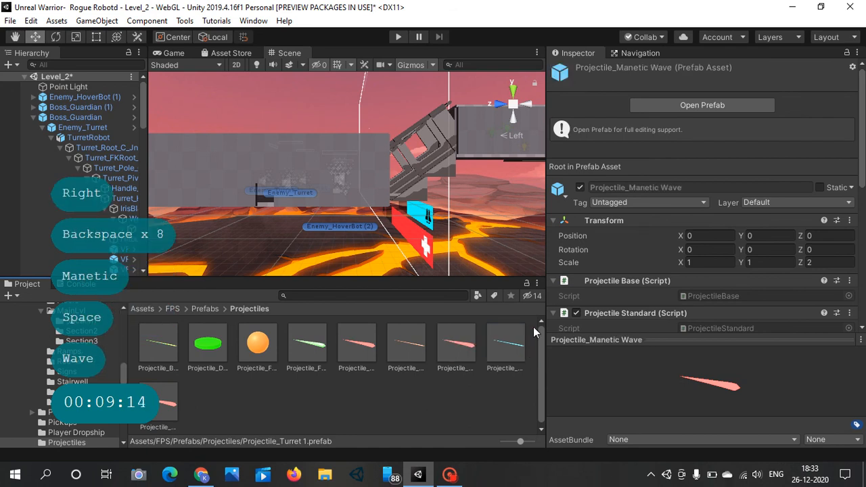
Step: Open the Projectile_Manetic Wave prefab for editing
{"action": "double_click", "coordinate": [457, 346]}
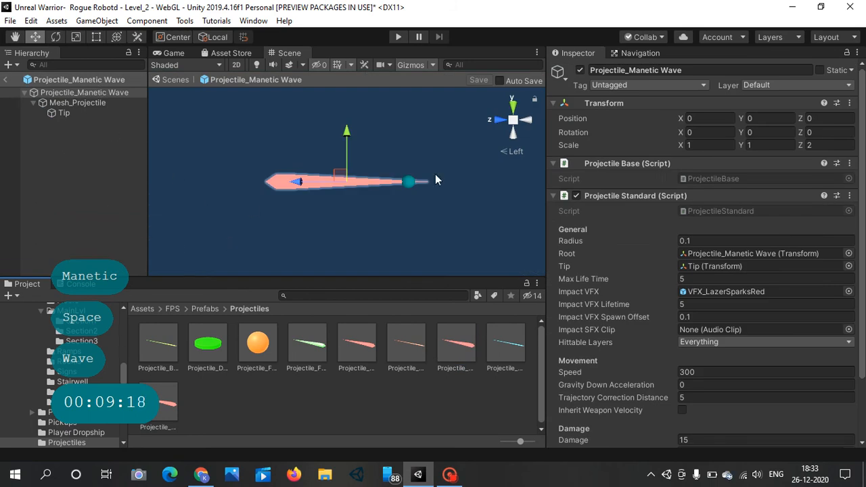
{"action": "scroll", "coordinate": [435, 169], "scroll_direction": "up", "scroll_amount": 5}
{"action": "scroll", "coordinate": [435, 165], "scroll_direction": "down", "scroll_amount": 3}
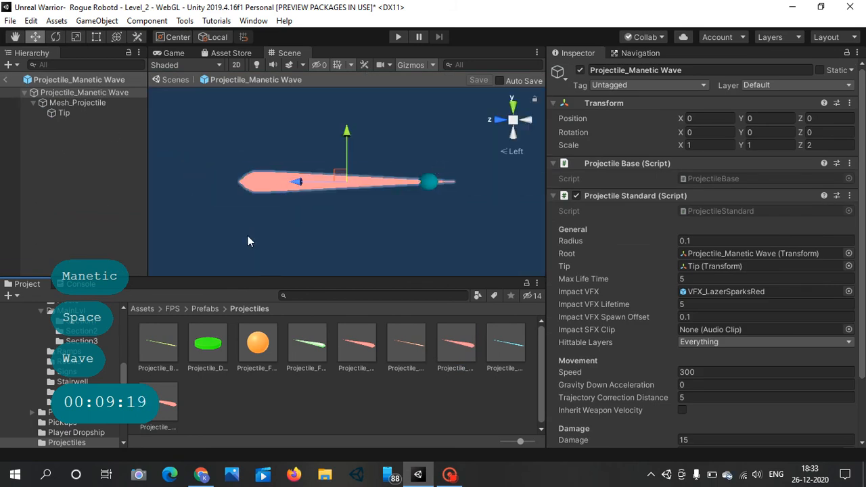
Step: Delete the Mesh_Projectile object together with its Tip child from the prefab
{"action": "left_click", "coordinate": [260, 184]}
{"action": "left_click", "coordinate": [283, 177]}
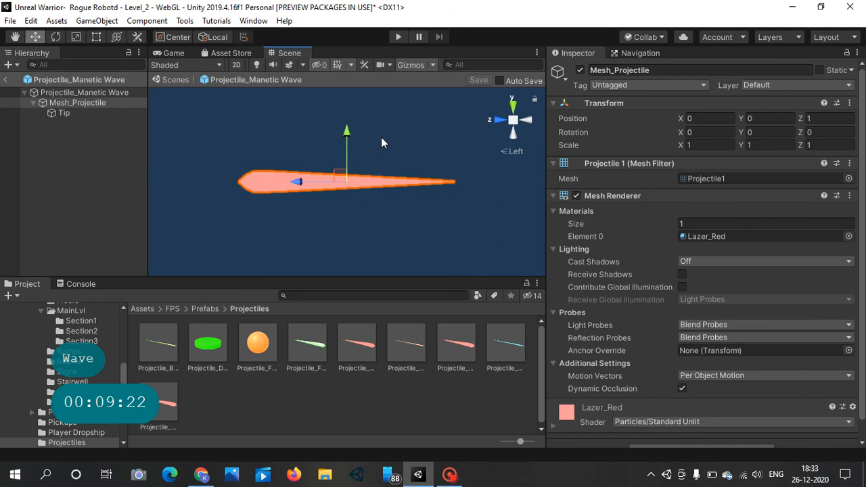
{"action": "left_click", "coordinate": [216, 214]}
{"action": "left_click", "coordinate": [250, 181]}
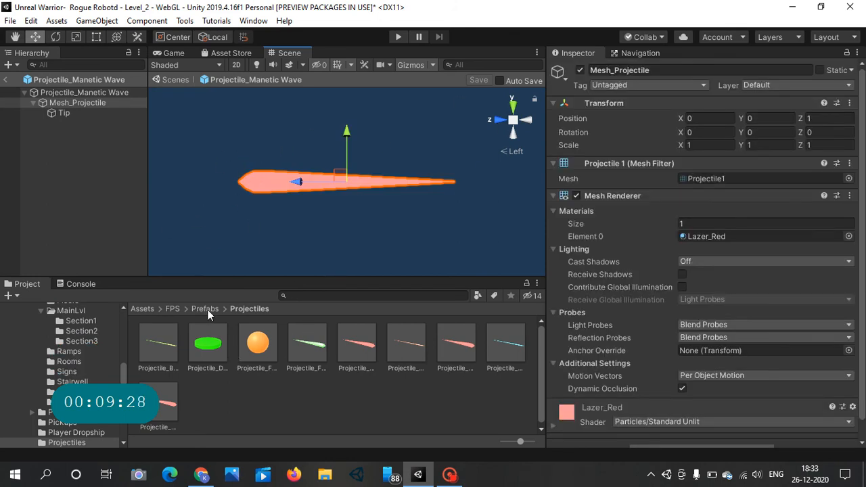
{"action": "mouse_move", "coordinate": [210, 365]}
{"action": "left_mouse_down"}
{"action": "mouse_move", "coordinate": [196, 192]}
{"action": "mouse_move", "coordinate": [270, 241]}
{"action": "mouse_move", "coordinate": [300, 240]}
{"action": "mouse_move", "coordinate": [223, 194]}
{"action": "mouse_move", "coordinate": [276, 201]}
{"action": "mouse_move", "coordinate": [257, 178]}
{"action": "mouse_move", "coordinate": [225, 187]}
{"action": "mouse_move", "coordinate": [121, 164]}
{"action": "mouse_move", "coordinate": [294, 174]}
{"action": "mouse_move", "coordinate": [239, 290]}
{"action": "mouse_move", "coordinate": [162, 363]}
{"action": "mouse_move", "coordinate": [202, 350]}
{"action": "left_mouse_up"}
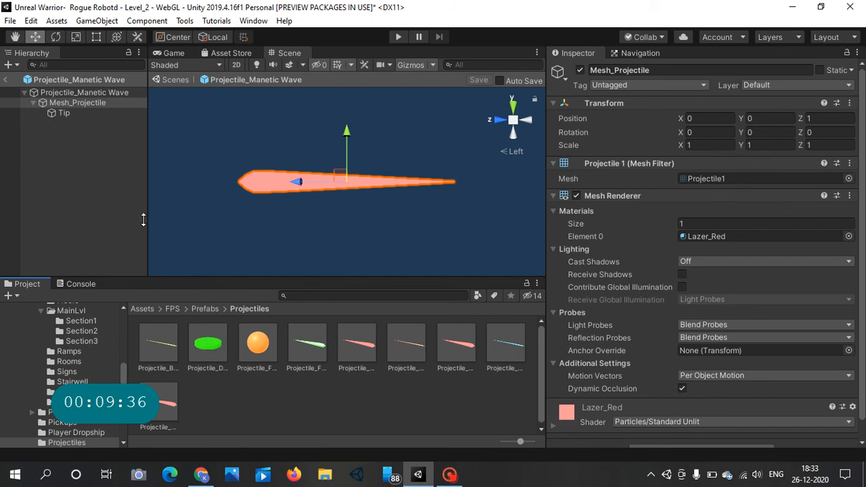
{"action": "left_click", "coordinate": [73, 112]}
{"action": "left_click", "coordinate": [97, 103]}
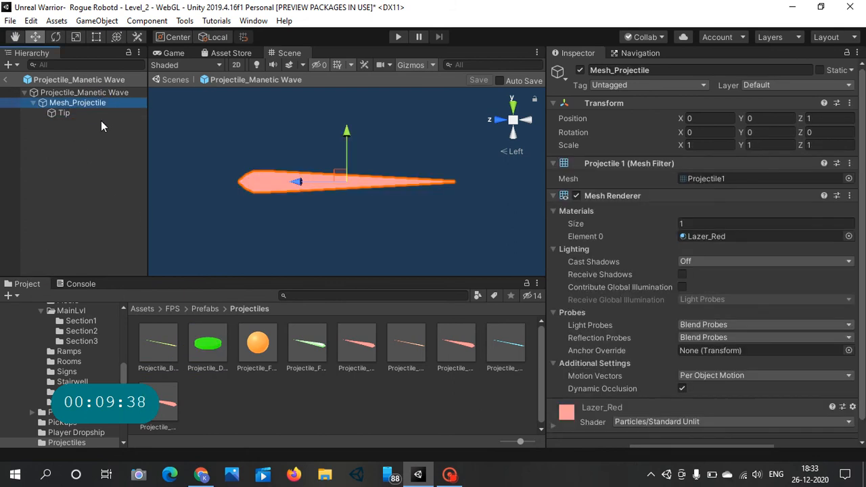
{"action": "key", "text": "Delete"}
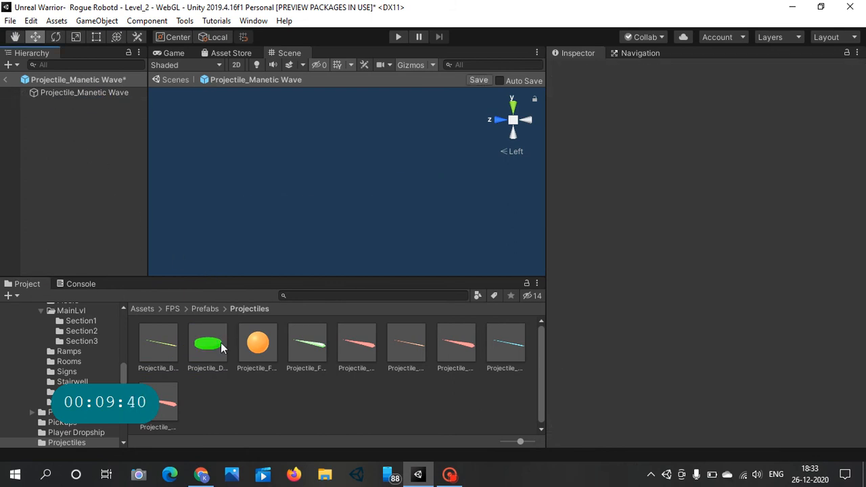
Step: Add the Projectile_Disc prefab as a child of the Projectile_Manetic Wave root and expand it in the hierarchy
{"action": "left_click_drag", "start_coordinate": [220, 342], "coordinate": [70, 93]}
{"action": "left_click", "coordinate": [67, 92]}
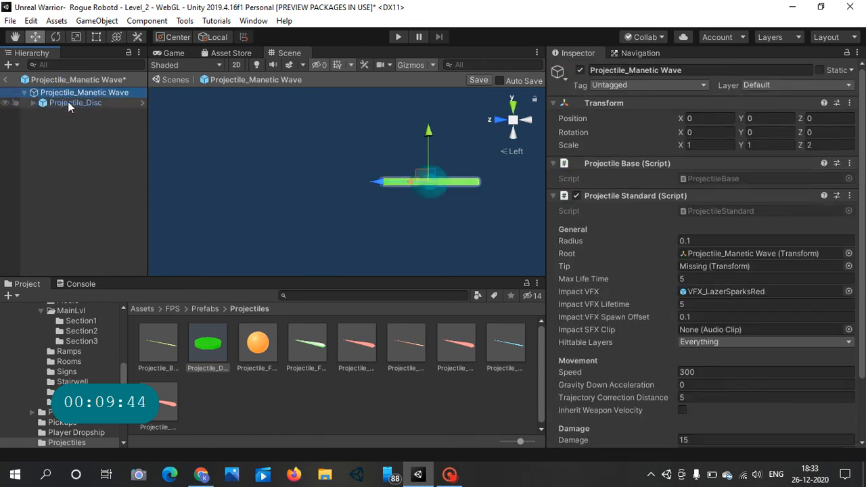
{"action": "left_click", "coordinate": [68, 103]}
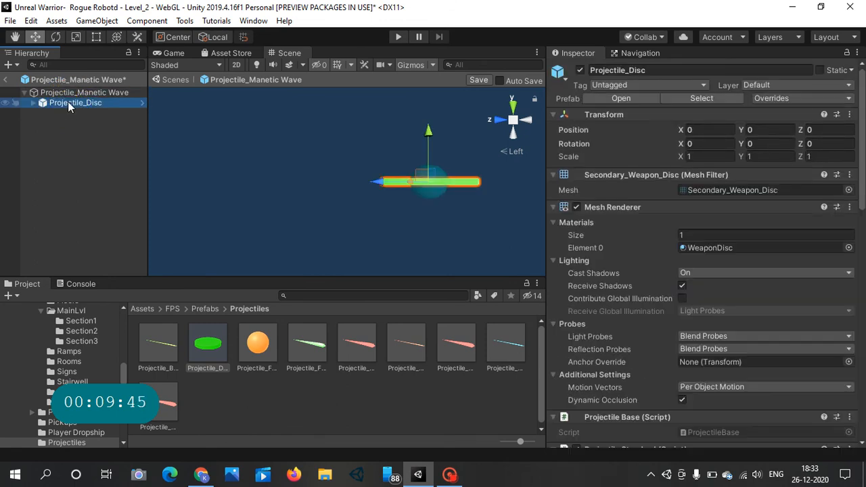
{"action": "left_click", "coordinate": [33, 103]}
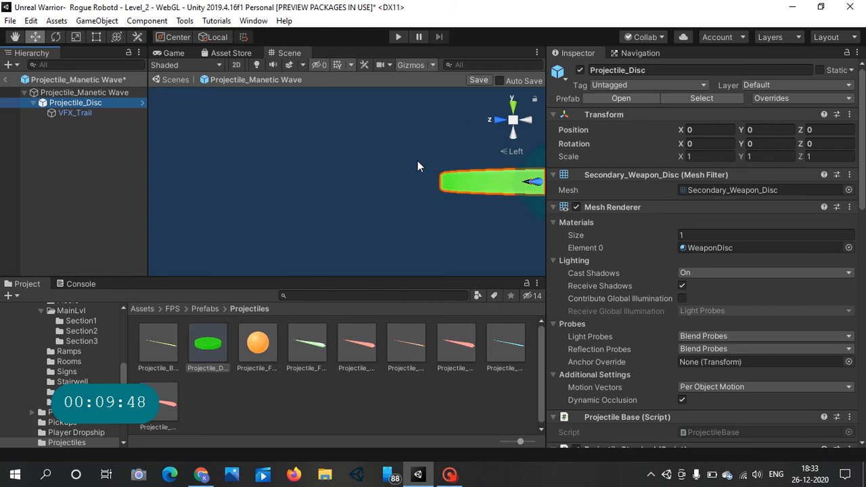
Step: Examine the disc projectile's shape from the side, front and top views
{"action": "scroll", "coordinate": [430, 162], "scroll_direction": "up", "scroll_amount": 4}
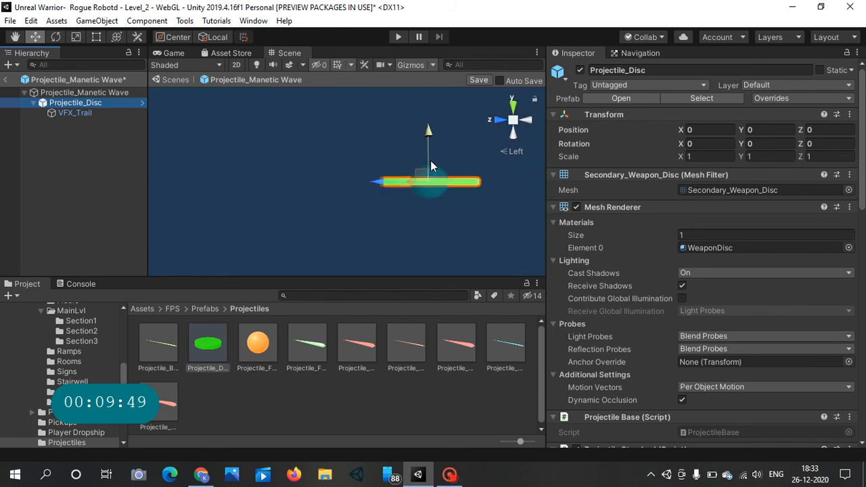
{"action": "left_click", "coordinate": [493, 126]}
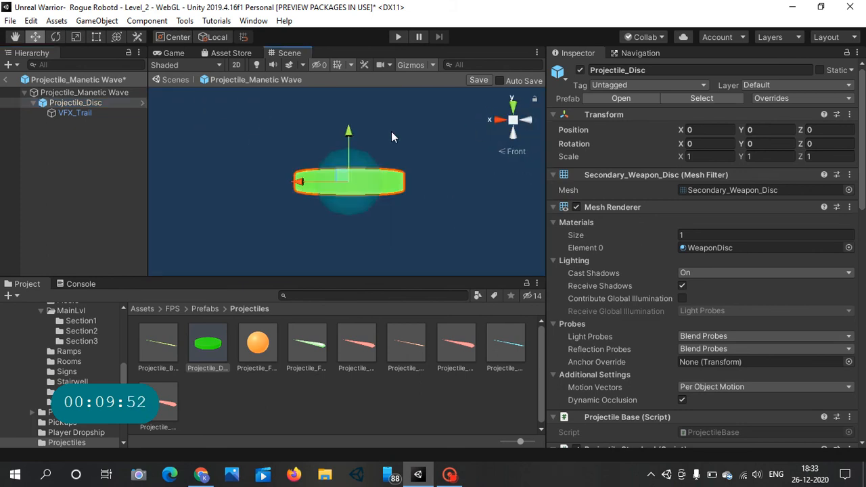
{"action": "right_click_drag", "start_coordinate": [332, 148], "coordinate": [334, 182]}
{"action": "scroll", "coordinate": [337, 152], "scroll_direction": "down", "scroll_amount": 6}
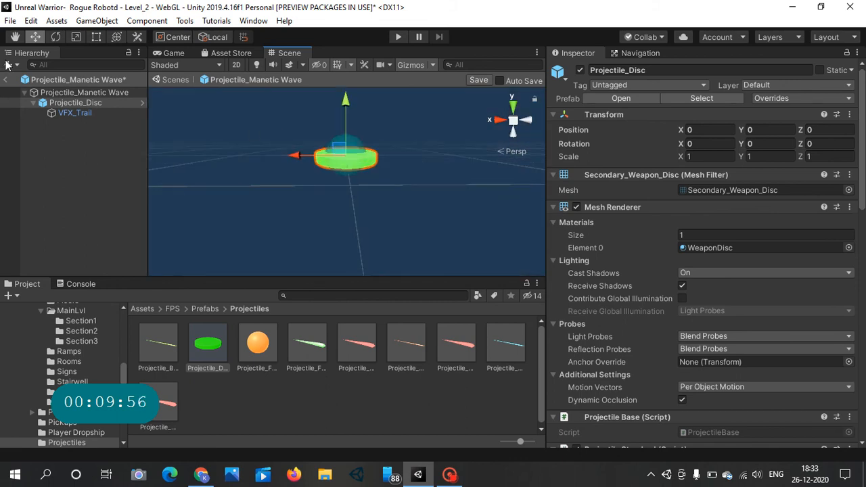
{"action": "left_click", "coordinate": [15, 37]}
{"action": "left_click_drag", "start_coordinate": [323, 150], "coordinate": [283, 276]}
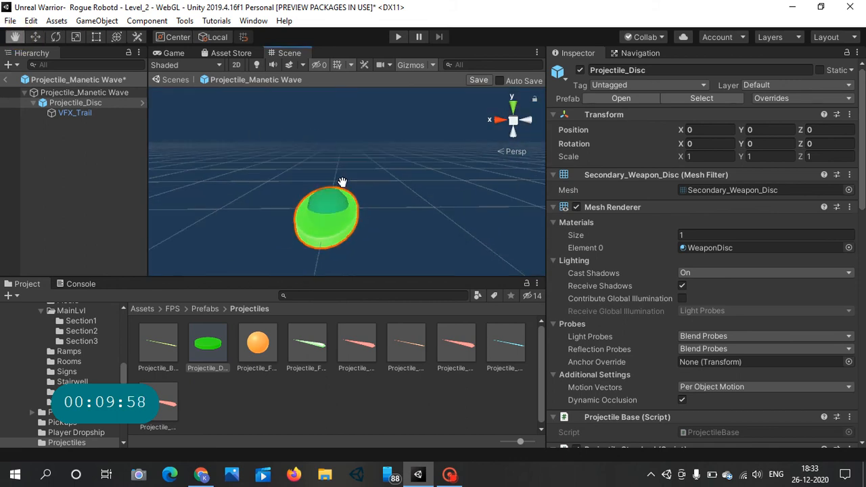
{"action": "left_click_drag", "start_coordinate": [344, 196], "coordinate": [348, 257]}
{"action": "right_click_drag", "start_coordinate": [340, 192], "coordinate": [336, 224]}
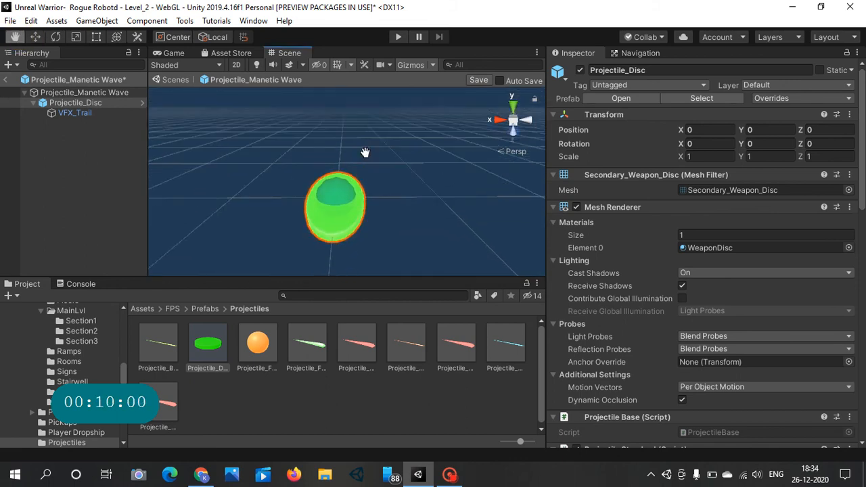
{"action": "left_click_drag", "start_coordinate": [365, 153], "coordinate": [373, 231]}
{"action": "left_click", "coordinate": [513, 104]}
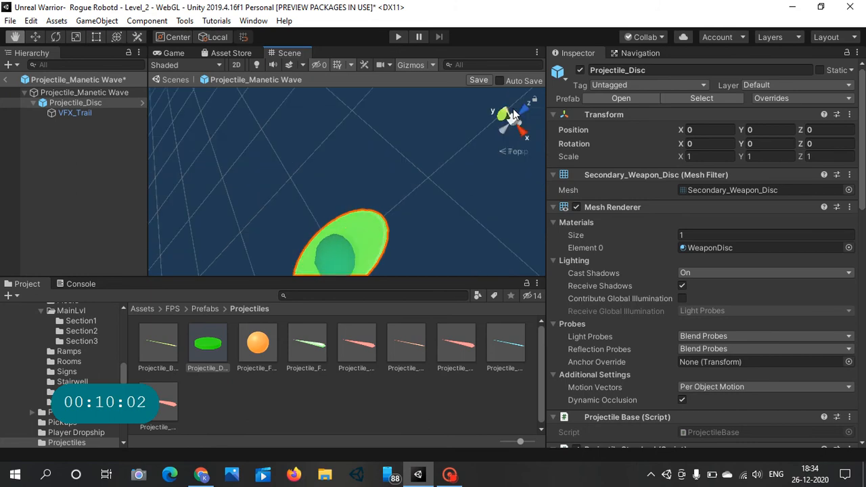
{"action": "left_click", "coordinate": [376, 90]}
{"action": "scroll", "coordinate": [302, 147], "scroll_direction": "down", "scroll_amount": 5}
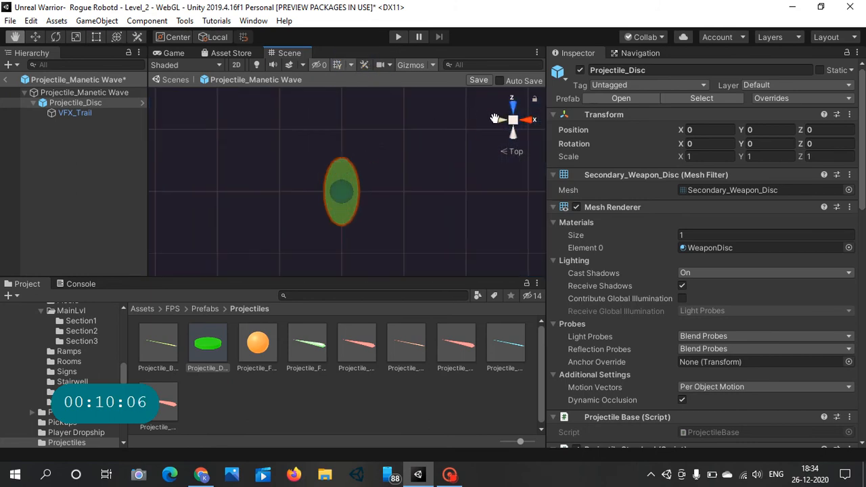
{"action": "left_click", "coordinate": [500, 119]}
{"action": "mouse_move", "coordinate": [359, 132]}
{"action": "left_mouse_down"}
{"action": "mouse_move", "coordinate": [295, 193]}
{"action": "mouse_move", "coordinate": [162, 218]}
{"action": "mouse_move", "coordinate": [308, 198]}
{"action": "left_mouse_up"}
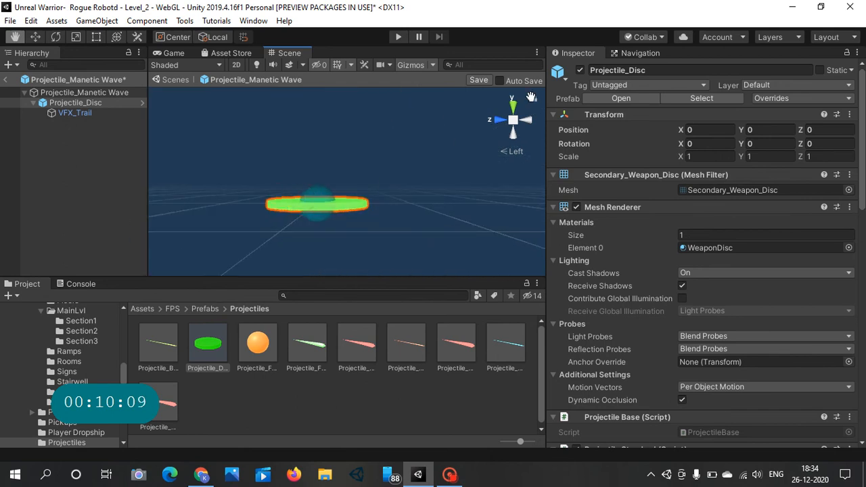
{"action": "left_click", "coordinate": [499, 119]}
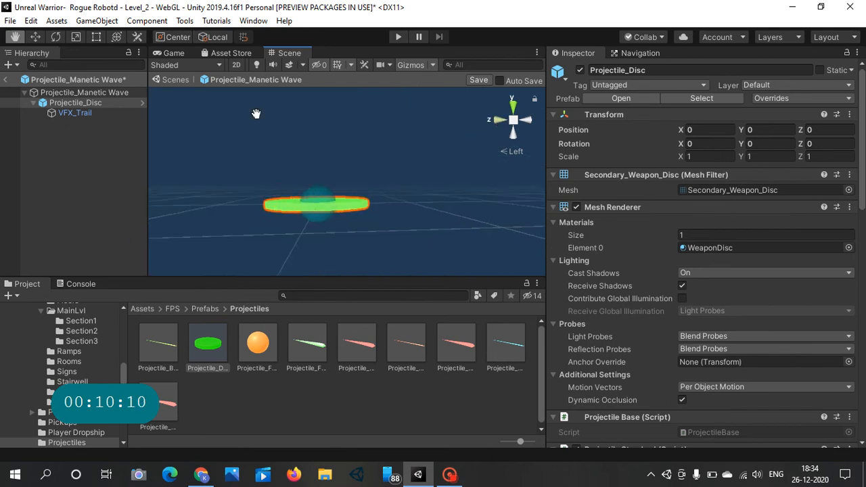
{"action": "left_click", "coordinate": [36, 39]}
{"action": "left_click", "coordinate": [375, 221]}
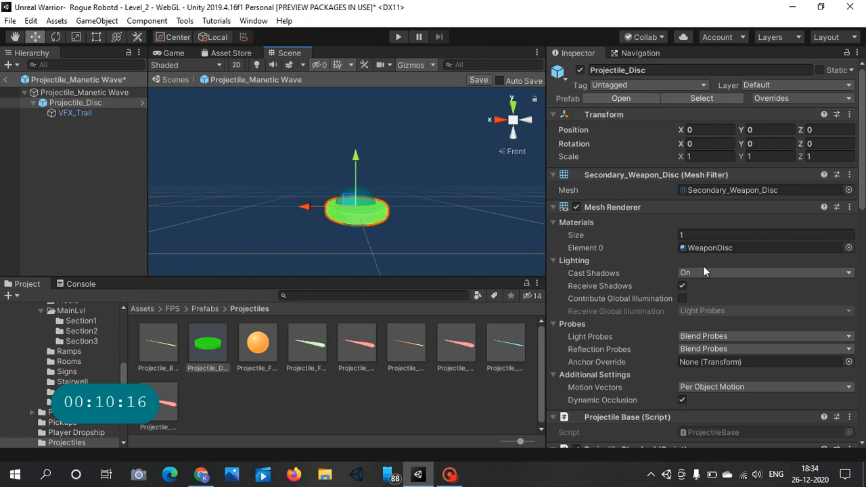
{"action": "left_click", "coordinate": [848, 248]}
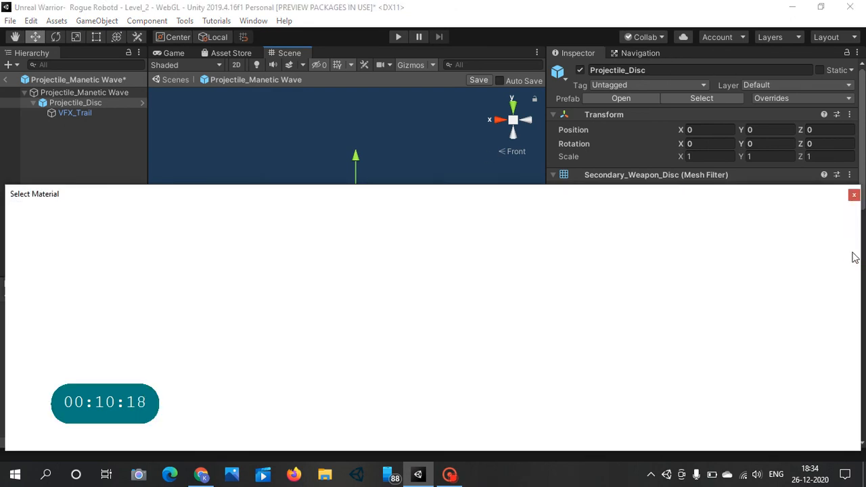
{"action": "scroll", "coordinate": [164, 298], "scroll_direction": "down", "scroll_amount": 1}
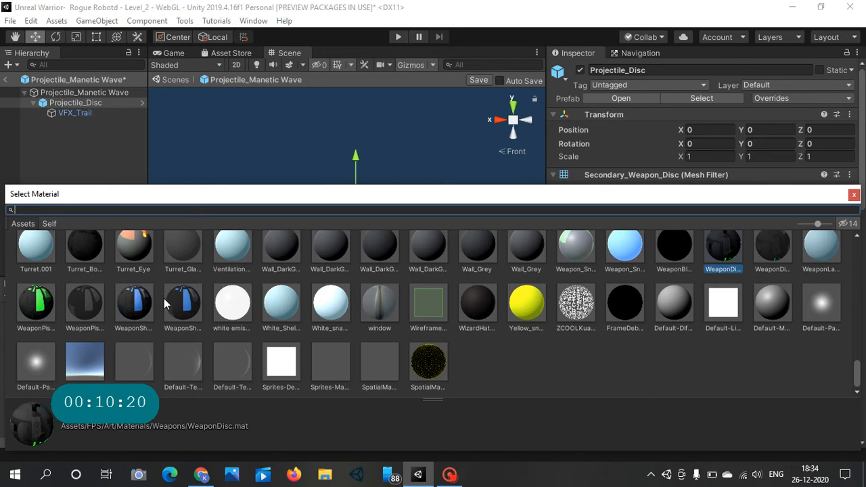
{"action": "left_click", "coordinate": [853, 195]}
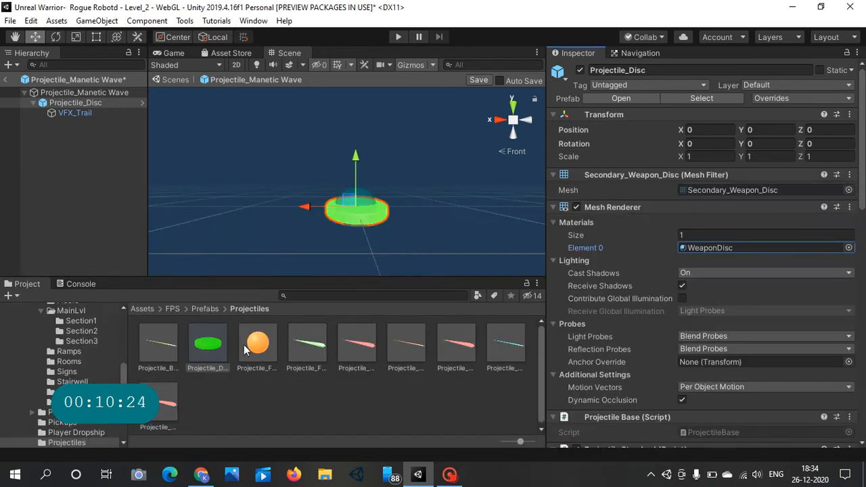
{"action": "left_click", "coordinate": [204, 308]}
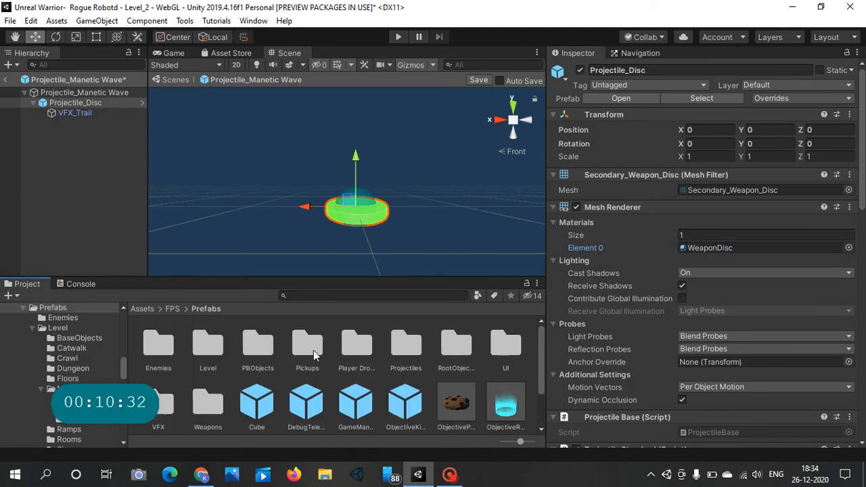
{"action": "left_click", "coordinate": [407, 345]}
{"action": "left_click", "coordinate": [344, 348]}
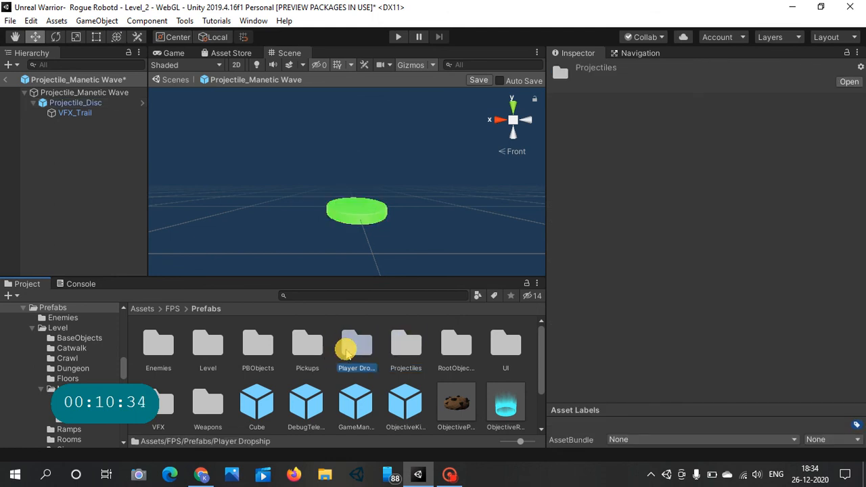
{"action": "left_click", "coordinate": [403, 345]}
{"action": "left_click", "coordinate": [298, 358]}
{"action": "left_click", "coordinate": [233, 360]}
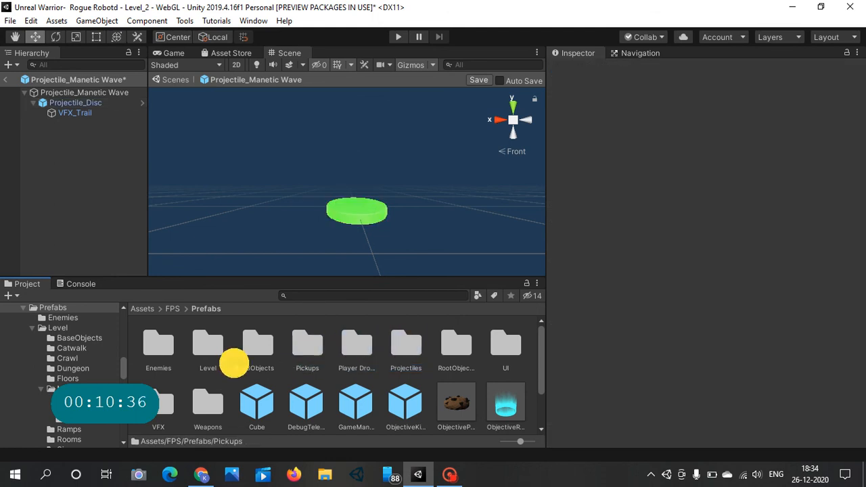
Step: Apply the hologram material from the Sci-Fi Styled Modular Pack's Materials folder to the disc projectile
{"action": "left_click", "coordinate": [159, 309]}
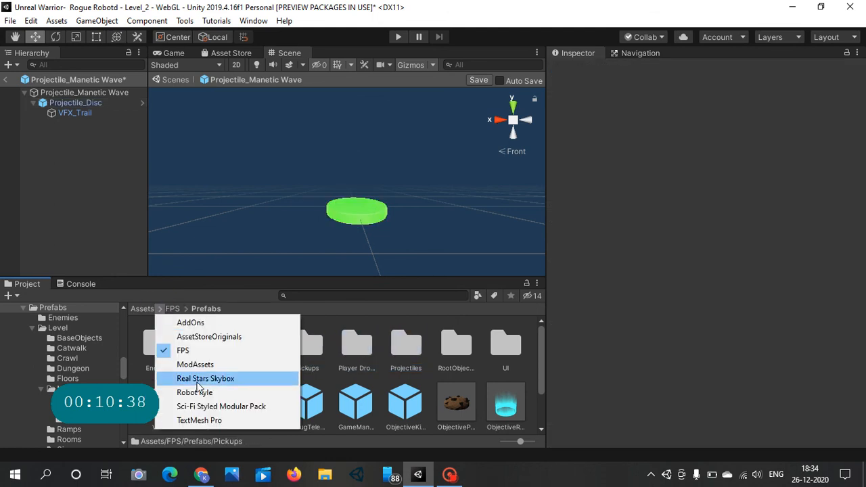
{"action": "left_click", "coordinate": [223, 403]}
{"action": "left_click", "coordinate": [263, 352]}
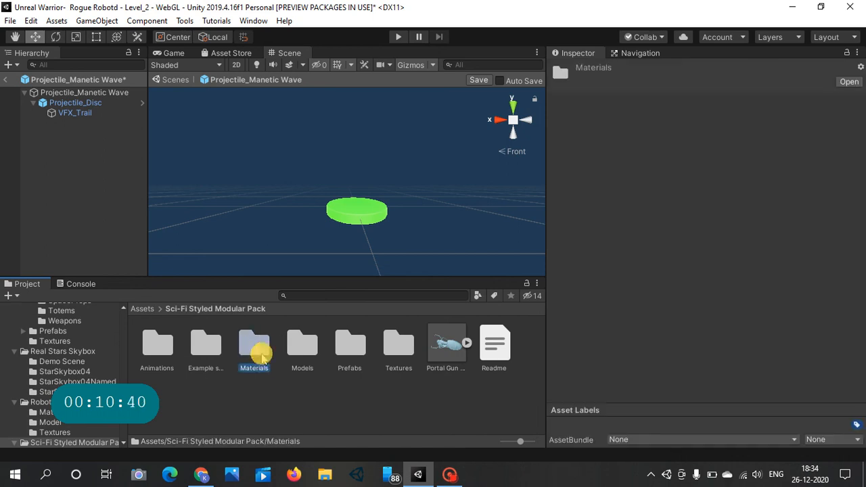
{"action": "double_click", "coordinate": [242, 350]}
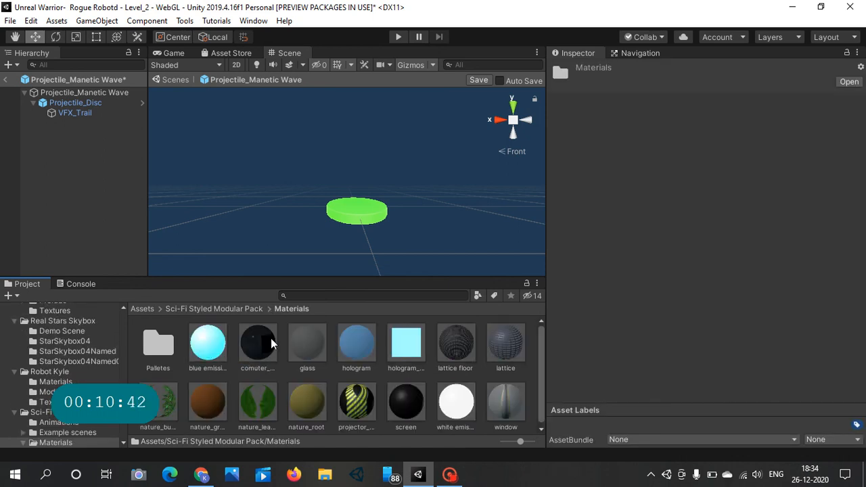
{"action": "left_click_drag", "start_coordinate": [359, 357], "coordinate": [356, 218]}
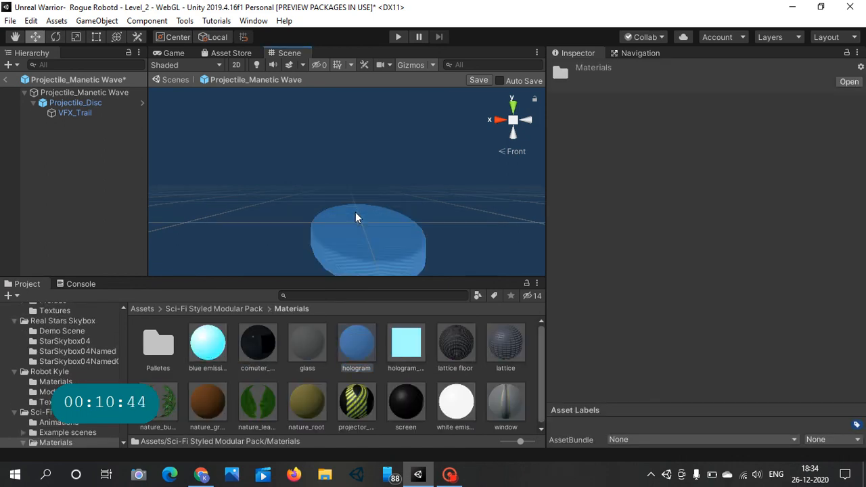
Step: Inspect the hologram-covered disc from the top and left views, then select and frame Projectile_Disc in the scene
{"action": "left_click", "coordinate": [513, 109]}
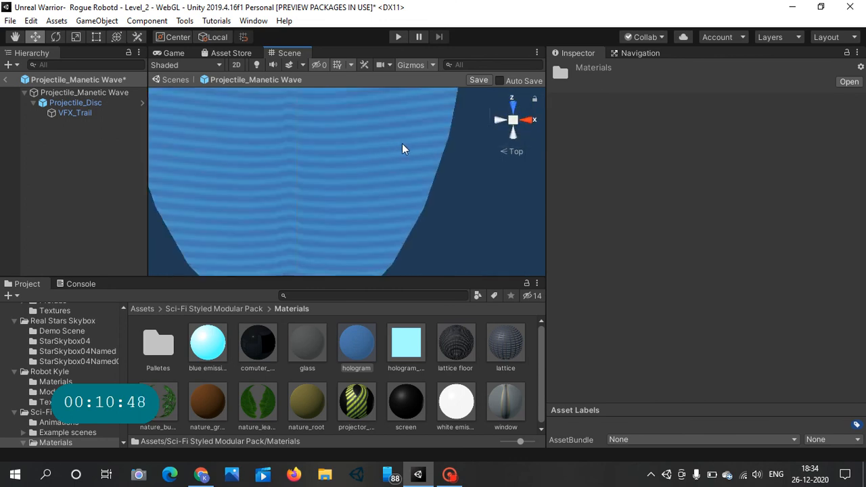
{"action": "left_click", "coordinate": [500, 121]}
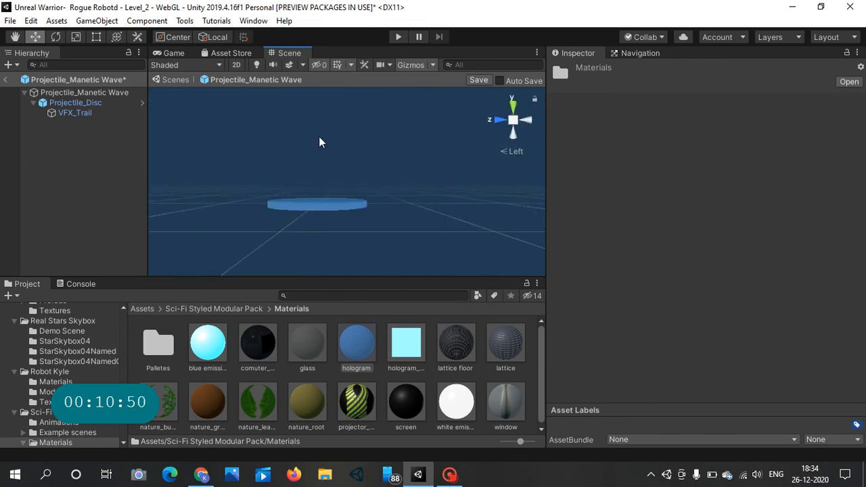
{"action": "scroll", "coordinate": [319, 140], "scroll_direction": "up", "scroll_amount": 3}
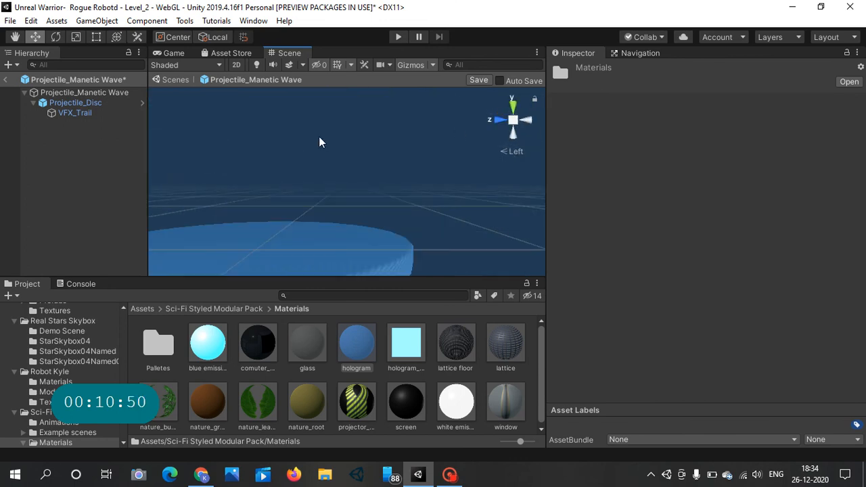
{"action": "left_click", "coordinate": [74, 92]}
{"action": "left_click", "coordinate": [79, 103]}
{"action": "double_click", "coordinate": [78, 104]}
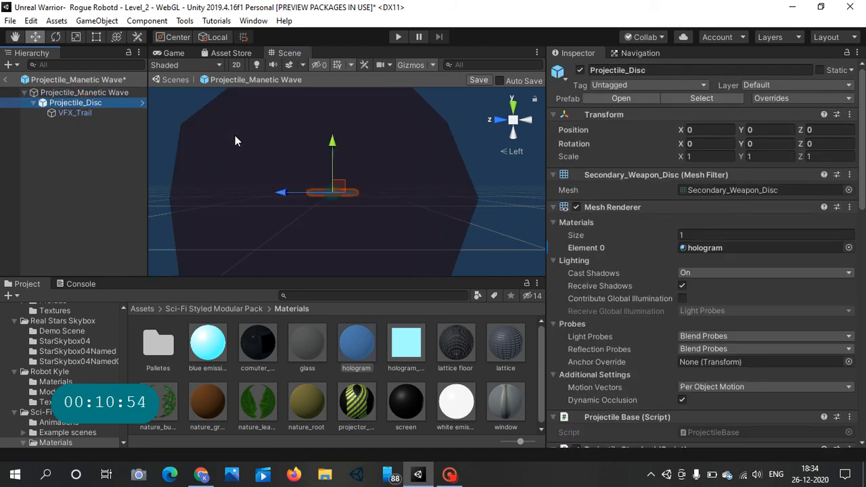
{"action": "scroll", "coordinate": [244, 138], "scroll_direction": "up", "scroll_amount": 3}
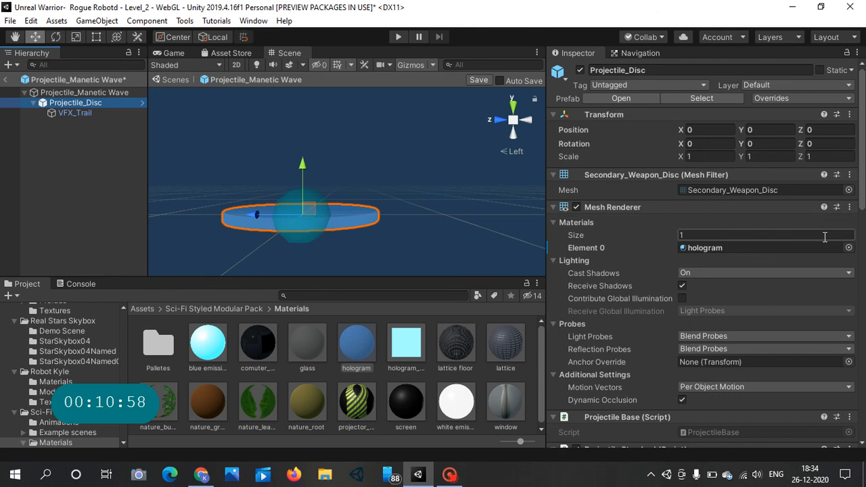
Step: Review the Projectile_Disc script components, then save the Projectile_Manetic Wave prefab and return to the Level_2 scene
{"action": "scroll", "coordinate": [804, 243], "scroll_direction": "down", "scroll_amount": 7}
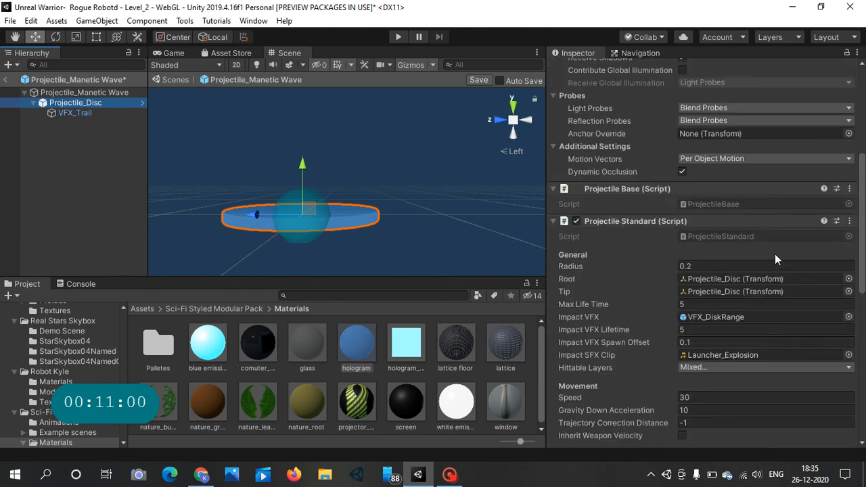
{"action": "scroll", "coordinate": [778, 256], "scroll_direction": "down", "scroll_amount": 6}
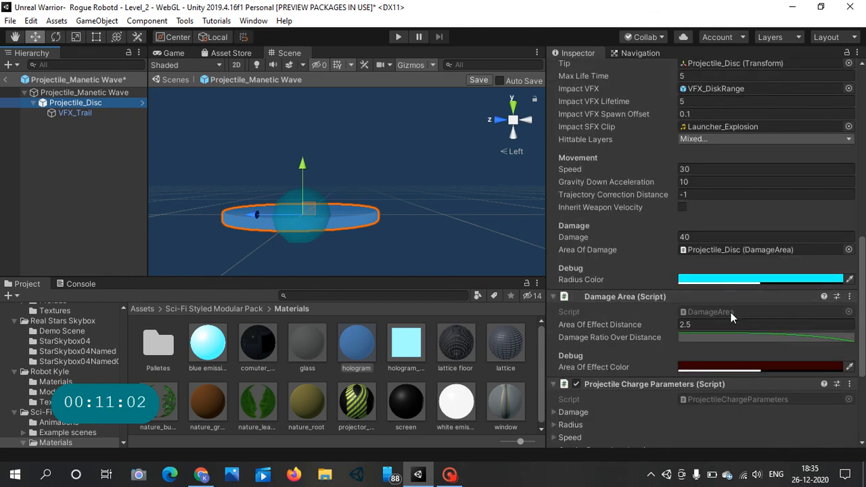
{"action": "scroll", "coordinate": [738, 122], "scroll_direction": "down", "scroll_amount": 6}
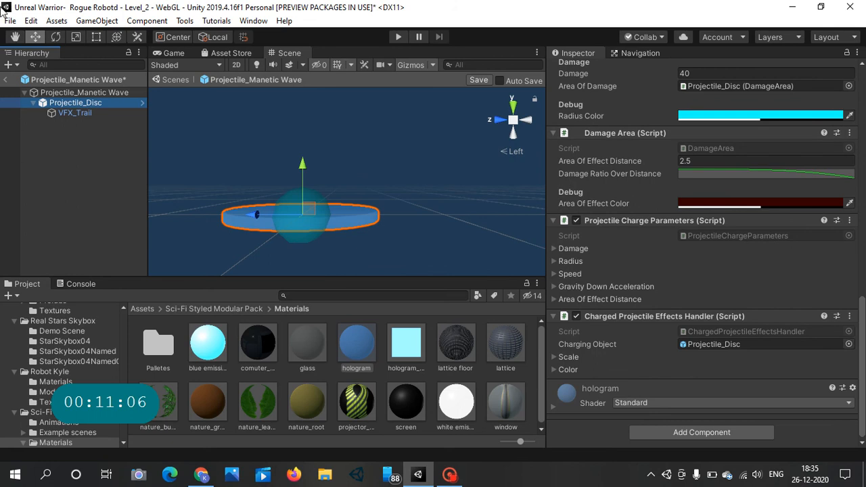
{"action": "left_click", "coordinate": [6, 79]}
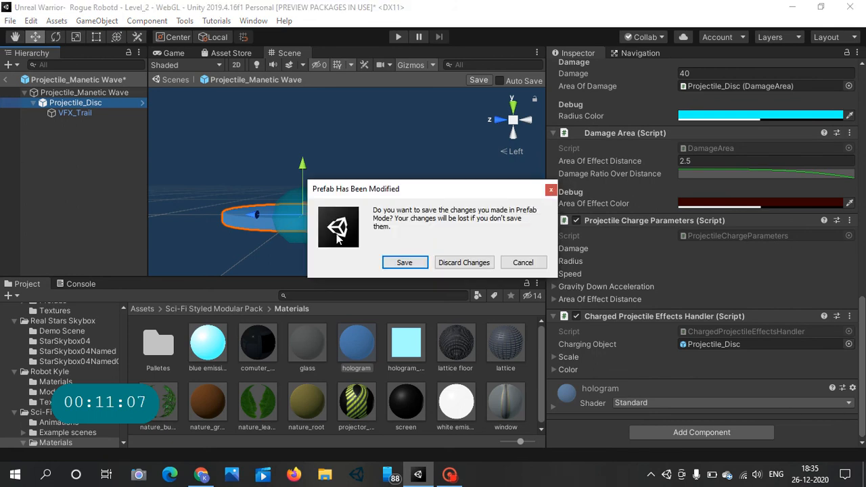
{"action": "left_click", "coordinate": [406, 263]}
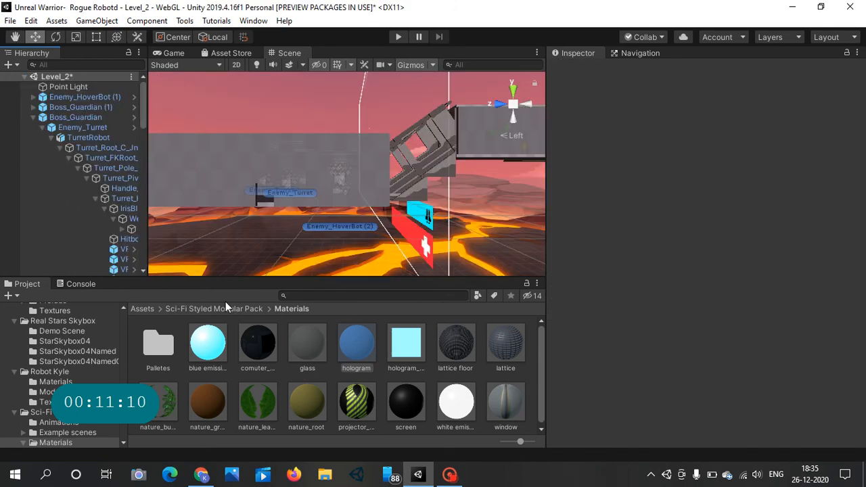
Step: Open the Weapon_Magnetic Wave projector prefab from the Assets/FPS/Prefabs/Weapons folder for editing
{"action": "left_click", "coordinate": [141, 309]}
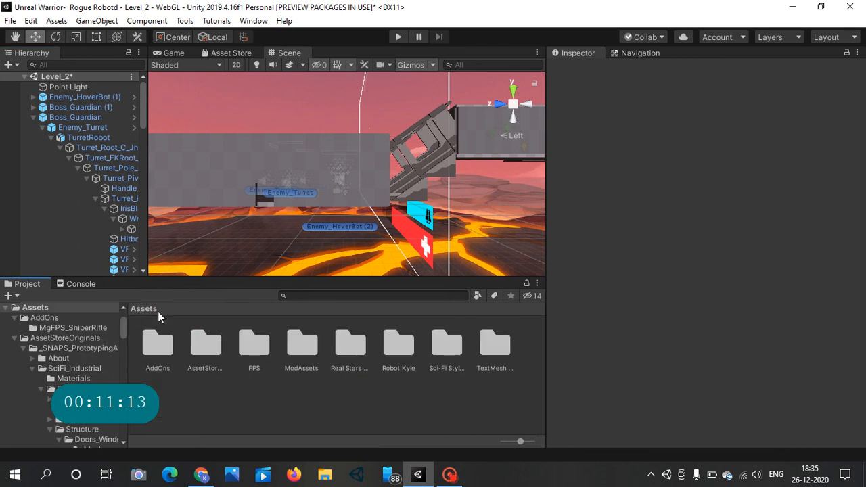
{"action": "left_click", "coordinate": [191, 341]}
{"action": "left_click", "coordinate": [299, 341]}
{"action": "left_click", "coordinate": [350, 343]}
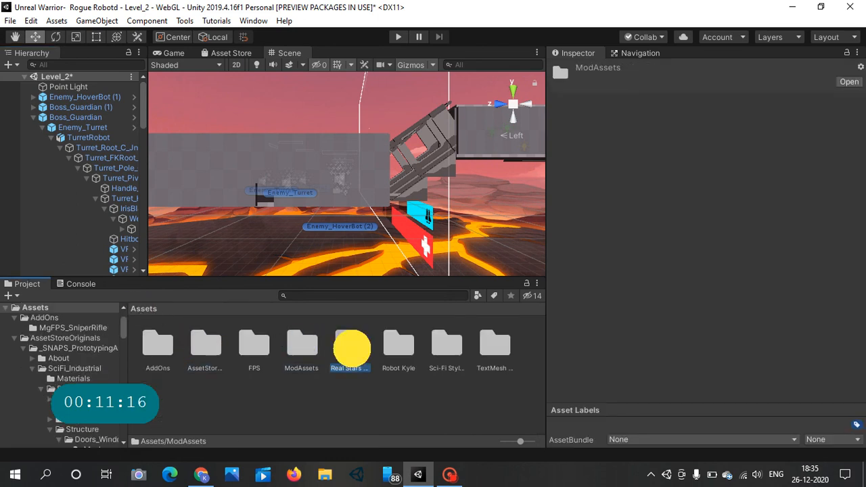
{"action": "double_click", "coordinate": [252, 345]}
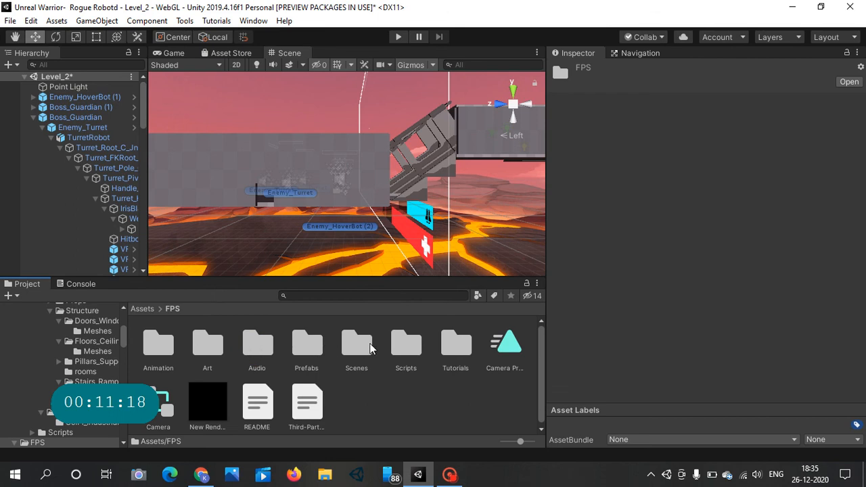
{"action": "left_click", "coordinate": [311, 345]}
{"action": "double_click", "coordinate": [310, 345]}
{"action": "double_click", "coordinate": [308, 346]}
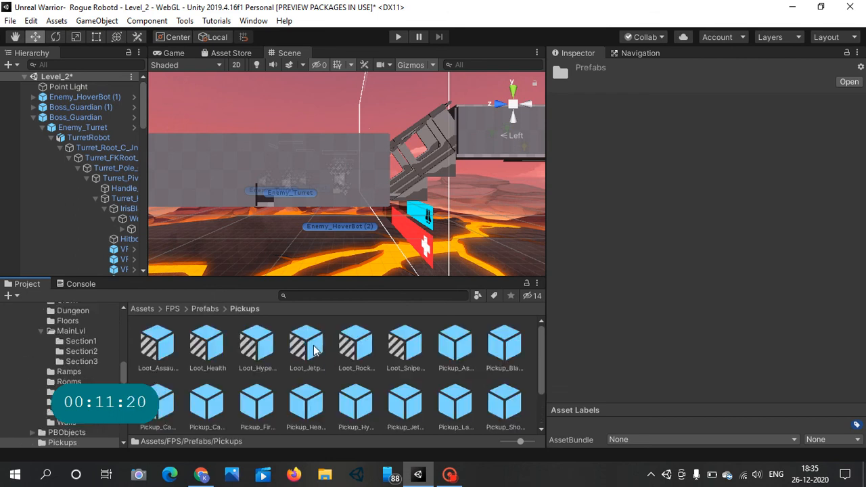
{"action": "left_click", "coordinate": [217, 309]}
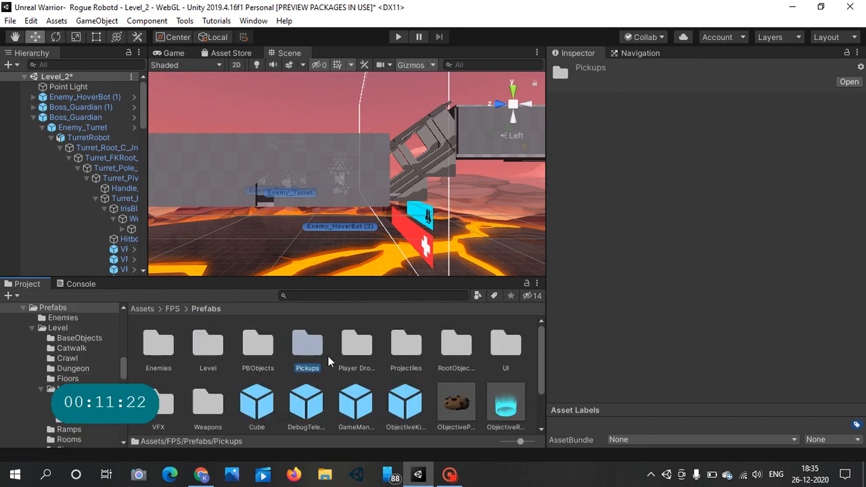
{"action": "double_click", "coordinate": [208, 406]}
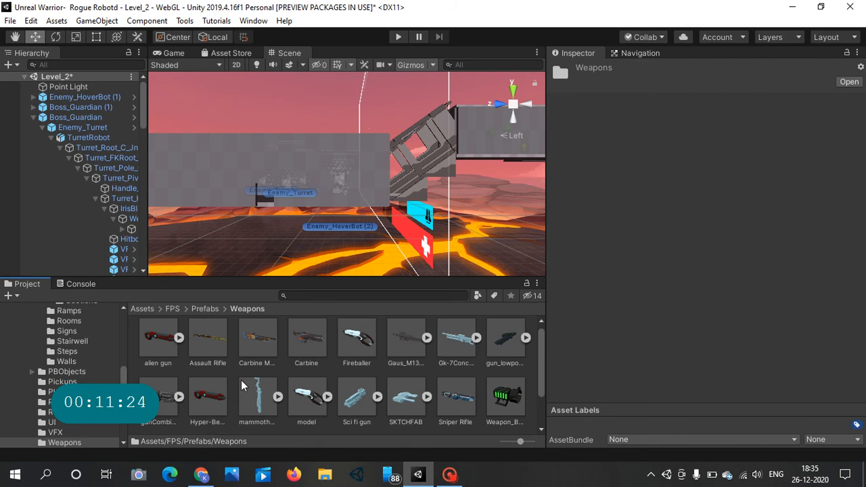
{"action": "scroll", "coordinate": [310, 402], "scroll_direction": "down", "scroll_amount": 2}
{"action": "double_click", "coordinate": [200, 414]}
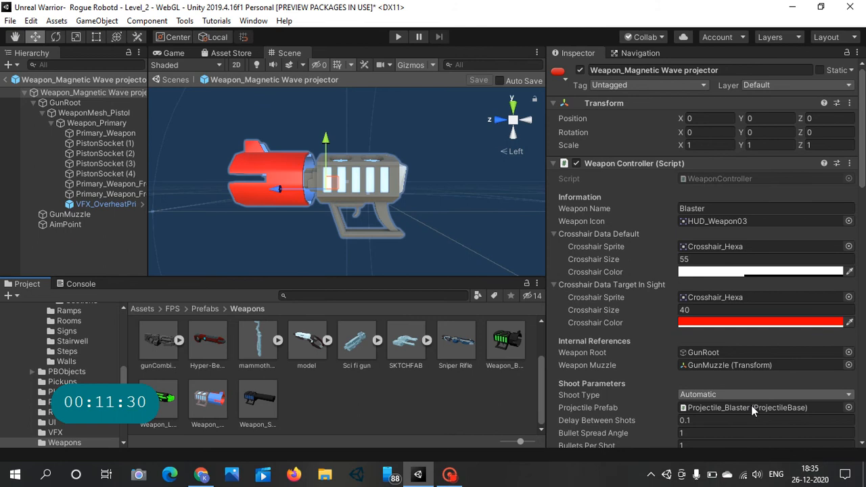
Step: Assign Projectile_Manetic Wave from the Projectiles folder as the weapon's Projectile Prefab, keeping the weapon prefab open
{"action": "scroll", "coordinate": [750, 405], "scroll_direction": "down", "scroll_amount": 3}
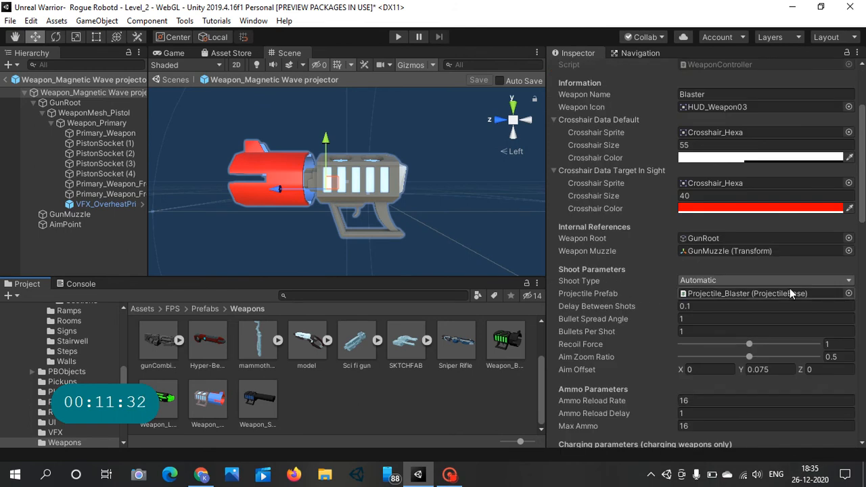
{"action": "left_click", "coordinate": [224, 308]}
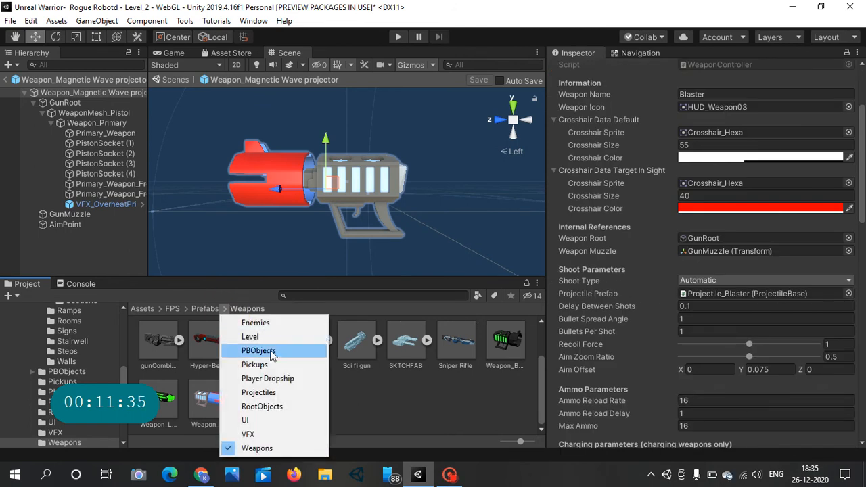
{"action": "left_click", "coordinate": [272, 391]}
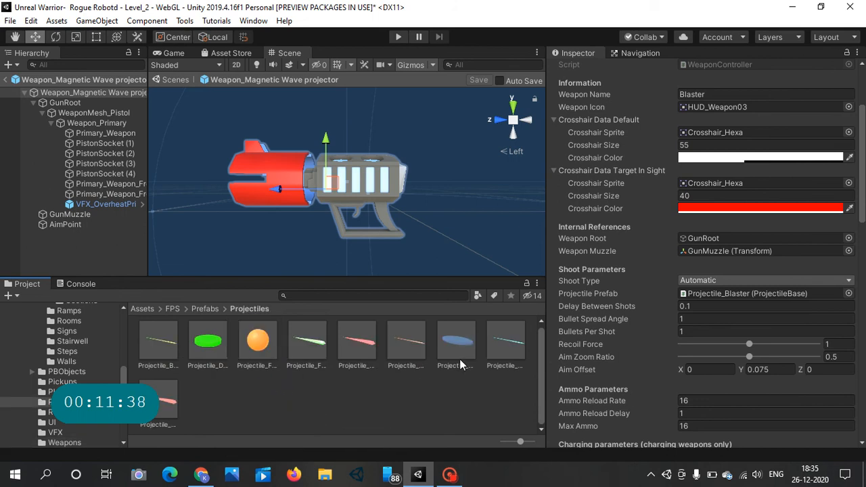
{"action": "left_click_drag", "start_coordinate": [460, 365], "coordinate": [727, 294]}
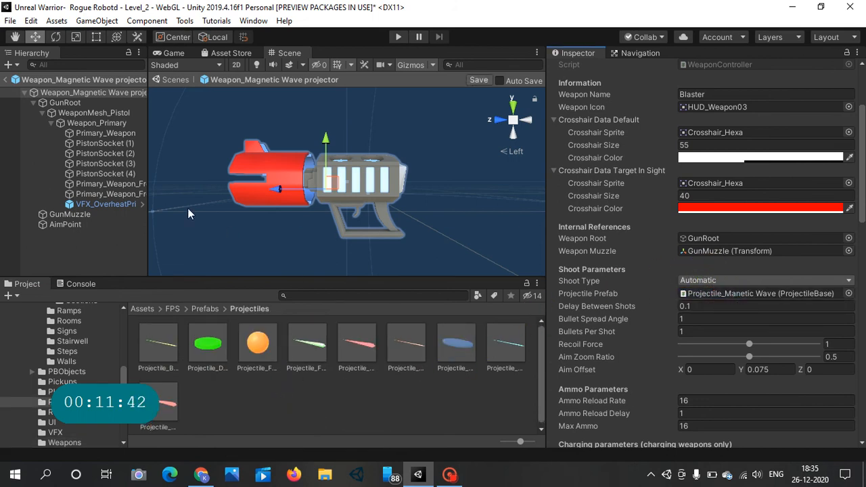
{"action": "left_click", "coordinate": [3, 81]}
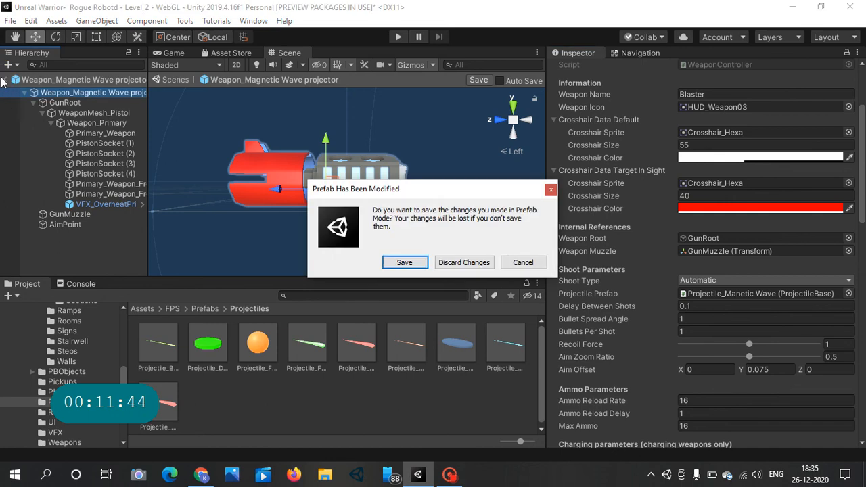
{"action": "left_click", "coordinate": [549, 192]}
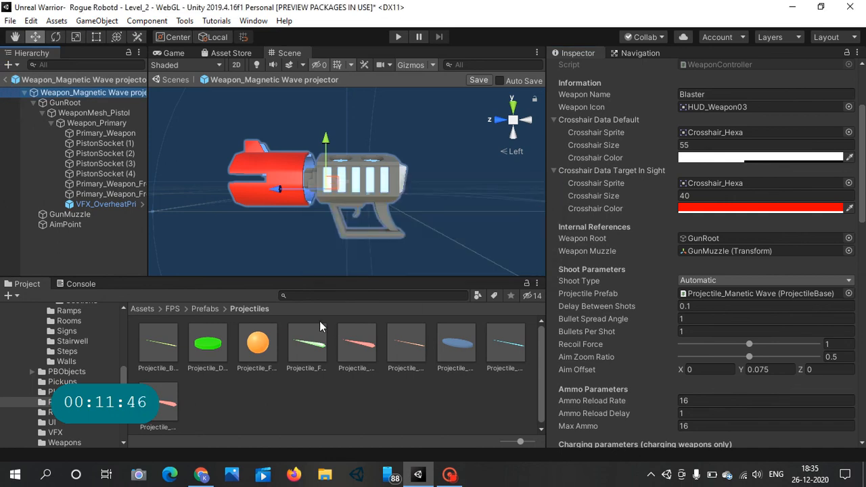
Step: Set the target-in-sight crosshair sprite of the weapon to Symbol_Anger01
{"action": "left_click", "coordinate": [848, 183]}
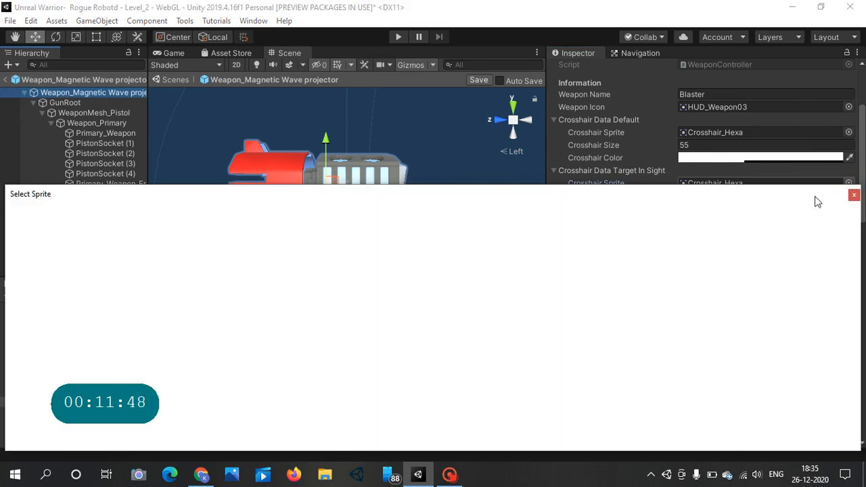
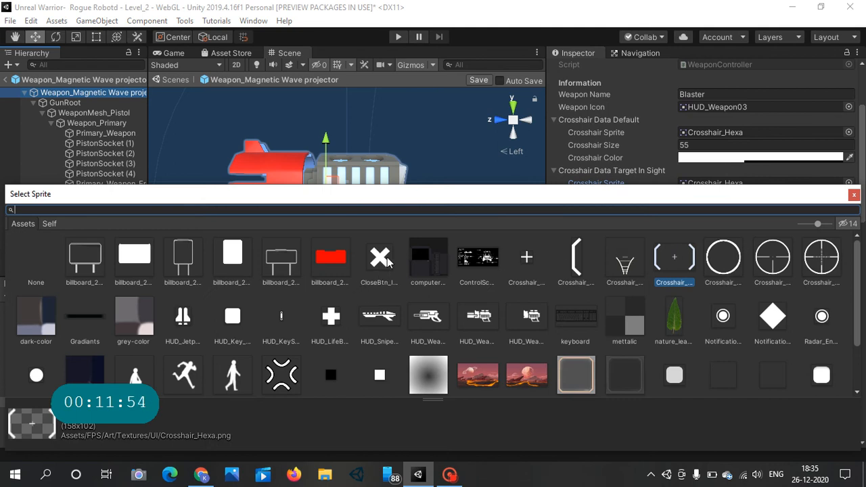
{"action": "left_click", "coordinate": [282, 374]}
{"action": "scroll", "coordinate": [277, 351], "scroll_direction": "down", "scroll_amount": 2}
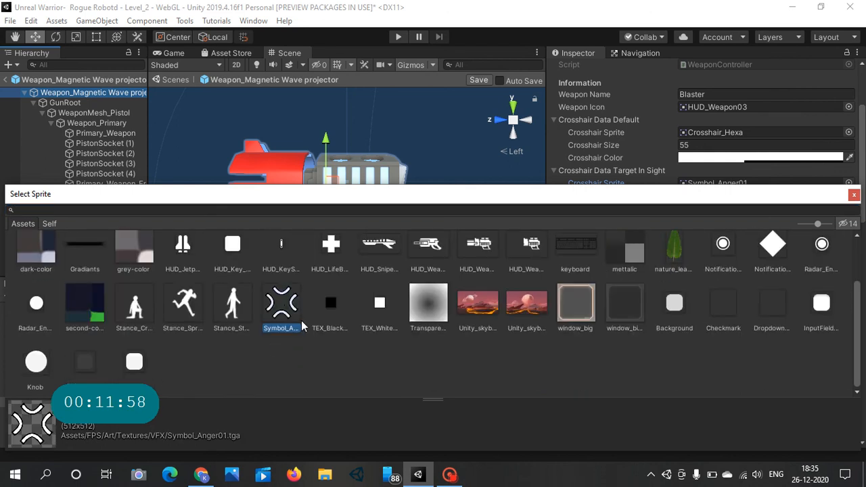
{"action": "double_click", "coordinate": [272, 304]}
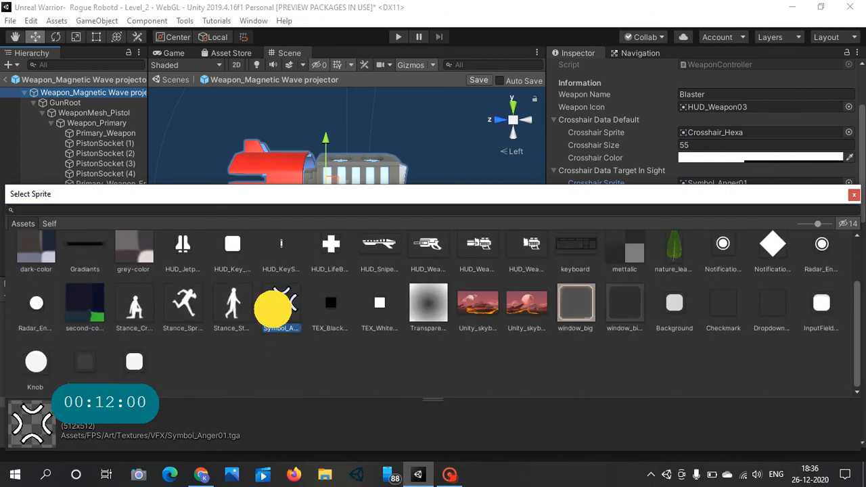
Step: Set the weapon's default crosshair sprite to Symbol_Anger01
{"action": "left_click", "coordinate": [730, 132]}
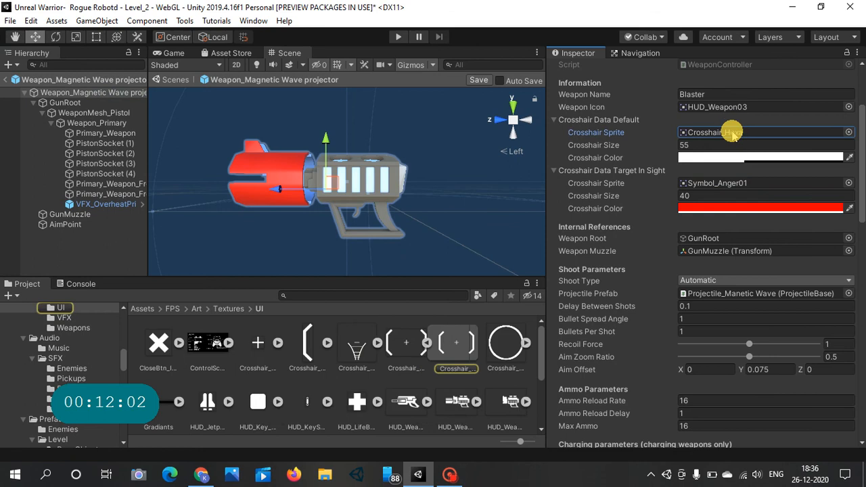
{"action": "left_click", "coordinate": [848, 133]}
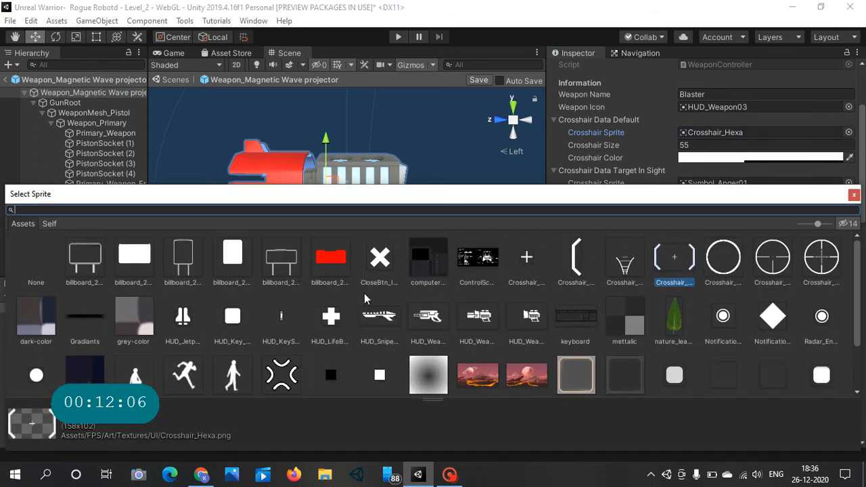
{"action": "double_click", "coordinate": [289, 358]}
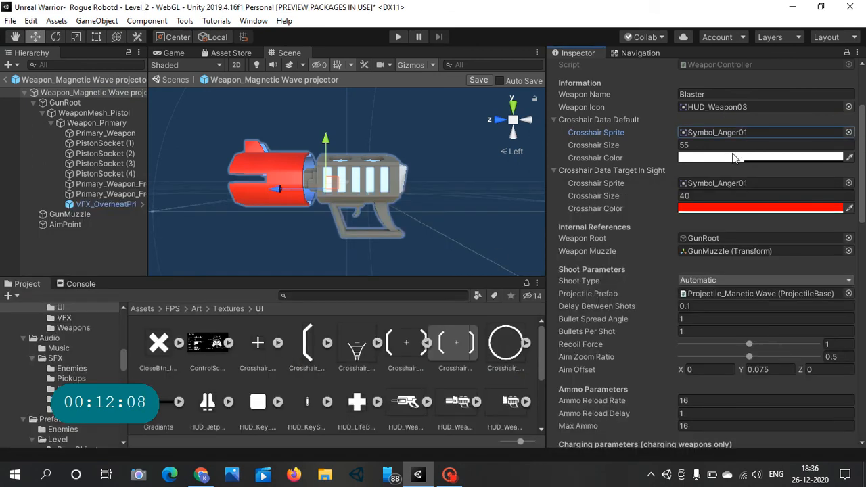
Step: Set the default crosshair size to 50 and the target-in-sight crosshair size to 70
{"action": "left_click", "coordinate": [712, 144]}
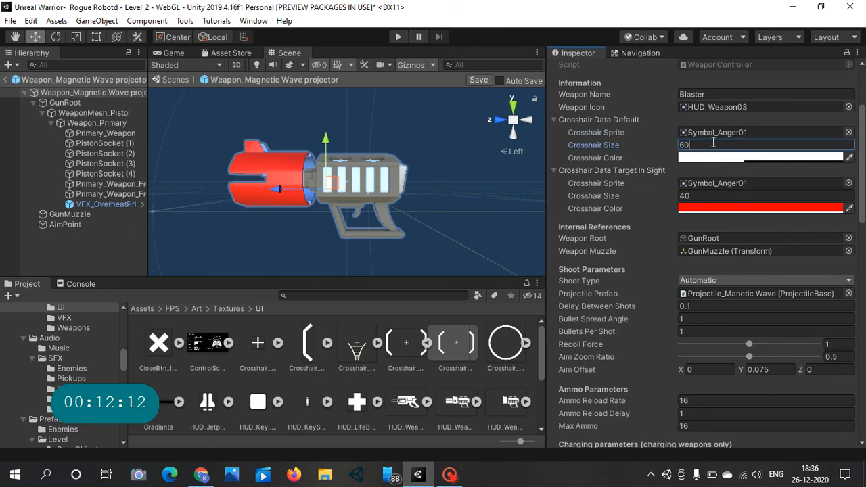
{"action": "type", "text": "60"}
{"action": "key", "text": "BackSpace"}
{"action": "type", "text": "5"}
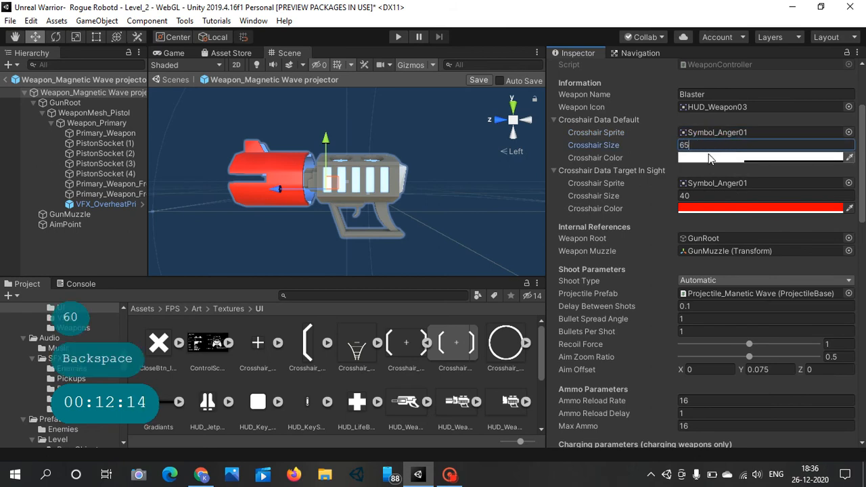
{"action": "key", "text": "BackSpace"}
{"action": "key", "text": "BackSpace"}
{"action": "key", "text": "BackSpace"}
{"action": "key", "text": "BackSpace"}
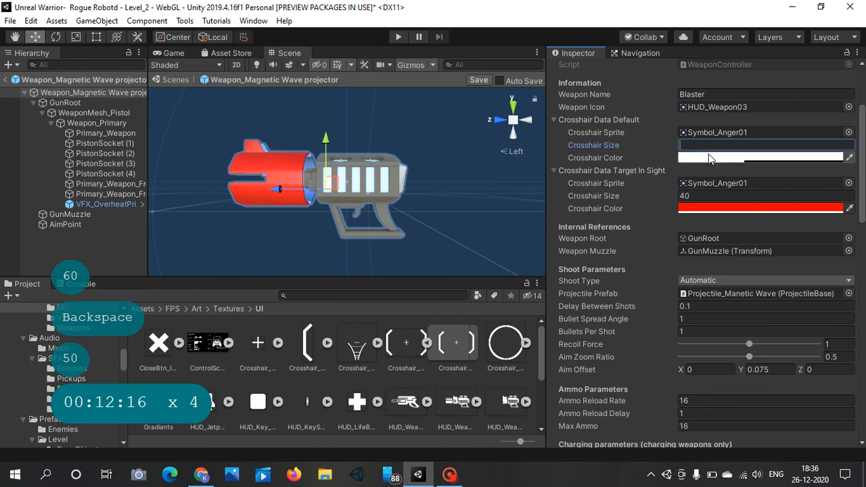
{"action": "left_click", "coordinate": [707, 196]}
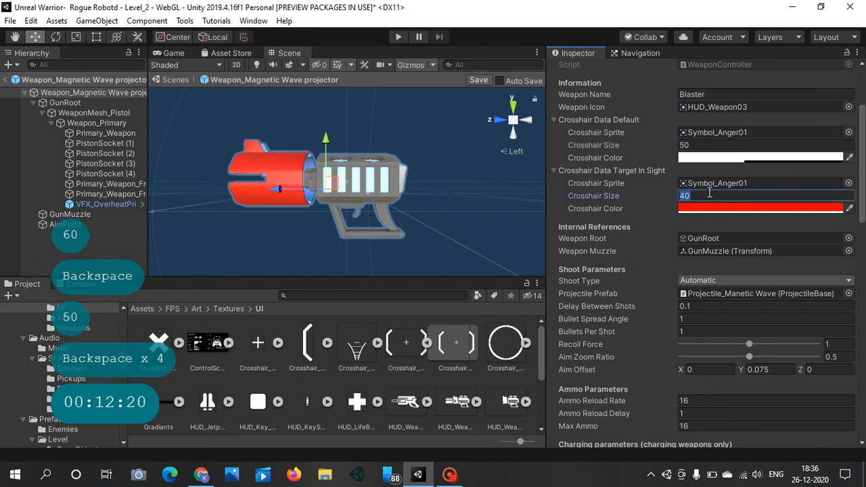
{"action": "type", "text": "7"}
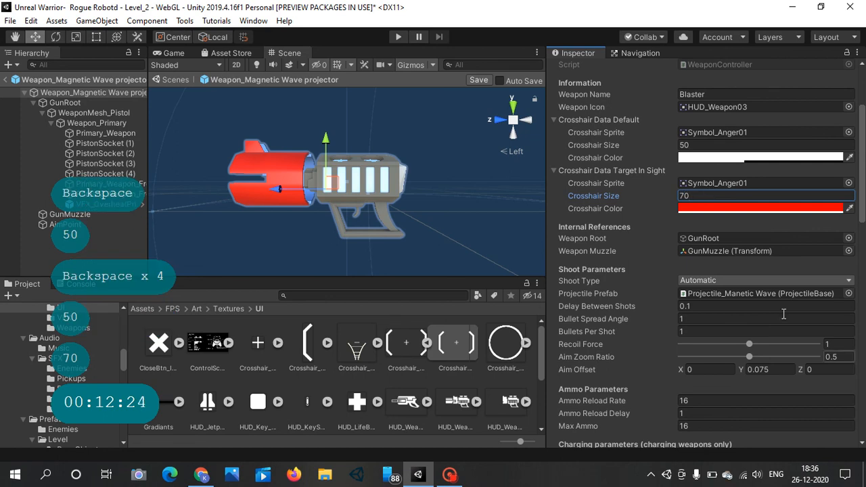
Step: Move GunMuzzle forward to about Z 0.549 at the barrel, and close the weapon prefab with its changes saved
{"action": "scroll", "coordinate": [803, 266], "scroll_direction": "down", "scroll_amount": 3}
{"action": "scroll", "coordinate": [803, 266], "scroll_direction": "down", "scroll_amount": 10}
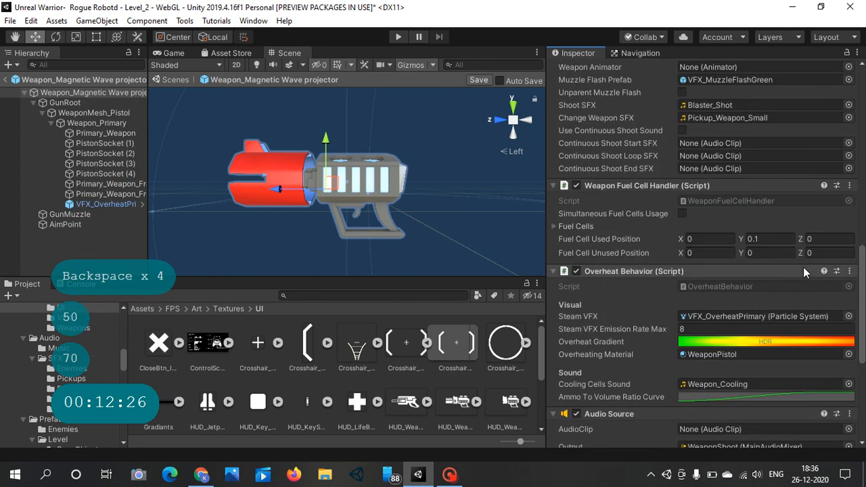
{"action": "left_click", "coordinate": [86, 213]}
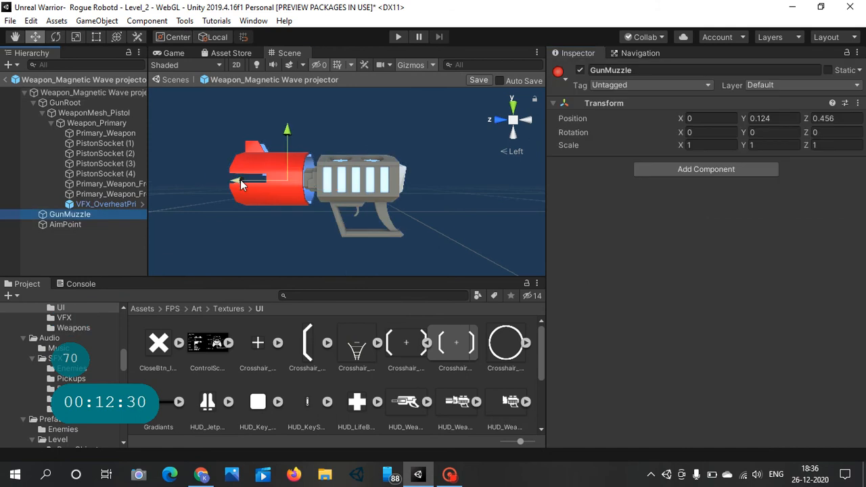
{"action": "left_click_drag", "start_coordinate": [240, 181], "coordinate": [211, 179]}
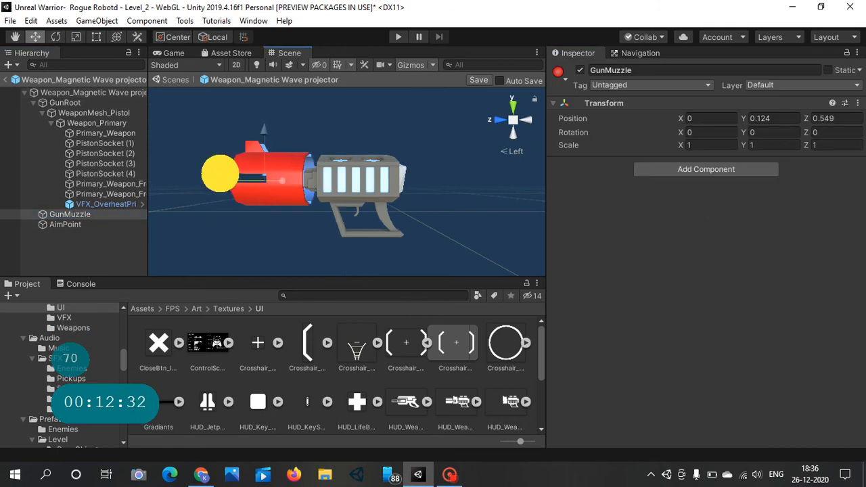
{"action": "left_click", "coordinate": [367, 124]}
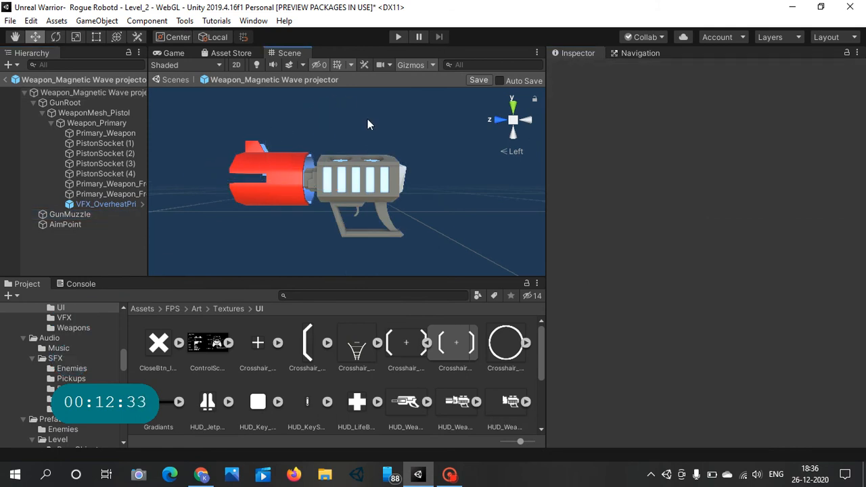
{"action": "left_click", "coordinate": [6, 79]}
{"action": "left_click", "coordinate": [409, 261]}
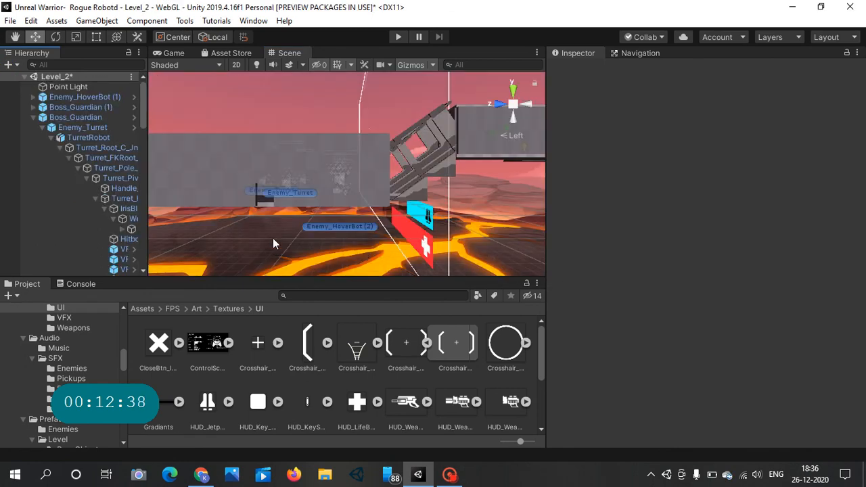
Step: Duplicate the Pickup_Blaster prefab in the FPS/Prefabs/Pickups folder
{"action": "left_click", "coordinate": [175, 309]}
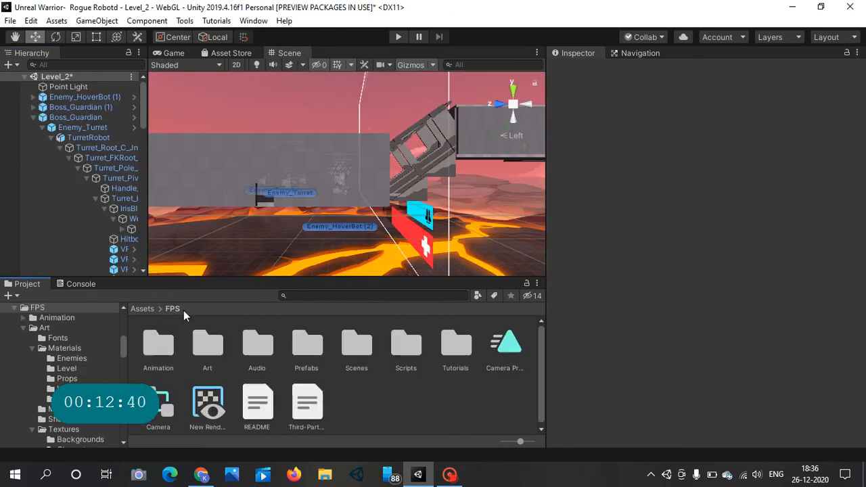
{"action": "left_click", "coordinate": [308, 341]}
{"action": "double_click", "coordinate": [308, 340]}
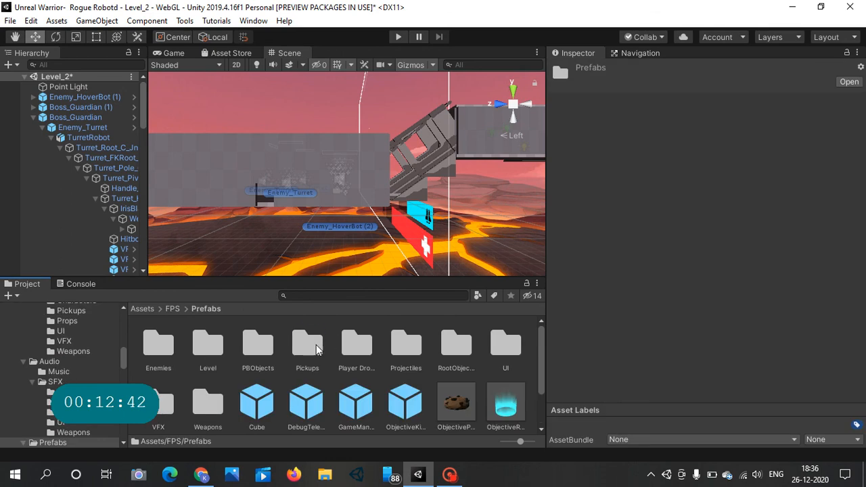
{"action": "left_click", "coordinate": [313, 343]}
{"action": "double_click", "coordinate": [310, 346]}
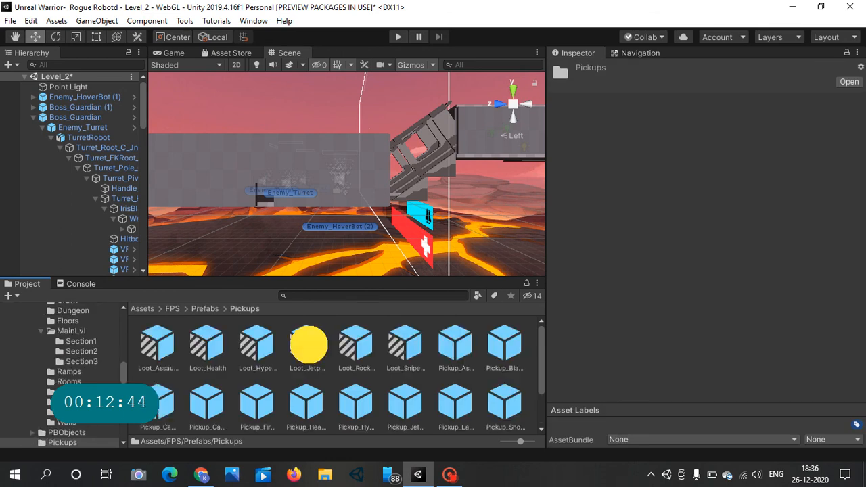
{"action": "scroll", "coordinate": [318, 357], "scroll_direction": "up", "scroll_amount": 2}
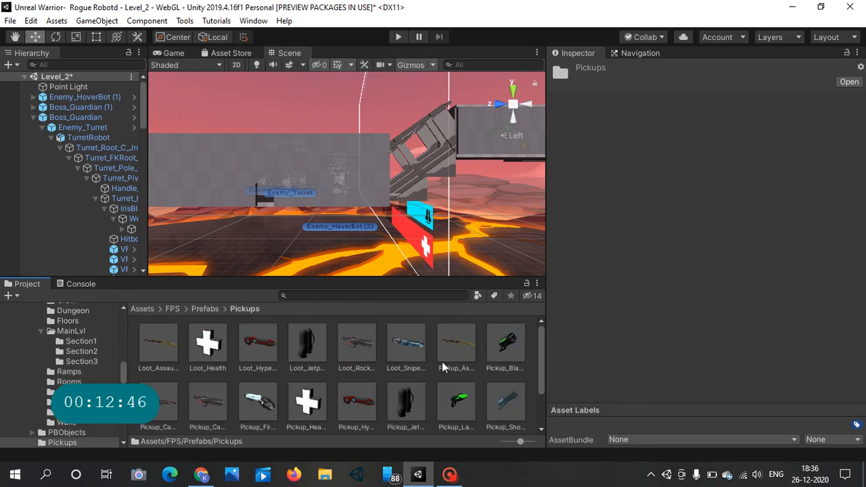
{"action": "left_click", "coordinate": [505, 346]}
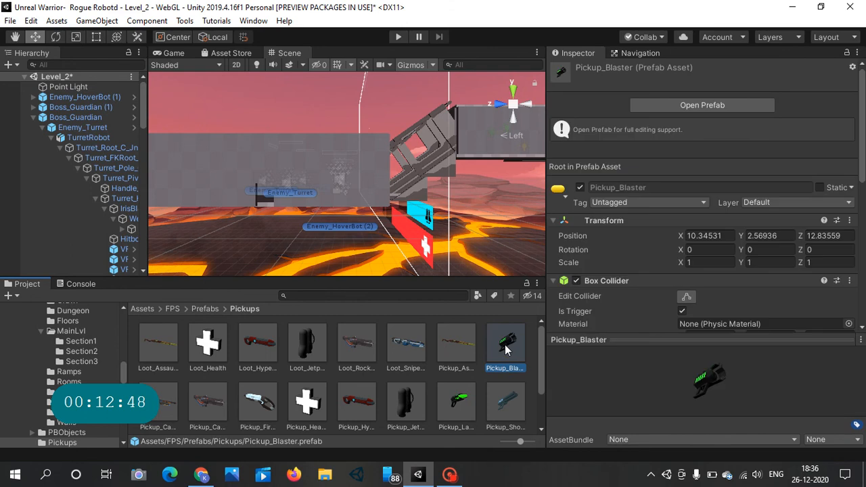
{"action": "key", "text": "ctrl+d"}
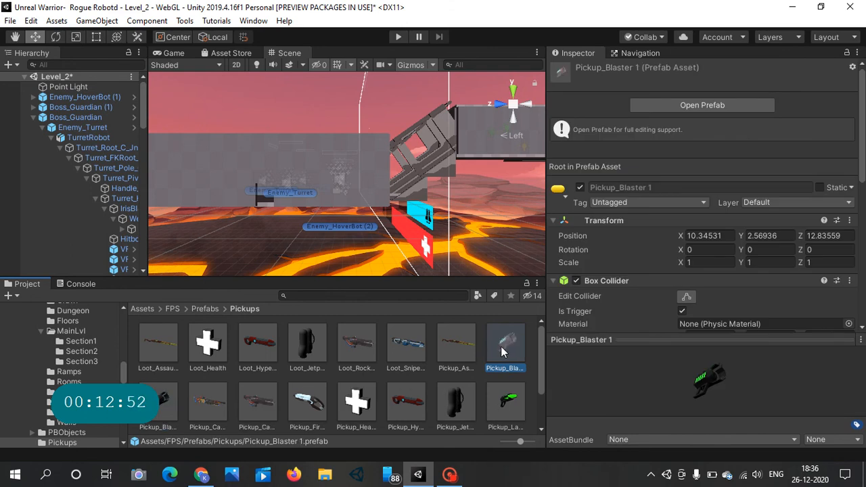
Step: Rename the duplicated blaster pickup prefab as Pickup_Magnet
{"action": "key", "text": "F2"}
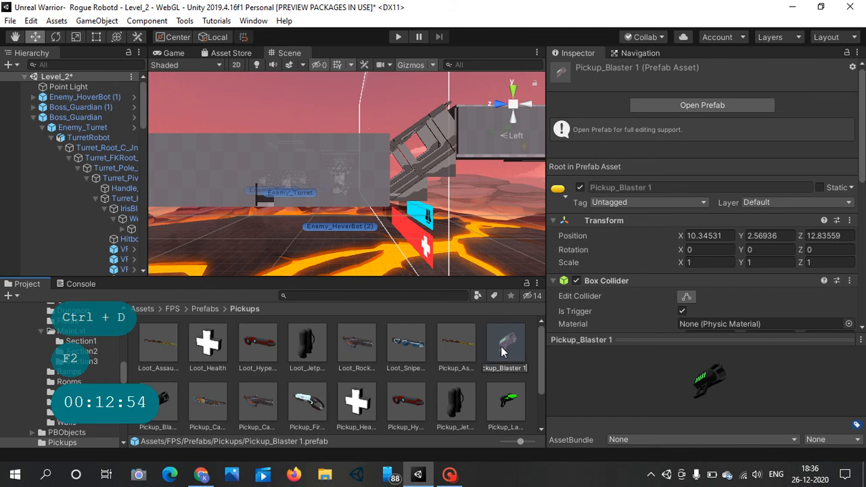
{"action": "key", "text": "Right"}
{"action": "key", "text": "Right"}
{"action": "key", "text": "Right"}
{"action": "key", "text": "Right"}
{"action": "key", "text": "Right"}
{"action": "key", "text": "Right"}
{"action": "key", "text": "Right"}
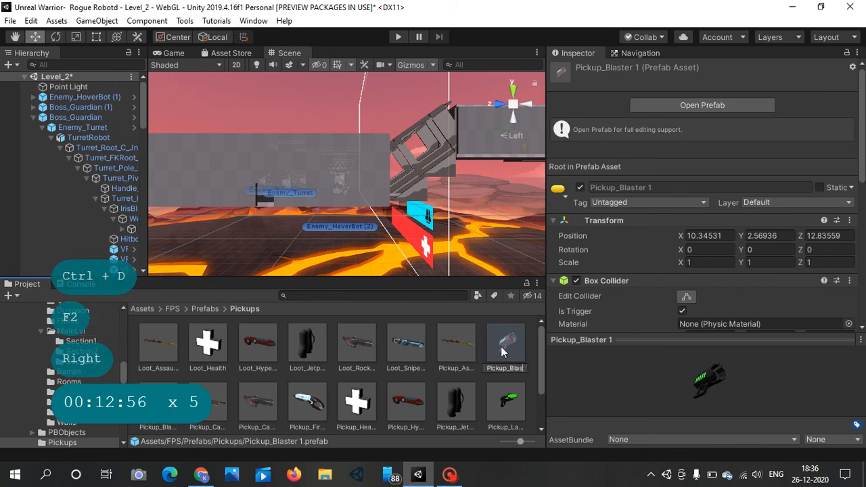
{"action": "key", "text": "Right"}
{"action": "key", "text": "Right"}
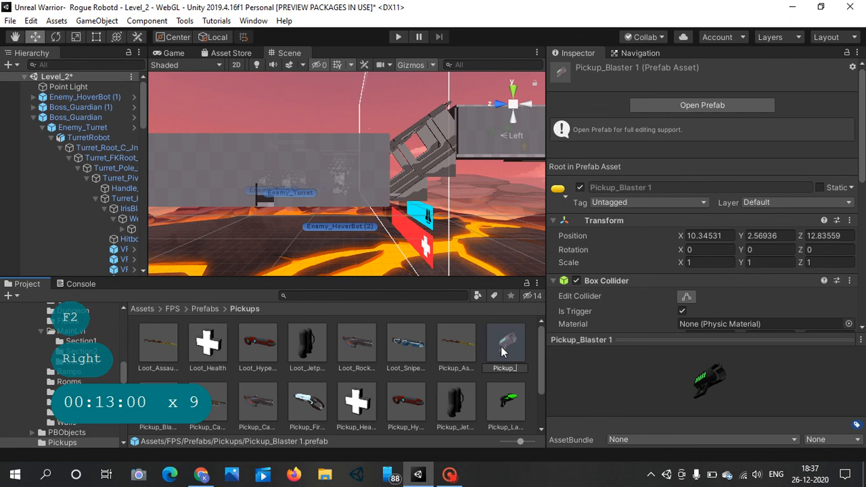
{"action": "key", "text": "BackSpace"}
{"action": "key", "text": "BackSpace"}
{"action": "key", "text": "BackSpace"}
{"action": "key", "text": "BackSpace"}
{"action": "key", "text": "BackSpace"}
{"action": "key", "text": "BackSpace"}
{"action": "key", "text": "BackSpace"}
{"action": "key", "text": "BackSpace"}
{"action": "key", "text": "BackSpace"}
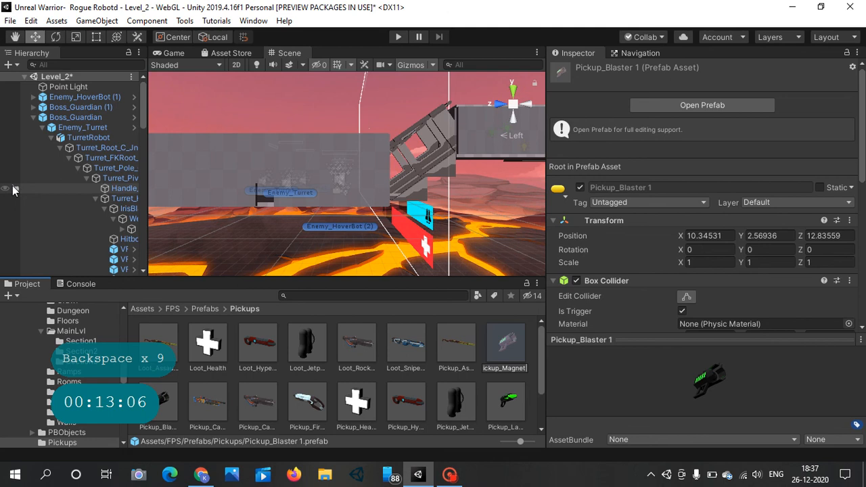
{"action": "left_click", "coordinate": [29, 116]}
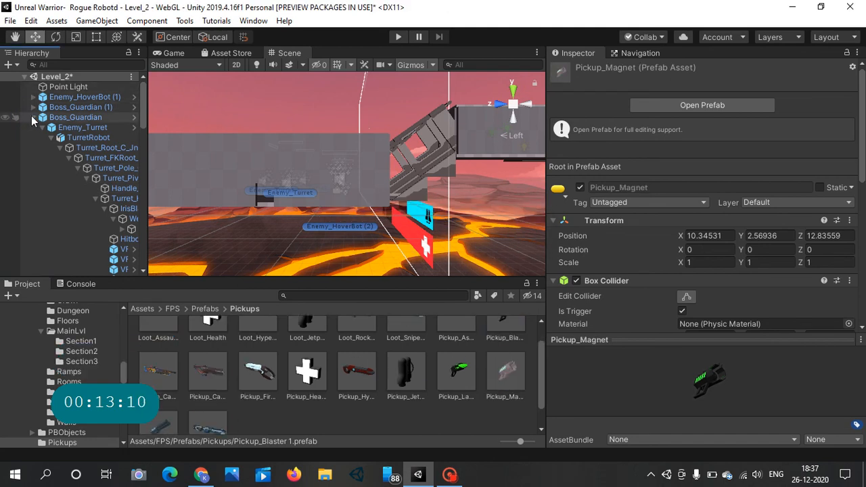
Step: Open the Pickup_Magnet prefab for editing
{"action": "scroll", "coordinate": [383, 378], "scroll_direction": "up", "scroll_amount": 1}
{"action": "scroll", "coordinate": [382, 377], "scroll_direction": "down", "scroll_amount": 1}
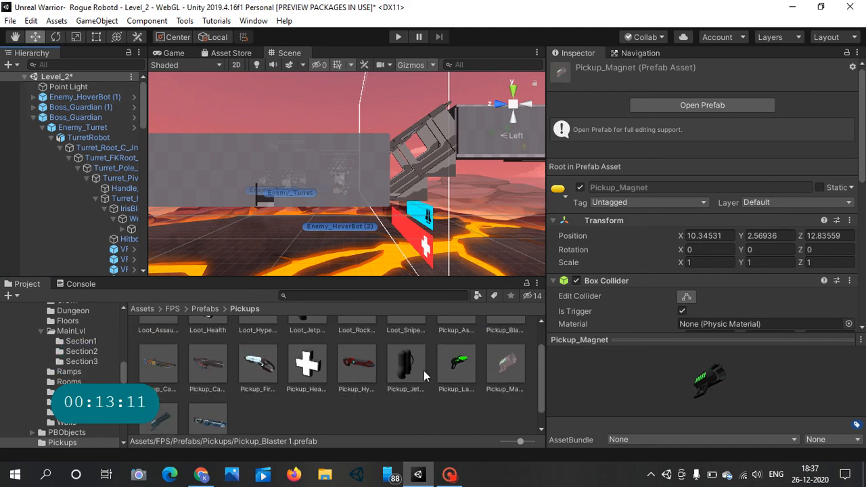
{"action": "double_click", "coordinate": [506, 366]}
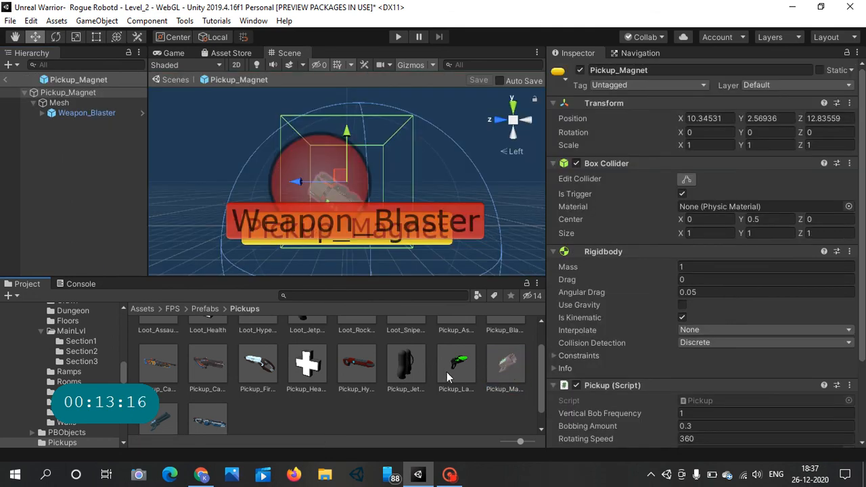
{"action": "scroll", "coordinate": [236, 366], "scroll_direction": "up", "scroll_amount": 1}
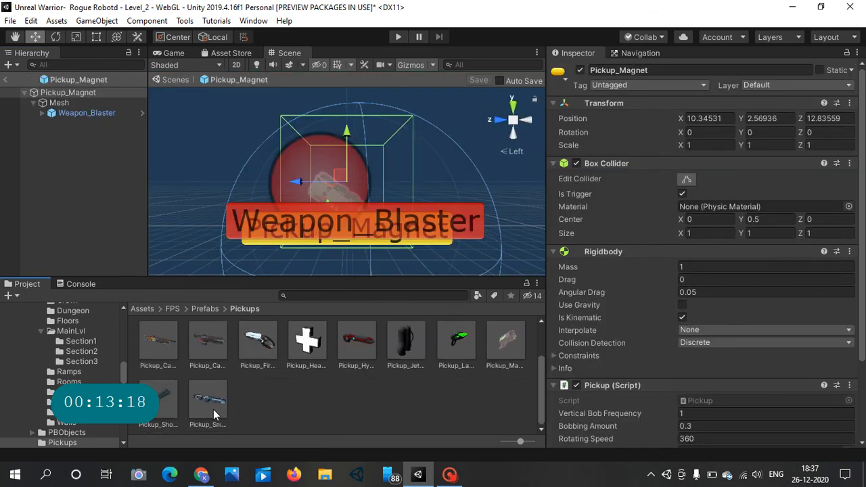
{"action": "scroll", "coordinate": [212, 328], "scroll_direction": "down", "scroll_amount": 1}
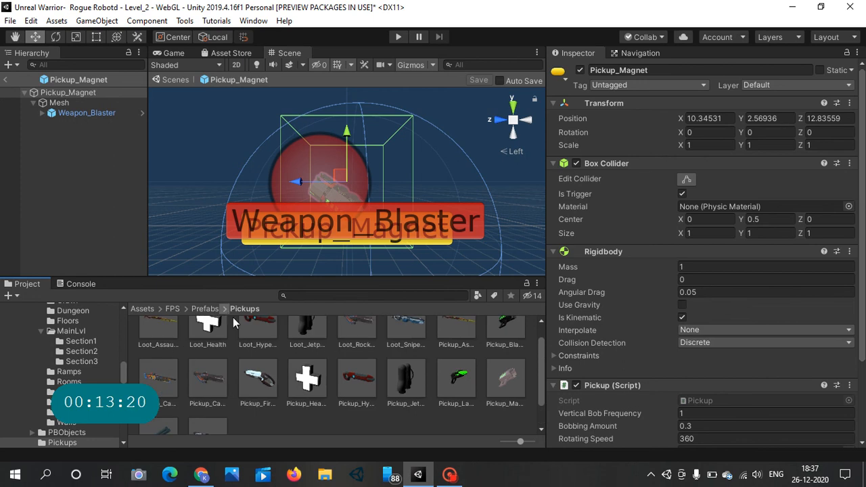
Step: Look up the magnetic wave weapon prefab's full name in the Prefabs/Weapons folder
{"action": "left_click", "coordinate": [222, 309]}
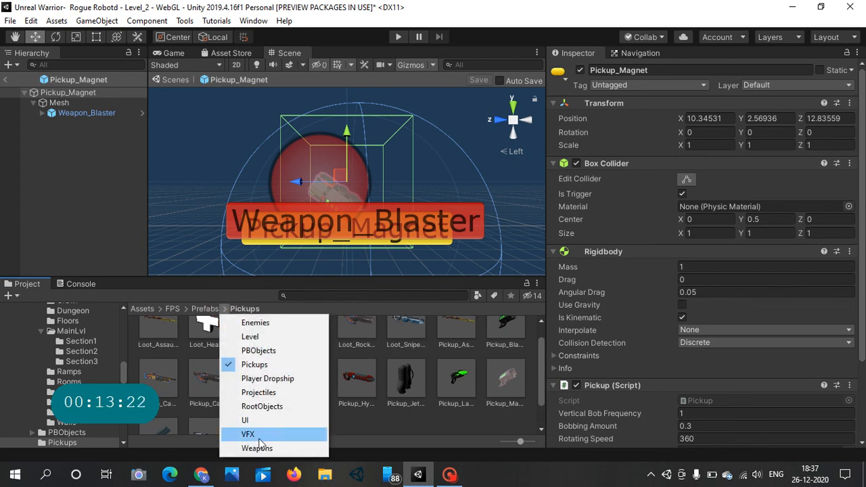
{"action": "left_click", "coordinate": [257, 448]}
{"action": "scroll", "coordinate": [248, 358], "scroll_direction": "down", "scroll_amount": 1}
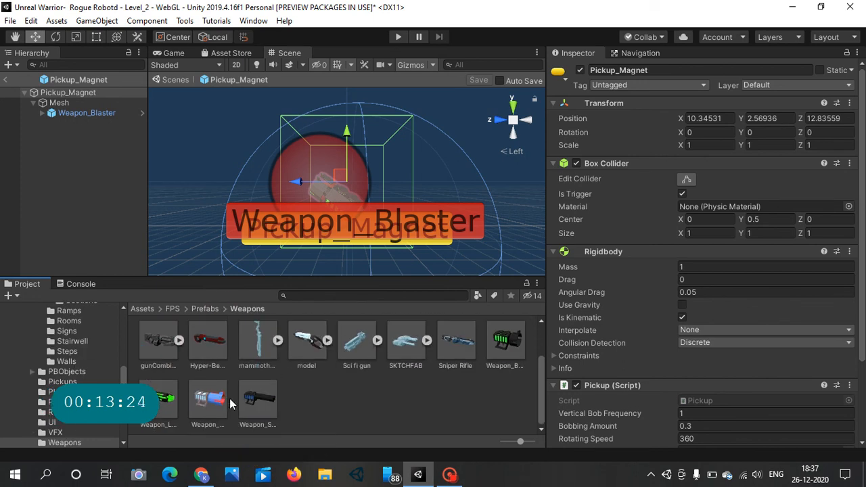
{"action": "left_click", "coordinate": [205, 395]}
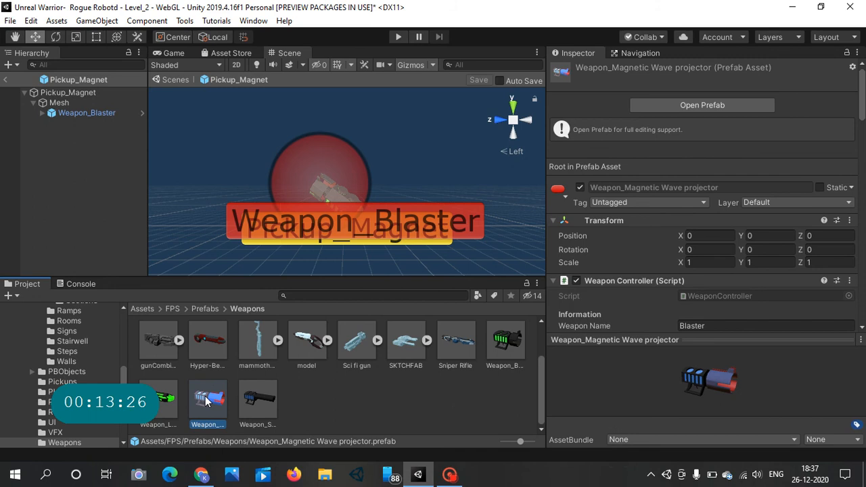
Step: Go back to the Pickups folder and close the Pickup_Magnet prefab to return to the level scene
{"action": "left_click", "coordinate": [205, 309]}
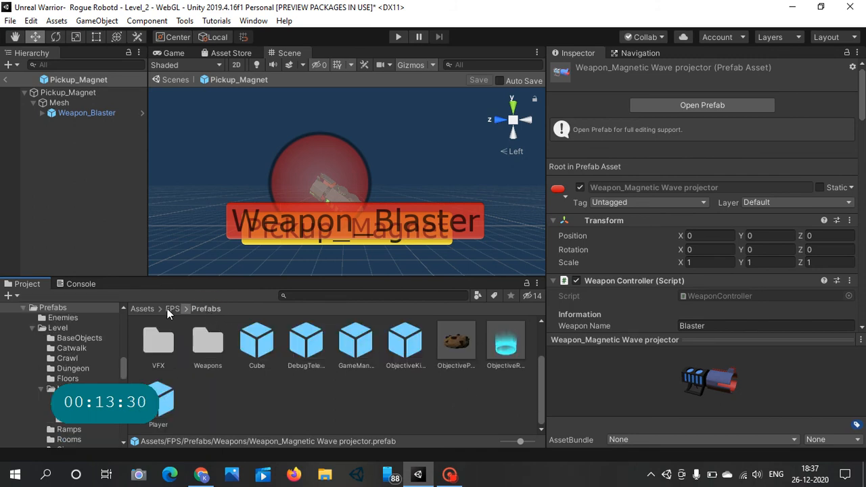
{"action": "scroll", "coordinate": [247, 362], "scroll_direction": "up", "scroll_amount": 2}
{"action": "left_click", "coordinate": [307, 352]}
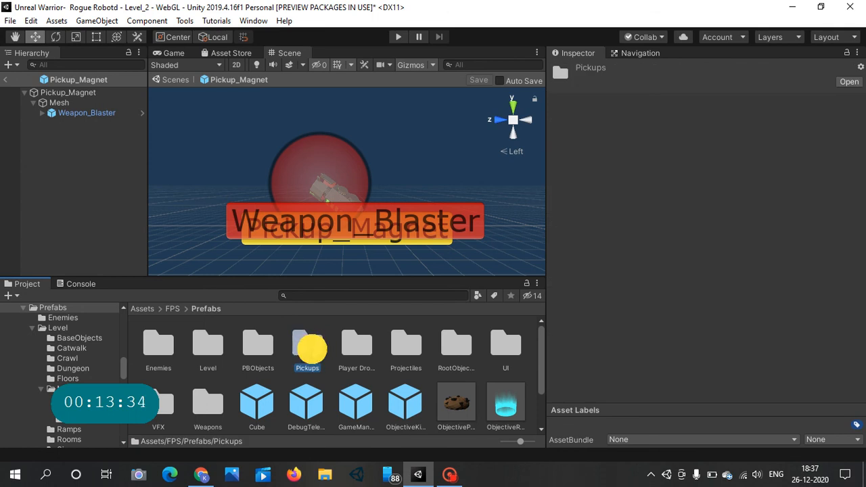
{"action": "double_click", "coordinate": [307, 348]}
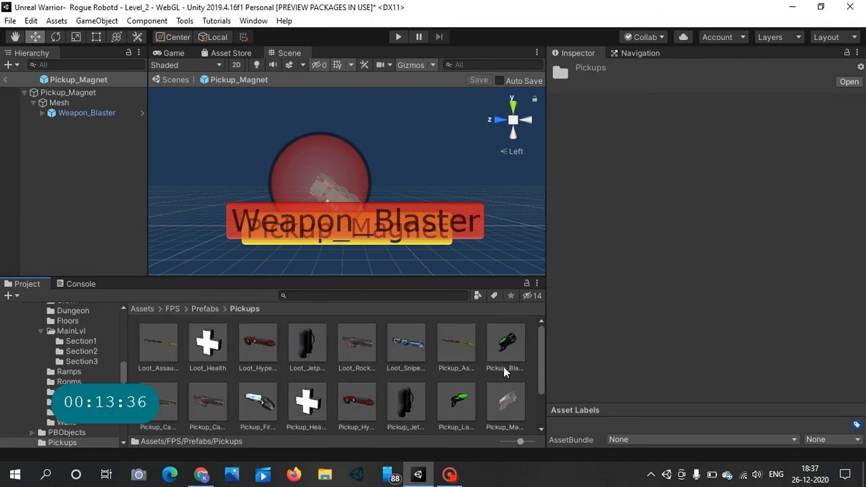
{"action": "scroll", "coordinate": [504, 372], "scroll_direction": "down", "scroll_amount": 2}
{"action": "double_click", "coordinate": [507, 346]}
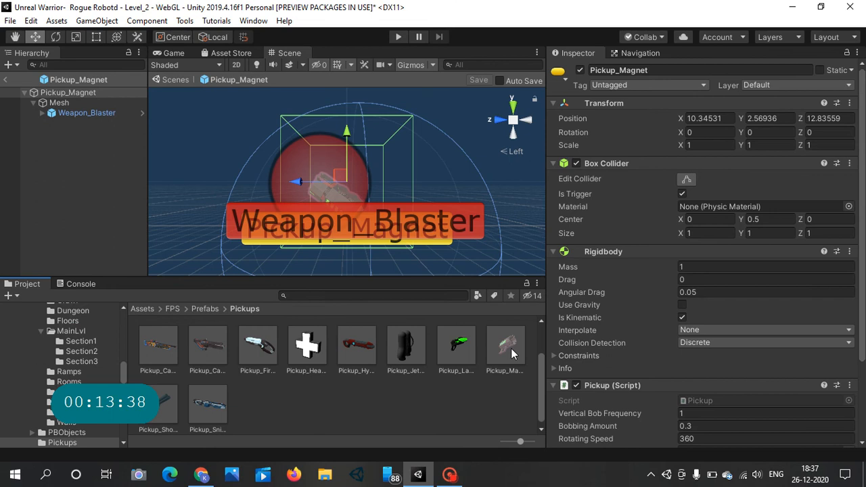
{"action": "left_click", "coordinate": [511, 347]}
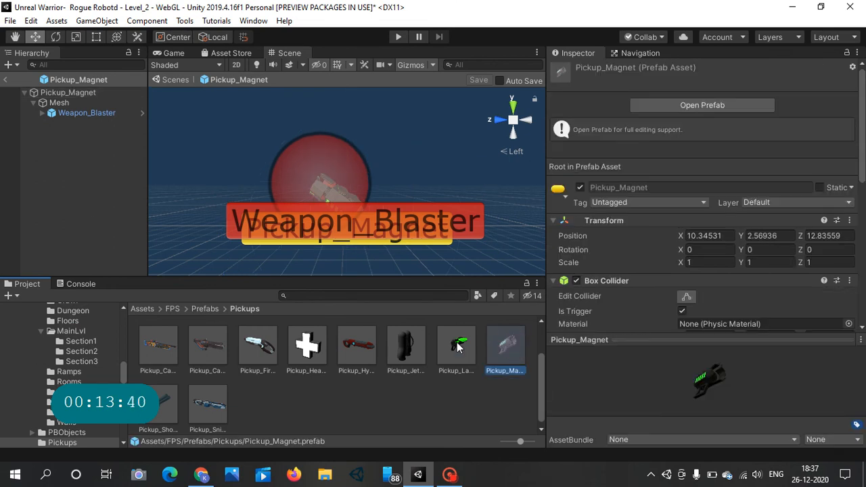
{"action": "left_click", "coordinate": [4, 80]}
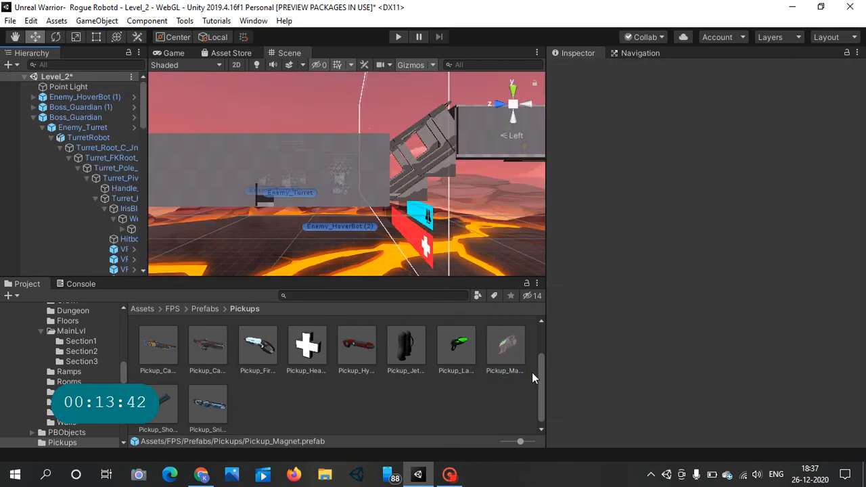
Step: Rename the Pickup_Magnet prefab as Pickup_Magnetic Wave projector
{"action": "left_click", "coordinate": [506, 349]}
{"action": "key", "text": "F2"}
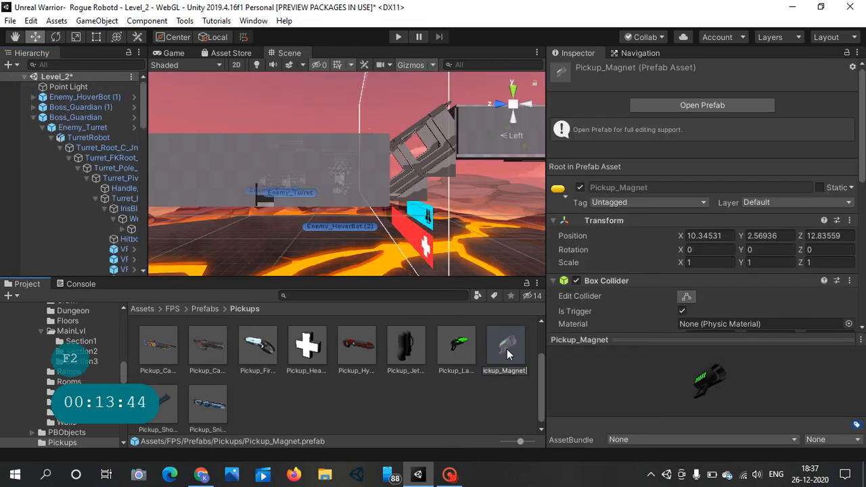
{"action": "key", "text": "Right"}
{"action": "type", "text": "ic"}
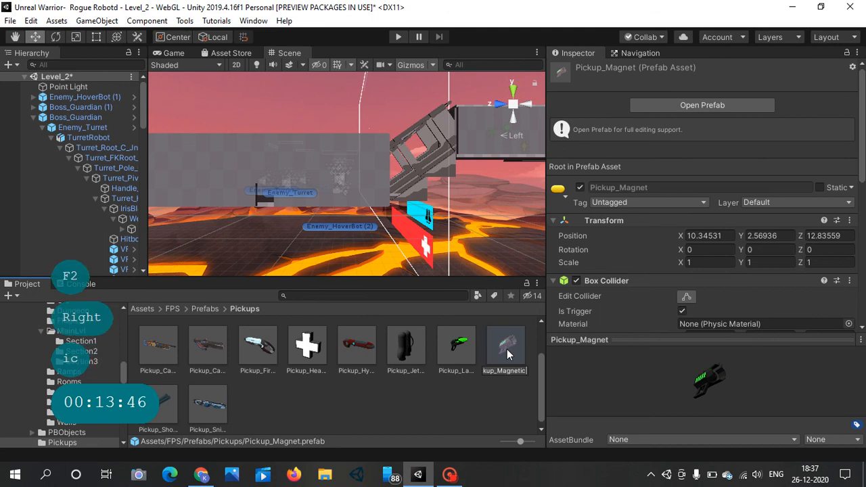
{"action": "type", "text": " Wave"}
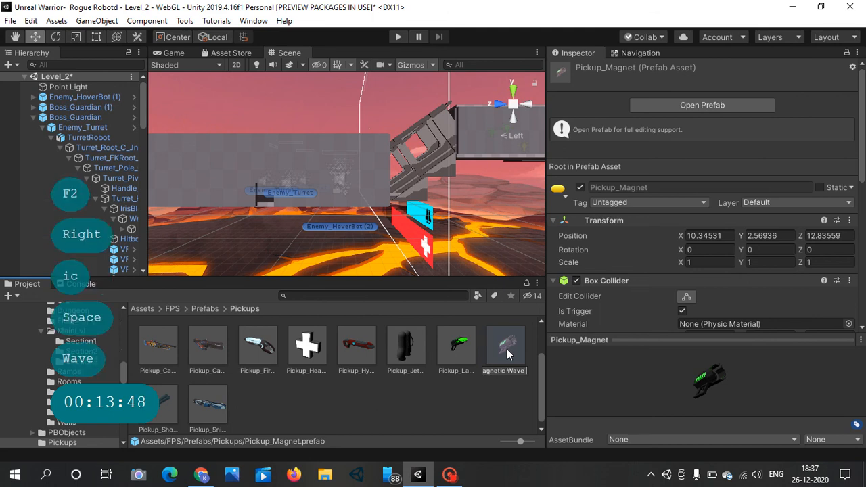
{"action": "type", "text": " proj"}
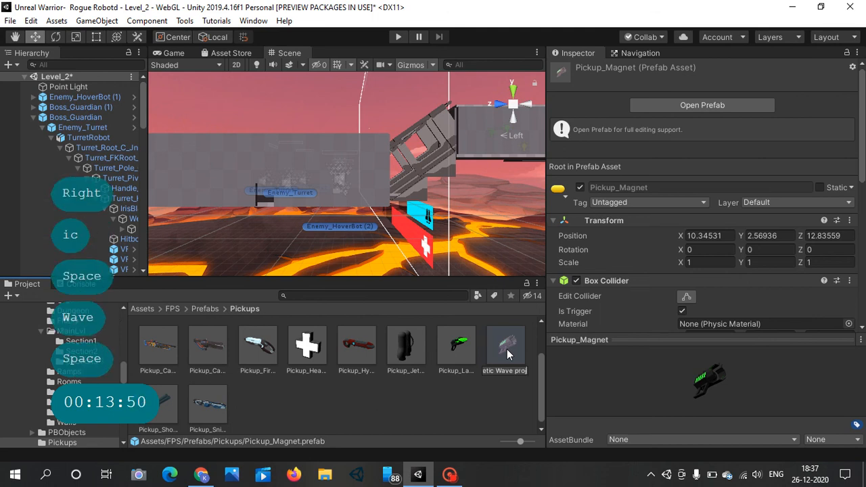
{"action": "type", "text": "ector"}
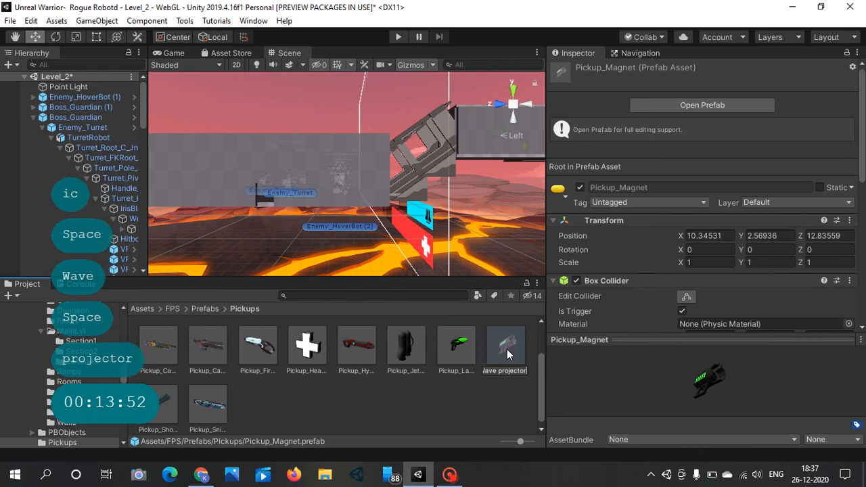
{"action": "key", "text": "Return"}
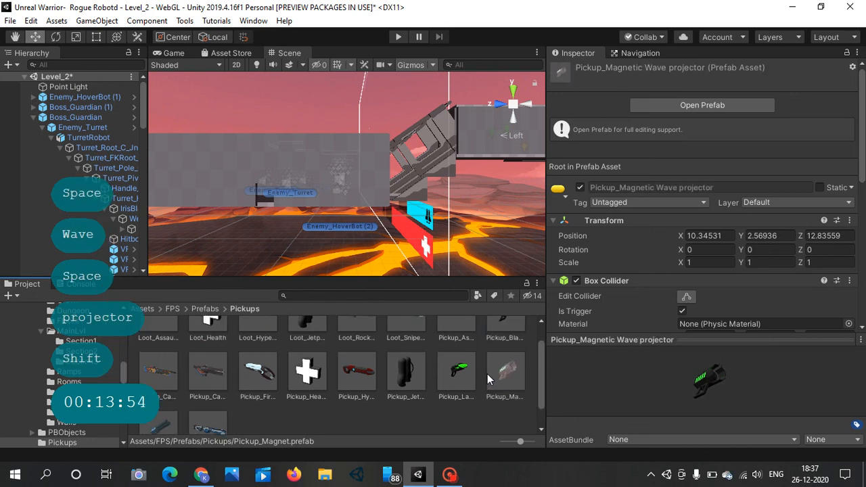
Step: In the Pickup_Magnetic Wave projector prefab, replace Weapon_Blaster under Mesh with the Weapon_Magnetic Wave projector prefab from the Weapons folder
{"action": "double_click", "coordinate": [487, 374]}
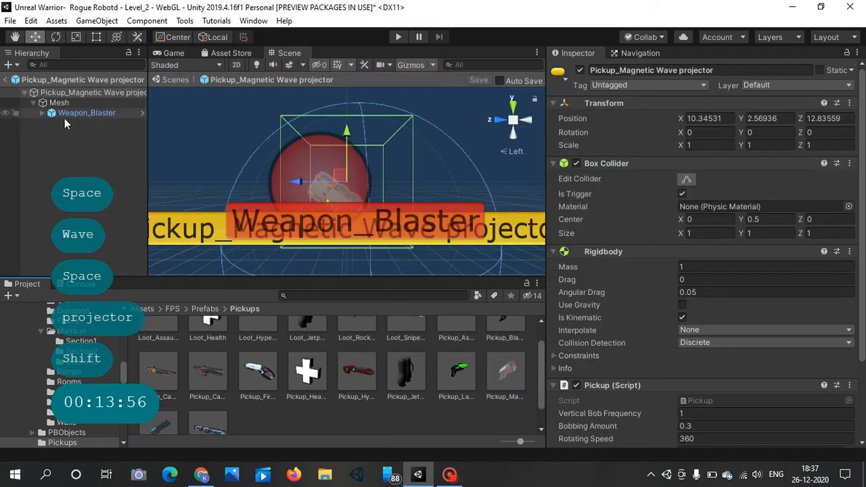
{"action": "left_click", "coordinate": [98, 113]}
{"action": "key", "text": "Return"}
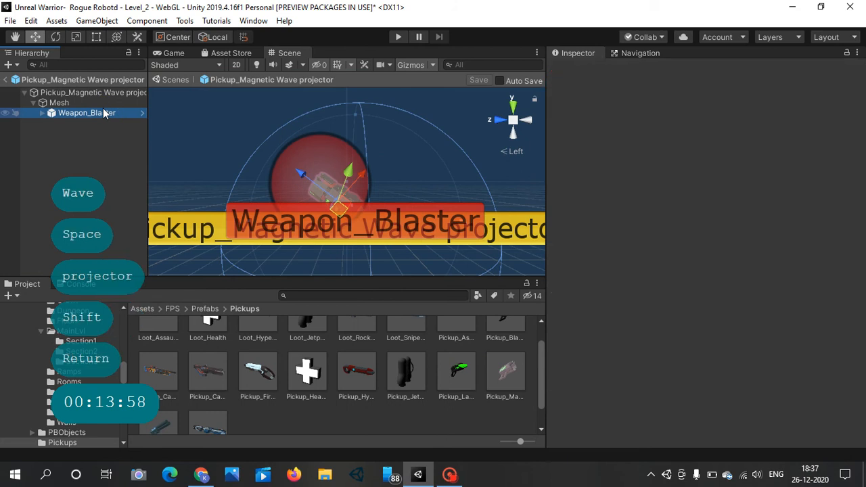
{"action": "key", "text": "Delete"}
{"action": "scroll", "coordinate": [228, 338], "scroll_direction": "down", "scroll_amount": 2}
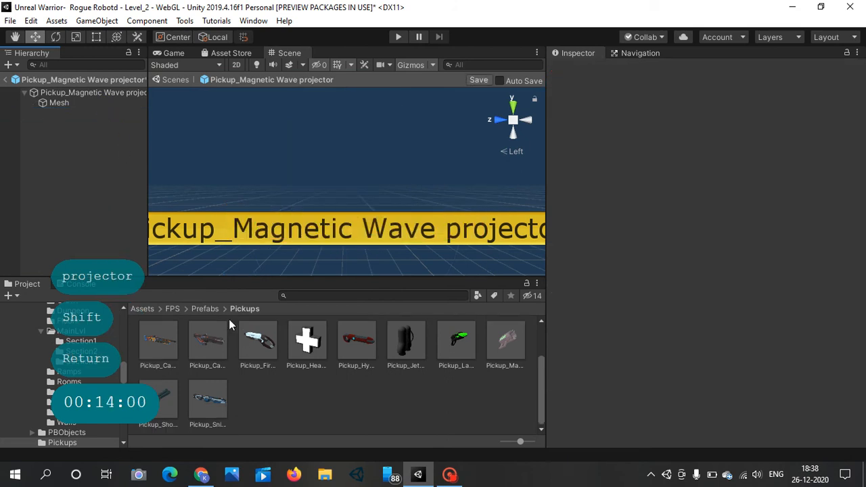
{"action": "left_click", "coordinate": [224, 309]}
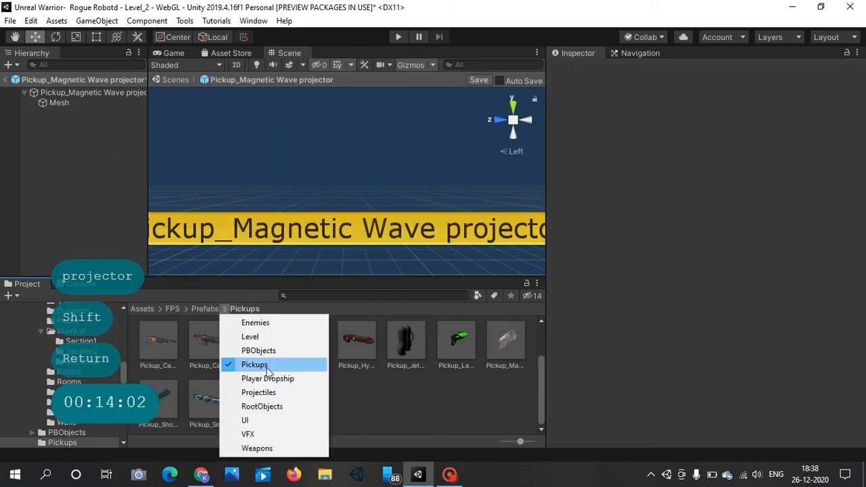
{"action": "left_click", "coordinate": [257, 447]}
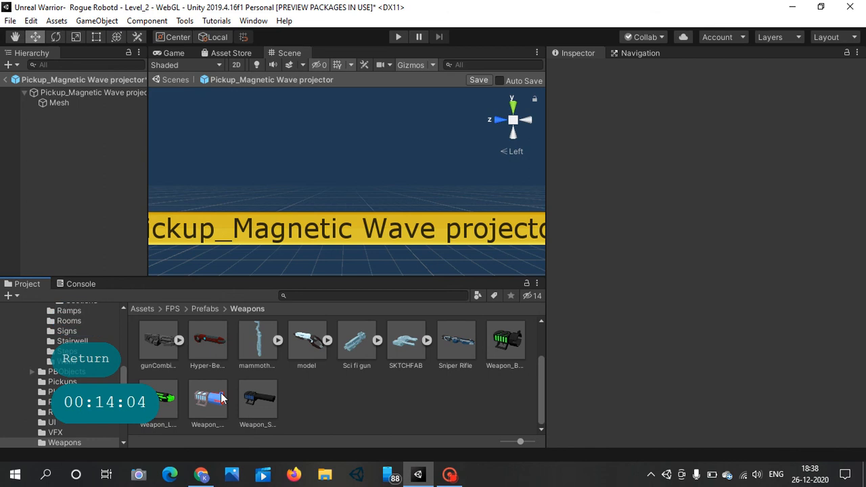
{"action": "left_click_drag", "start_coordinate": [208, 400], "coordinate": [68, 104]}
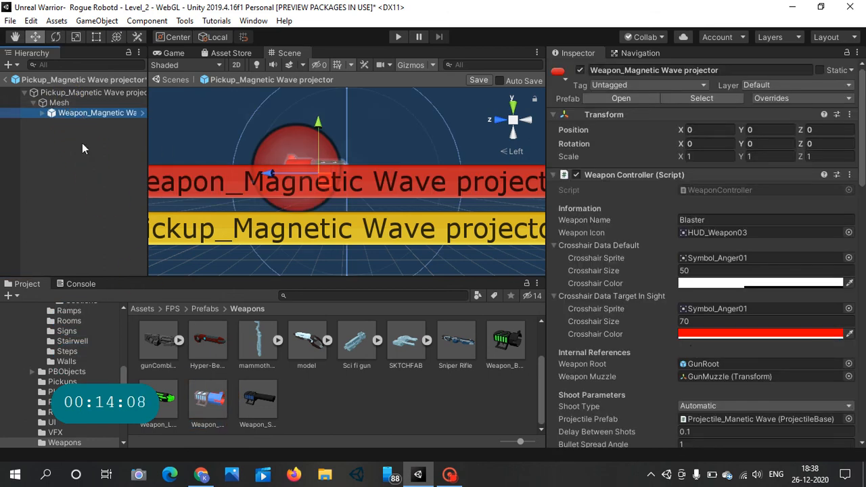
Step: Assign Weapon_Magnetic Wave projector as the Weapon Prefab on the pickup's root object, then save the prefab and return to the level scene
{"action": "left_click", "coordinate": [80, 93]}
{"action": "scroll", "coordinate": [741, 329], "scroll_direction": "down", "scroll_amount": 3}
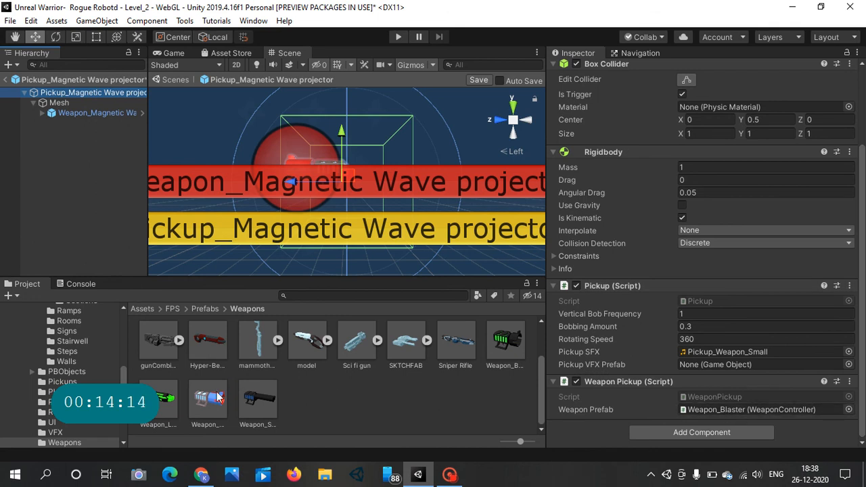
{"action": "left_click_drag", "start_coordinate": [214, 398], "coordinate": [696, 413]}
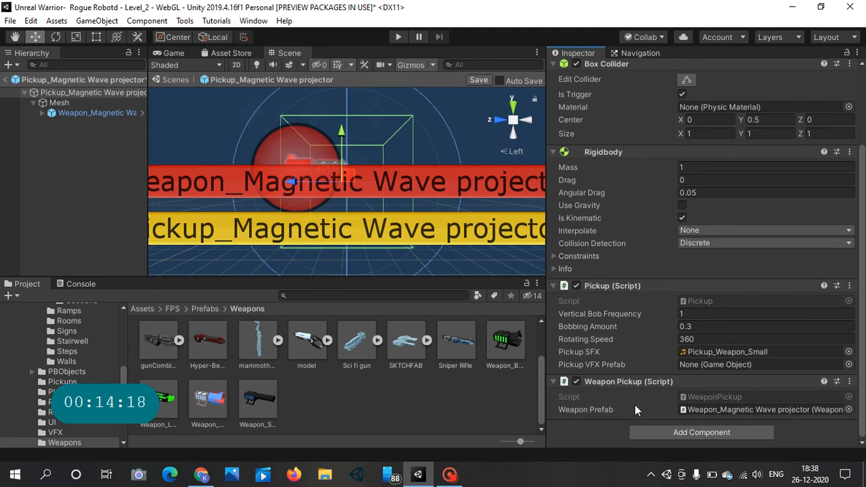
{"action": "left_click", "coordinate": [3, 81]}
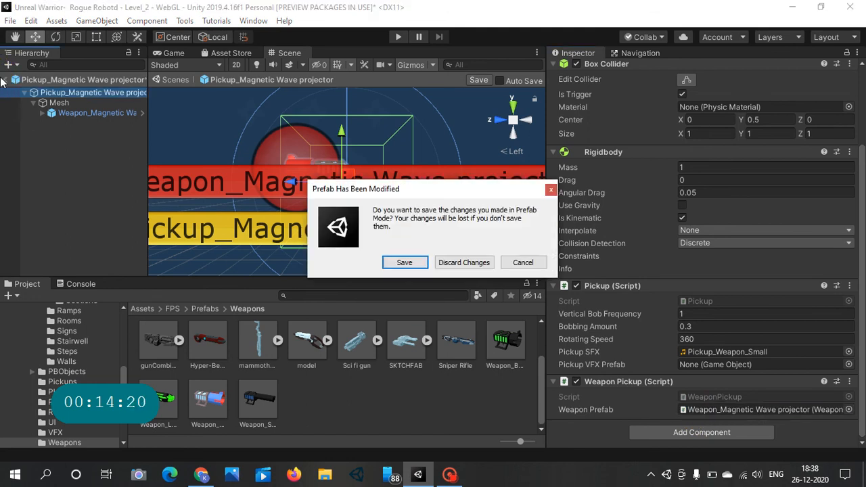
{"action": "left_click", "coordinate": [399, 261]}
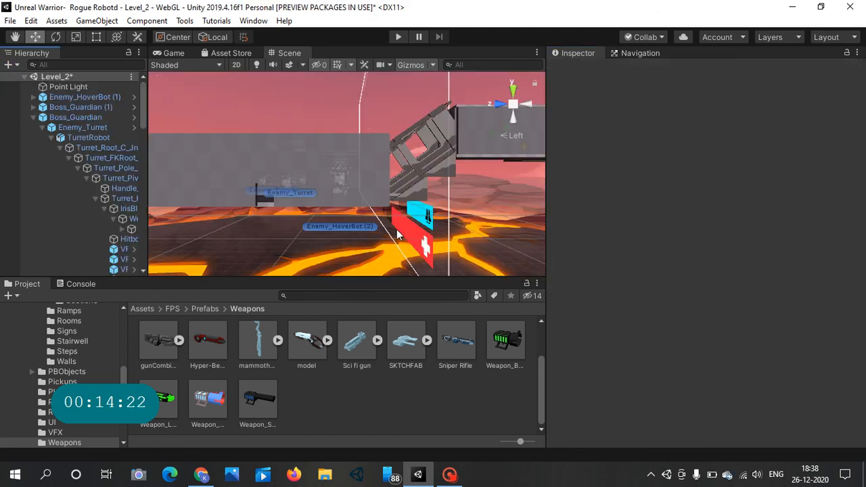
Step: Move the Player inside the level's room to about Y 72.23 and Z -1.35
{"action": "left_click", "coordinate": [17, 35]}
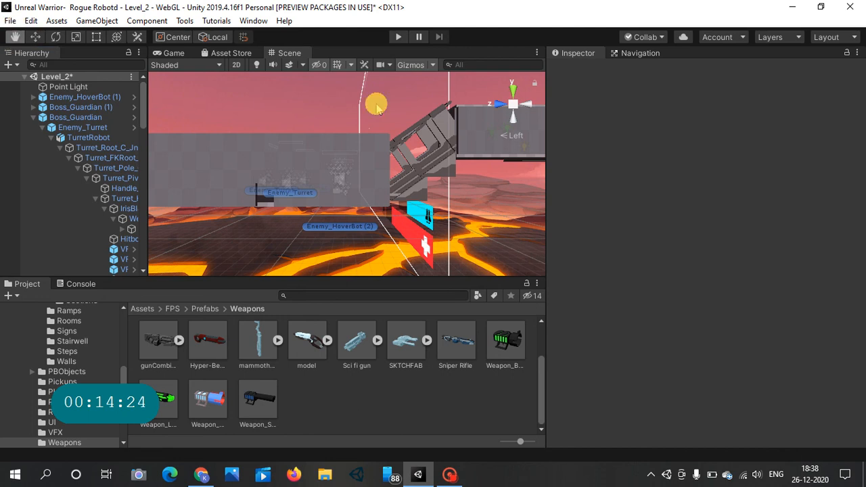
{"action": "left_click_drag", "start_coordinate": [432, 128], "coordinate": [238, 149]}
{"action": "scroll", "coordinate": [375, 179], "scroll_direction": "up", "scroll_amount": 2}
{"action": "scroll", "coordinate": [359, 186], "scroll_direction": "up", "scroll_amount": 6}
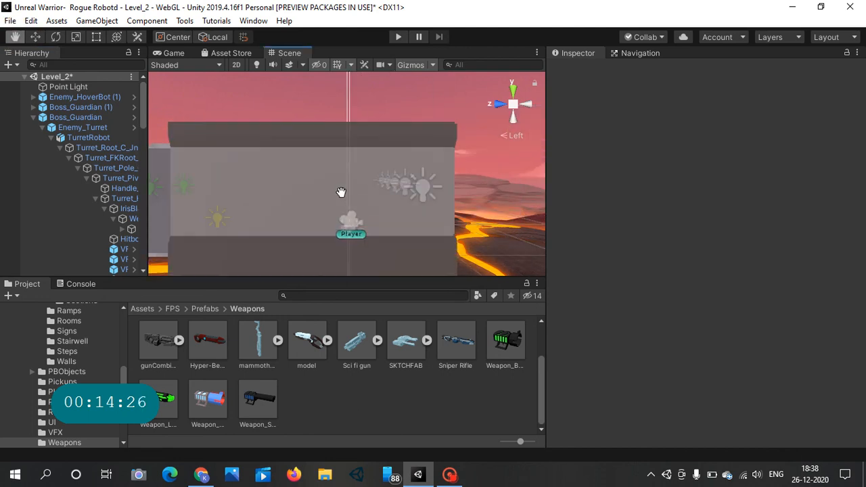
{"action": "left_click_drag", "start_coordinate": [338, 193], "coordinate": [340, 143]}
{"action": "left_click", "coordinate": [35, 36]}
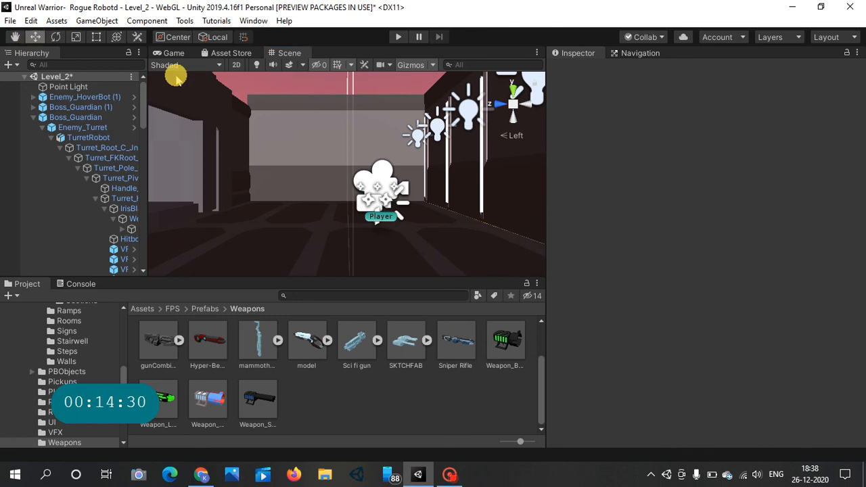
{"action": "left_click", "coordinate": [390, 195]}
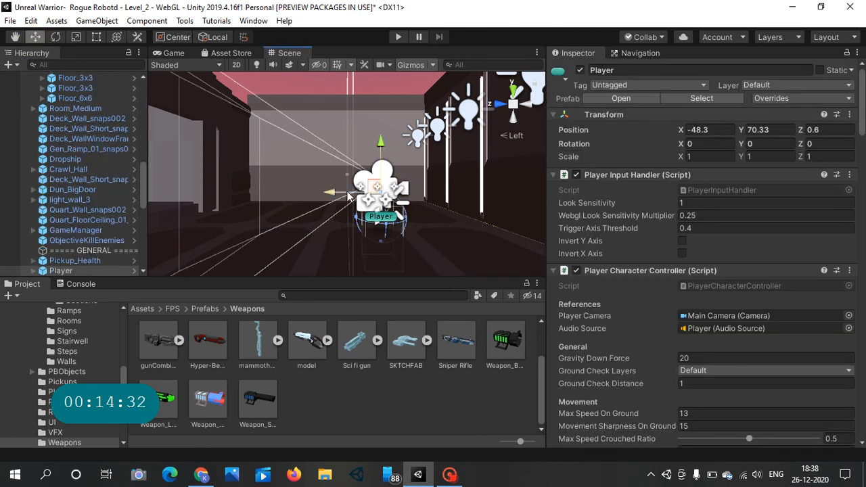
{"action": "left_click_drag", "start_coordinate": [347, 195], "coordinate": [394, 195]}
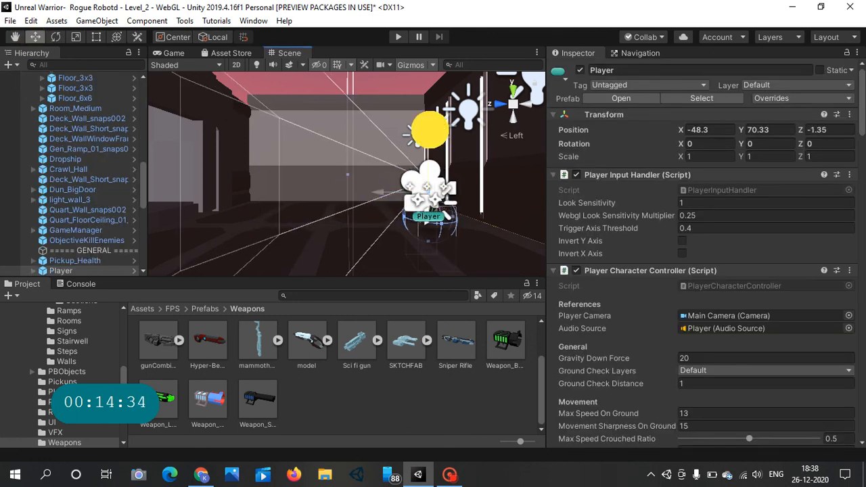
{"action": "left_click_drag", "start_coordinate": [429, 130], "coordinate": [429, 83]}
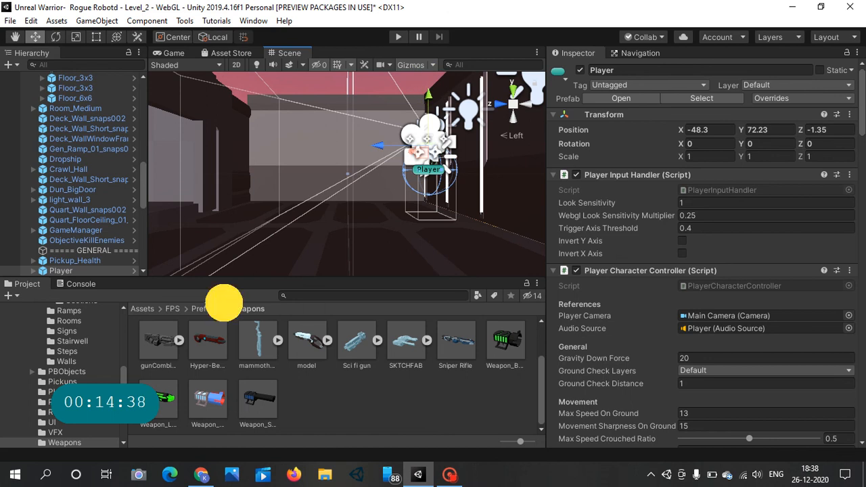
Step: Place the Pickup_Sniper Rifle, Pickup_Hyper-Beam Projector and Pickup_Carbine prefabs from the Pickups folder in a row on the floor near the Player
{"action": "left_click", "coordinate": [224, 308]}
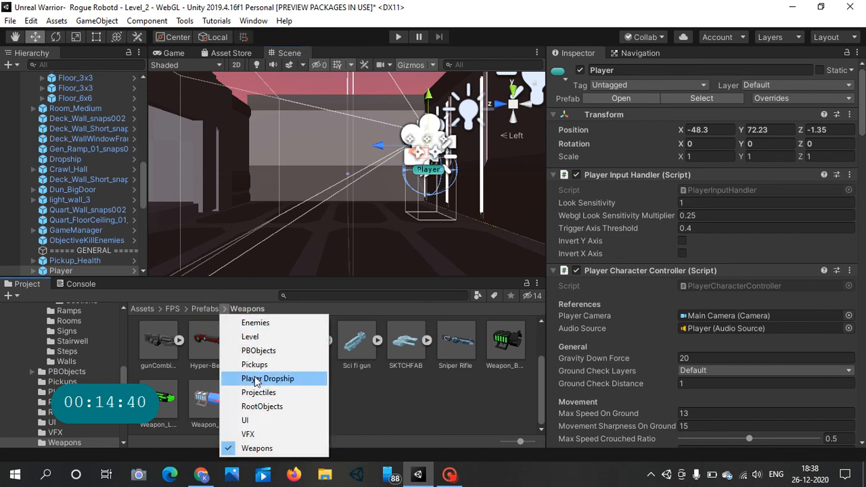
{"action": "left_click", "coordinate": [257, 365]}
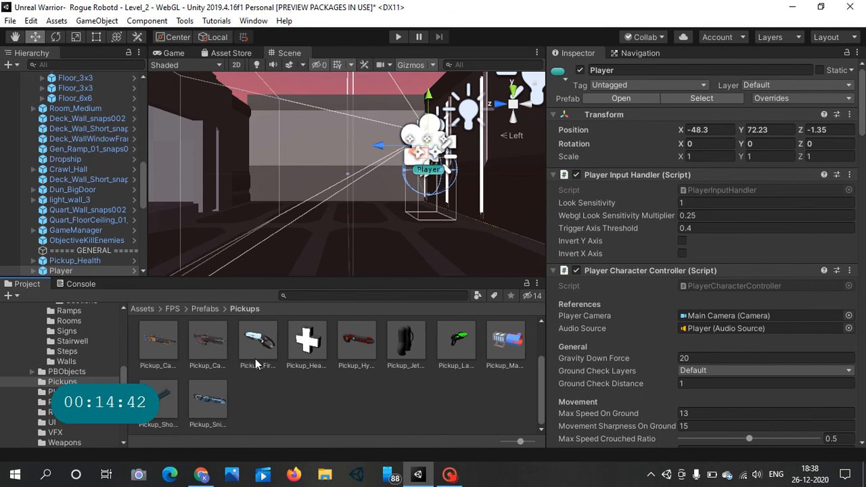
{"action": "left_click_drag", "start_coordinate": [203, 408], "coordinate": [310, 210]}
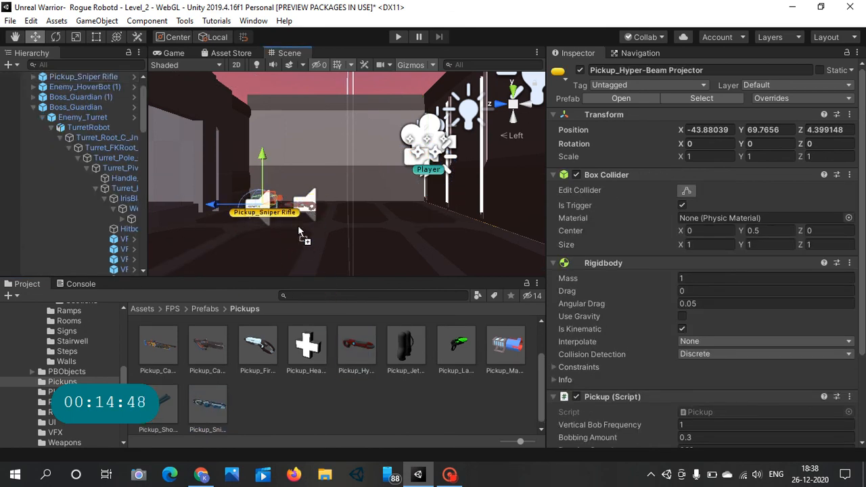
{"action": "left_click", "coordinate": [257, 350]}
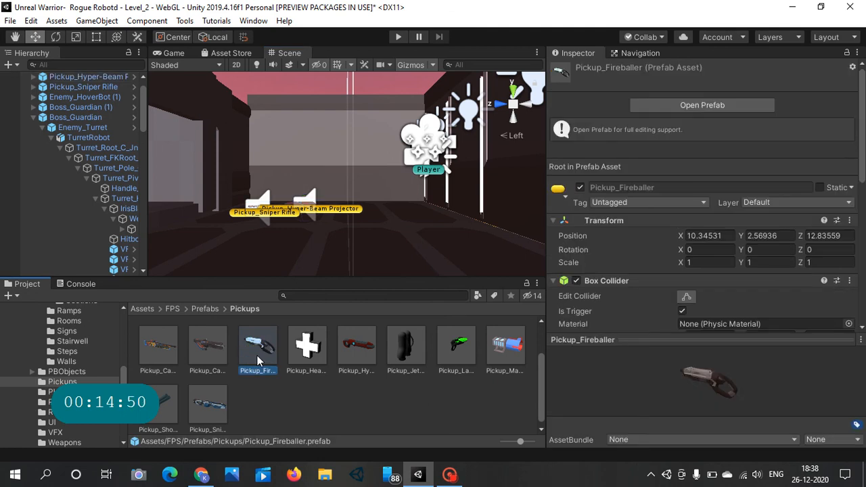
{"action": "left_click", "coordinate": [203, 355]}
{"action": "left_click_drag", "start_coordinate": [203, 357], "coordinate": [348, 216]}
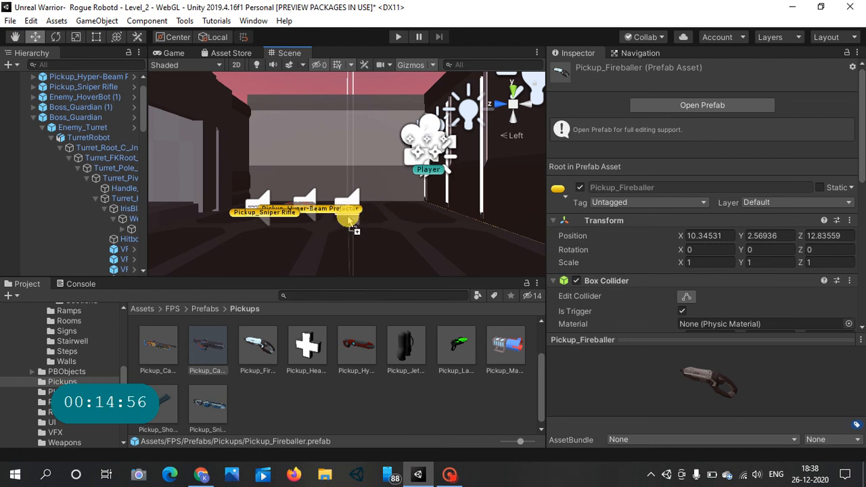
Step: Add the Pickup_Launcher and Pickup_Shotgun prefabs to the floor beside the other weapon pickups near the Player
{"action": "scroll", "coordinate": [310, 383], "scroll_direction": "up", "scroll_amount": 2}
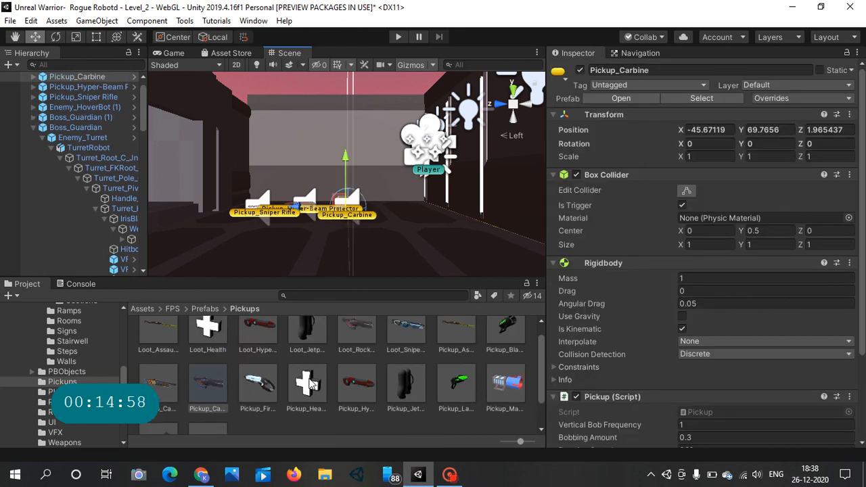
{"action": "scroll", "coordinate": [278, 365], "scroll_direction": "up", "scroll_amount": 1}
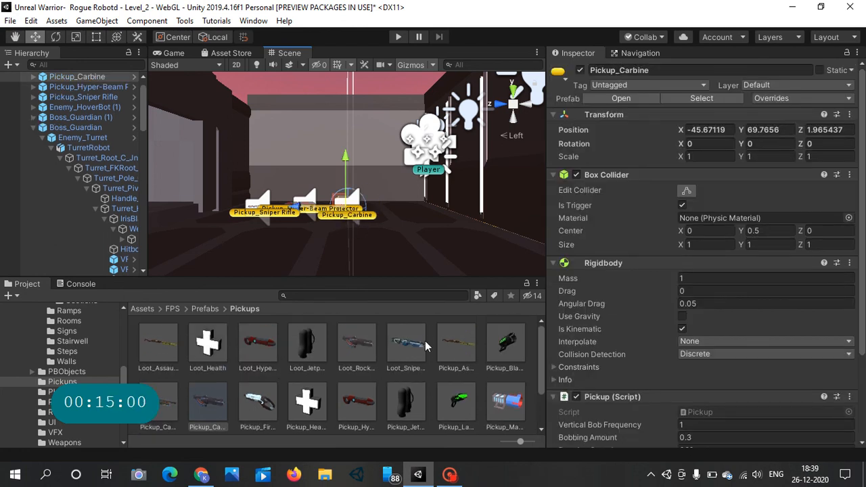
{"action": "left_click", "coordinate": [451, 346]}
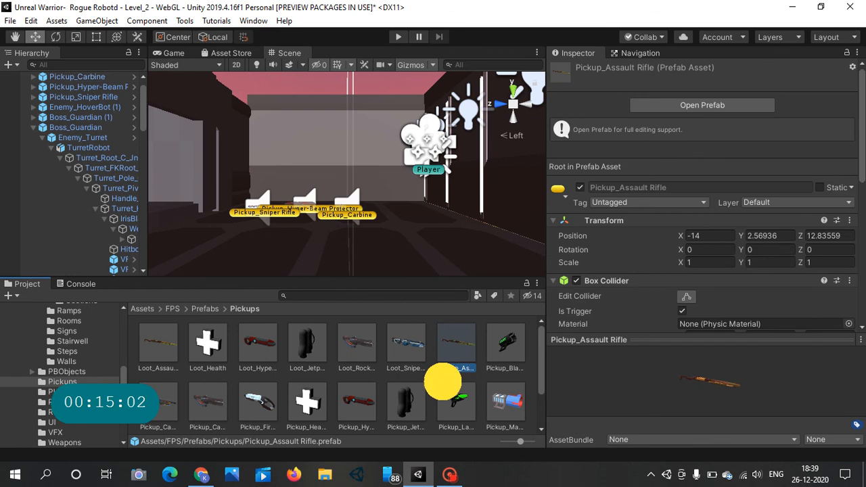
{"action": "left_click", "coordinate": [442, 382]}
{"action": "left_click", "coordinate": [432, 371]}
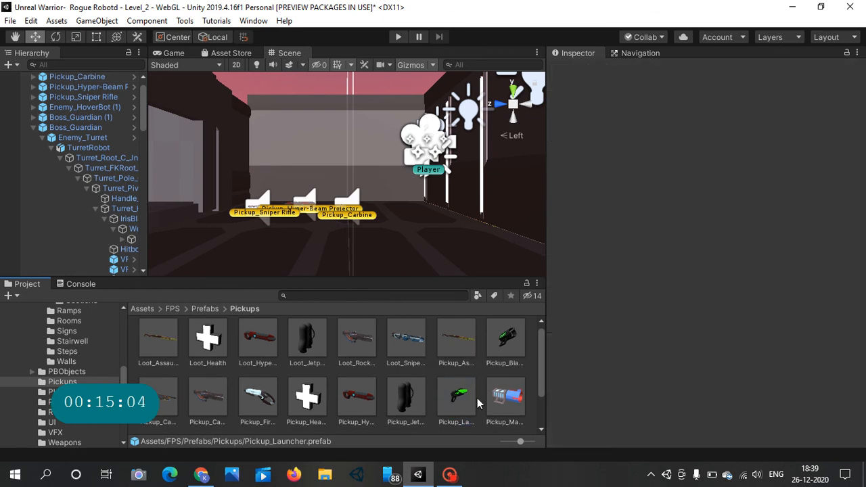
{"action": "scroll", "coordinate": [476, 399], "scroll_direction": "down", "scroll_amount": 1}
{"action": "left_click_drag", "start_coordinate": [461, 363], "coordinate": [408, 209]}
{"action": "left_click_drag", "start_coordinate": [155, 415], "coordinate": [371, 249]}
Step: Place the Pickup_SniperRifle prefab from Assets/AddOns/MgFPS_SniperRifle on the floor among the other weapon pickups
{"action": "left_click", "coordinate": [210, 309]}
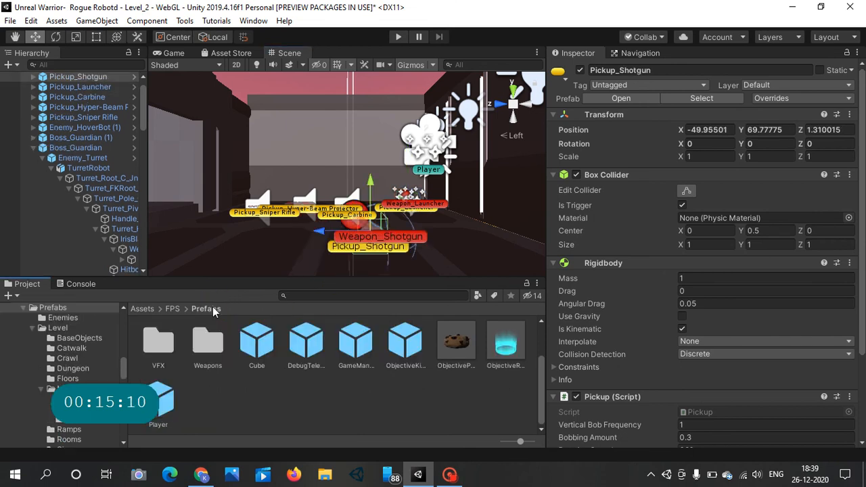
{"action": "left_click", "coordinate": [171, 309]}
{"action": "left_click", "coordinate": [151, 308]}
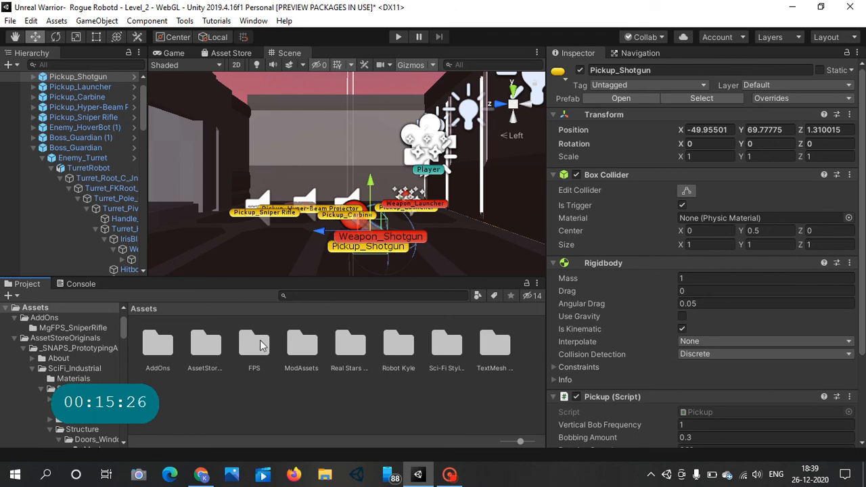
{"action": "double_click", "coordinate": [165, 366]}
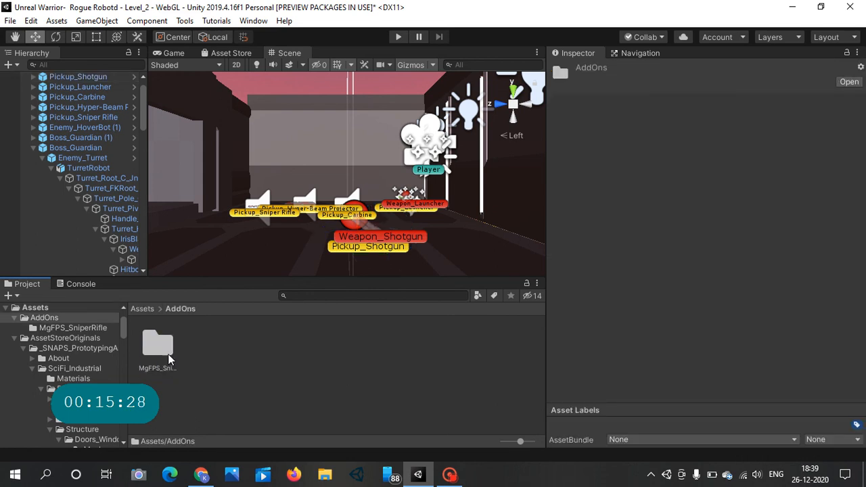
{"action": "double_click", "coordinate": [154, 349]}
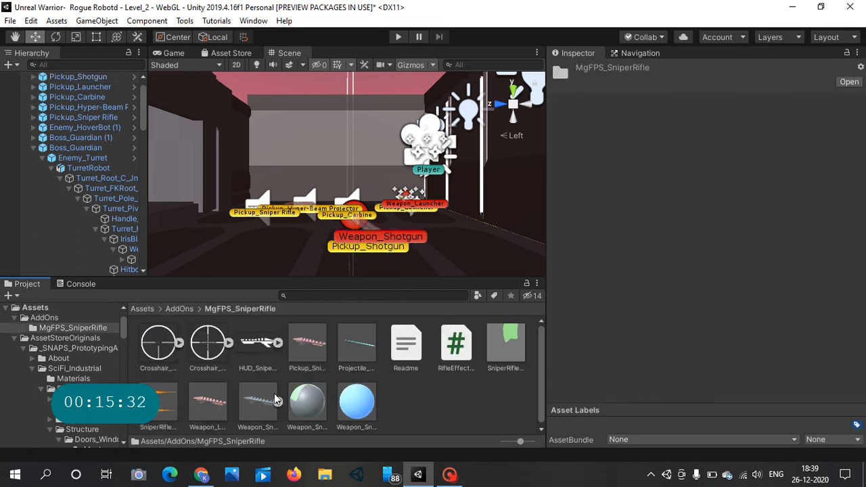
{"action": "left_click_drag", "start_coordinate": [315, 352], "coordinate": [297, 225]}
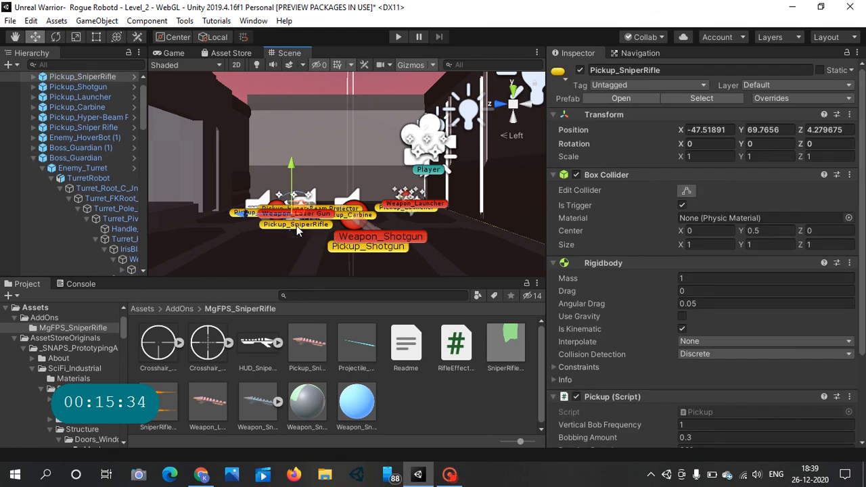
Step: Play-test the level and walk the player over the weapon pickups on the floor to collect them
{"action": "left_click", "coordinate": [398, 38]}
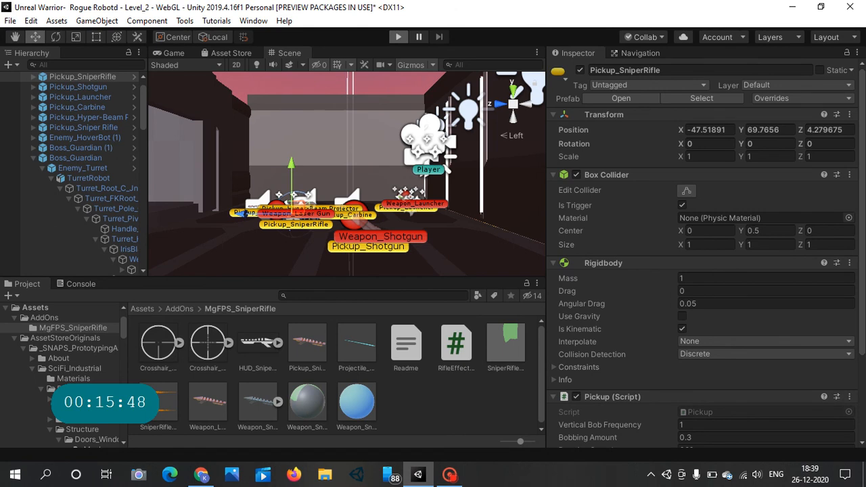
{"action": "key", "text": "ctrl+p"}
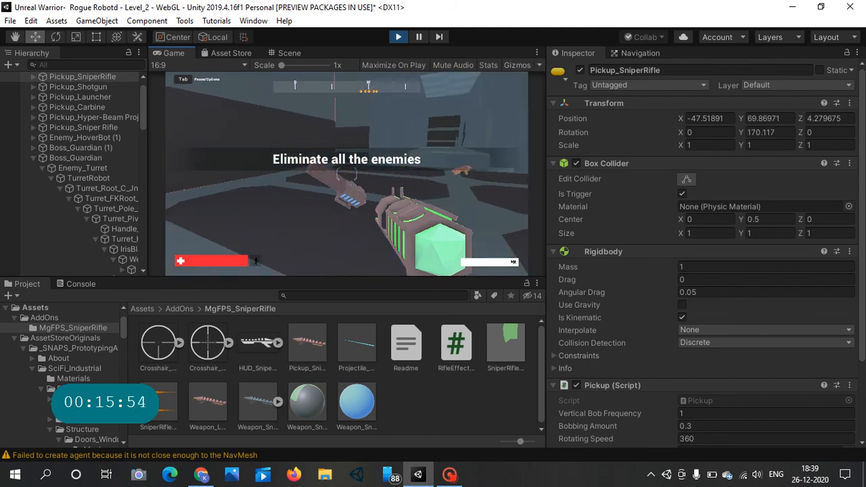
{"action": "key", "text": "w"}
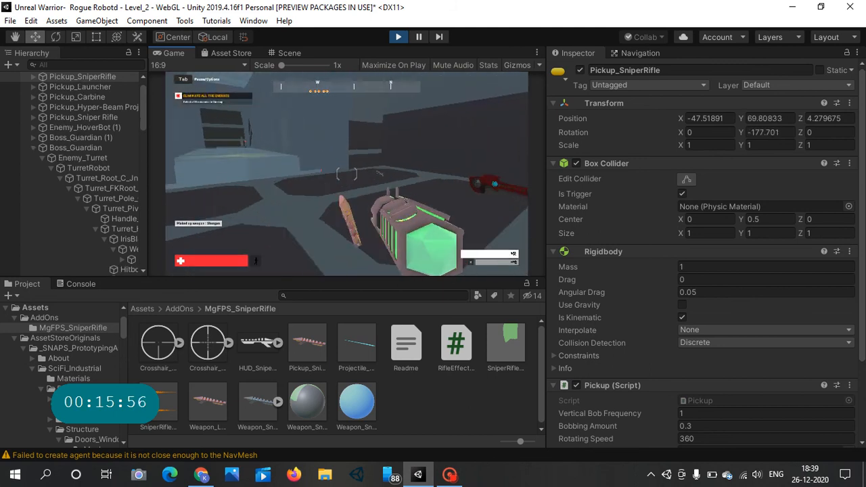
{"action": "key", "text": "w"}
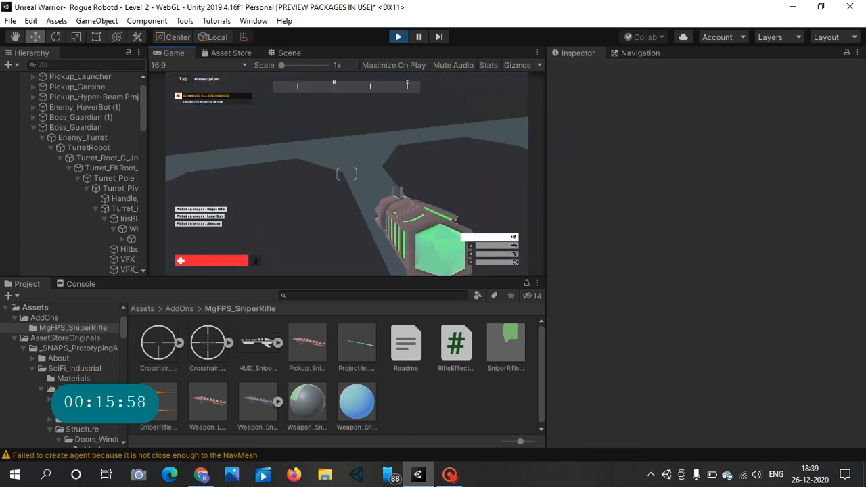
{"action": "key", "text": "w"}
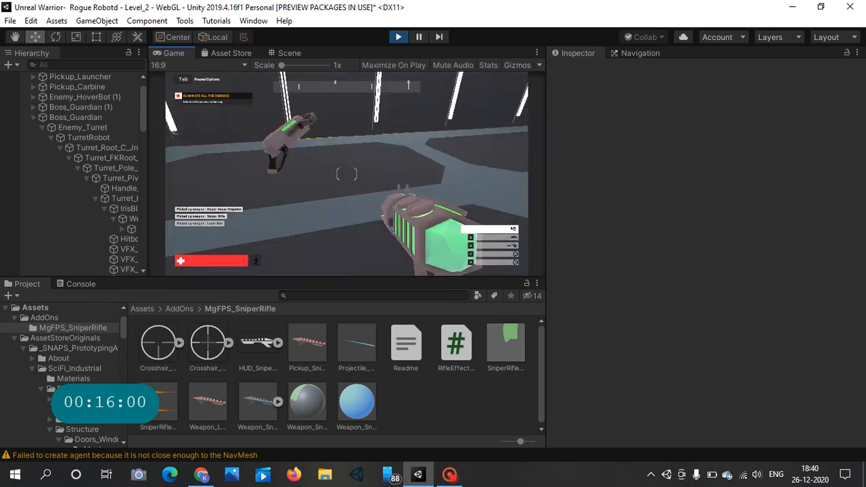
{"action": "key", "text": "w"}
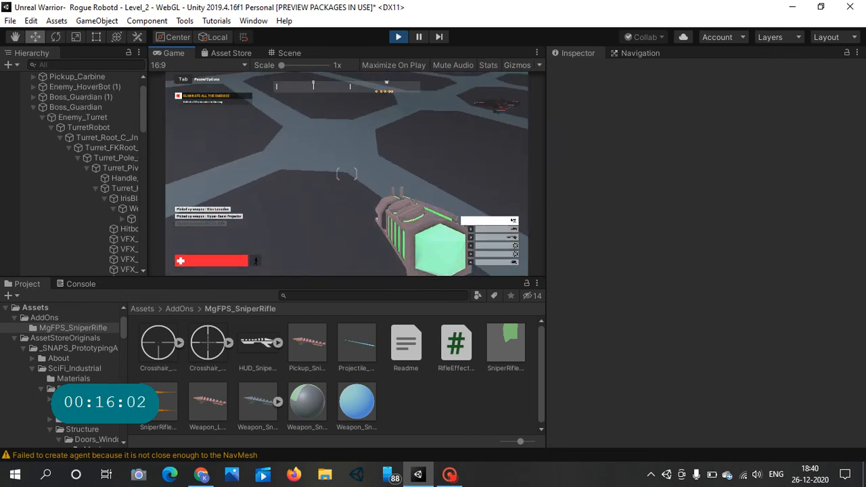
{"action": "key", "text": "w"}
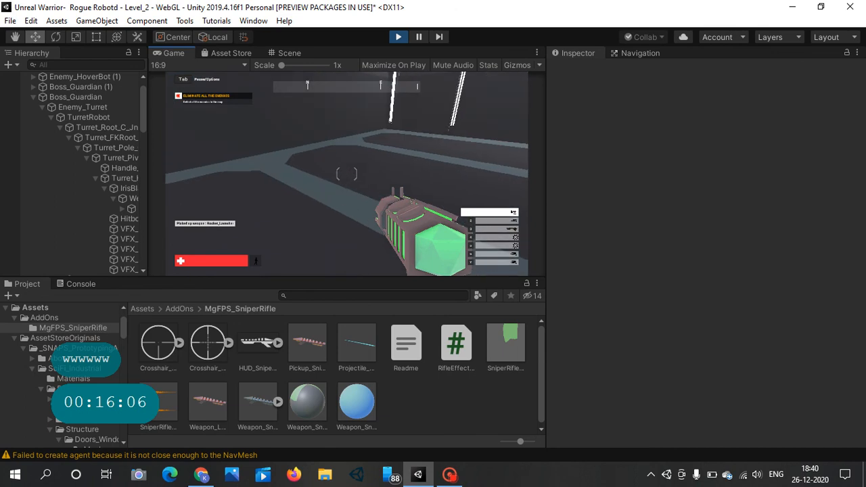
{"action": "key", "text": "w"}
{"action": "key", "text": "w"}
{"action": "key", "text": "w"}
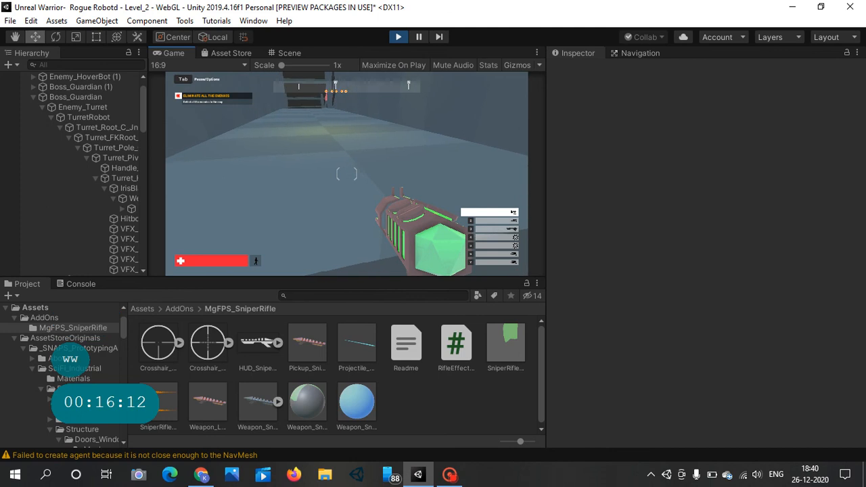
Step: Cycle through the collected weapons in the running game, and exit play mode
{"action": "scroll", "coordinate": [346, 174], "scroll_direction": "down", "scroll_amount": 1}
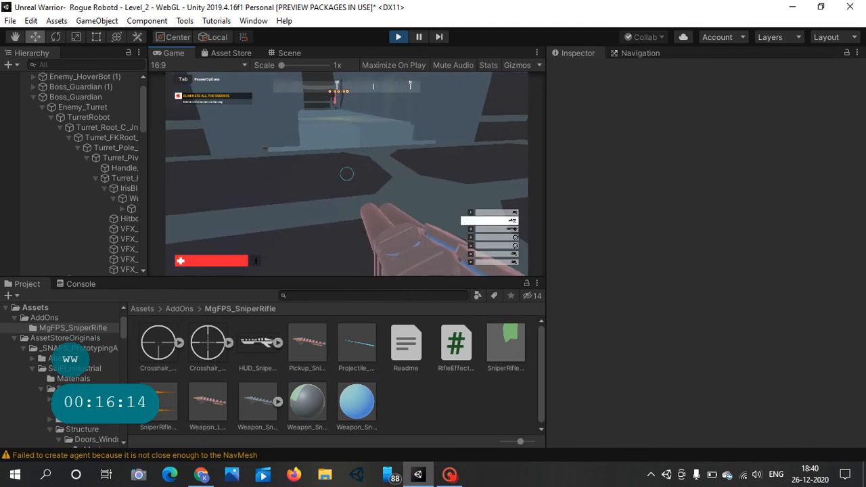
{"action": "scroll", "coordinate": [346, 174], "scroll_direction": "down", "scroll_amount": 2}
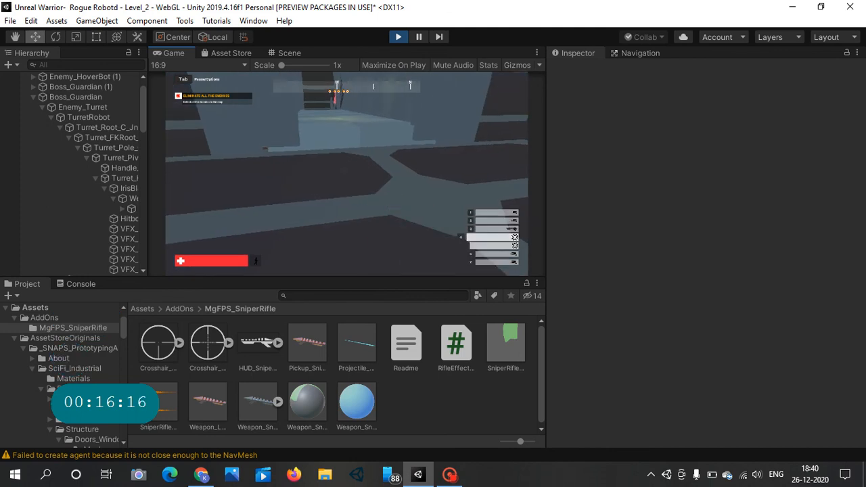
{"action": "scroll", "coordinate": [346, 174], "scroll_direction": "down", "scroll_amount": 1}
{"action": "scroll", "coordinate": [347, 173], "scroll_direction": "down", "scroll_amount": 1}
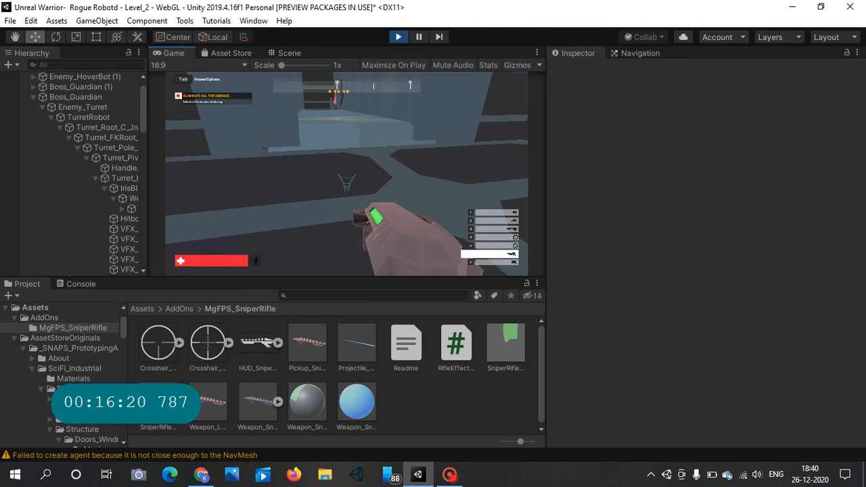
{"action": "key", "text": "Escape"}
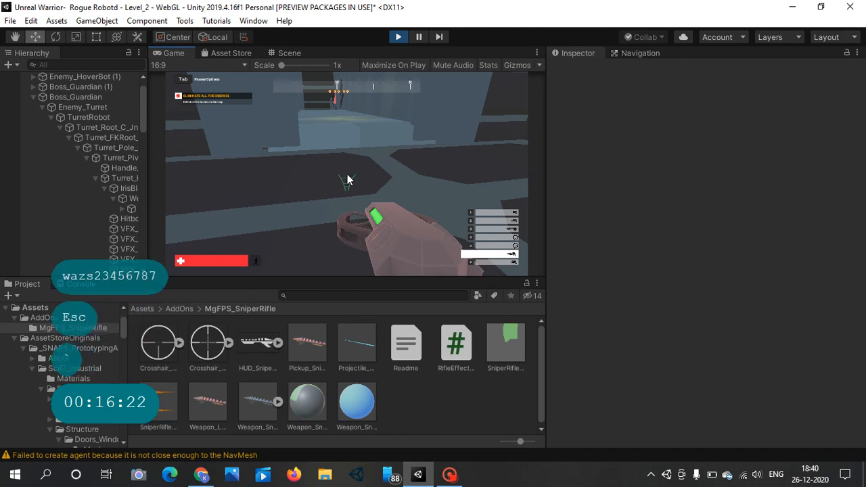
{"action": "left_click", "coordinate": [397, 34]}
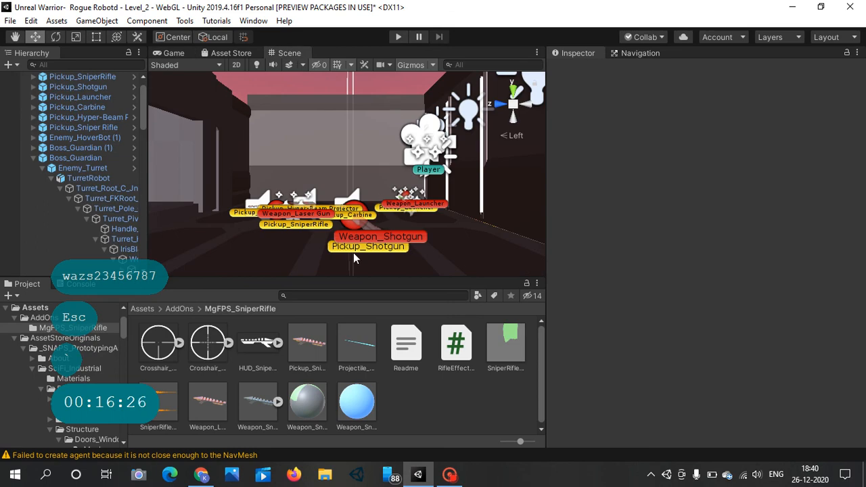
Step: Examine the weapon pickups laid out near the Player in the scene
{"action": "scroll", "coordinate": [353, 252], "scroll_direction": "up", "scroll_amount": 3}
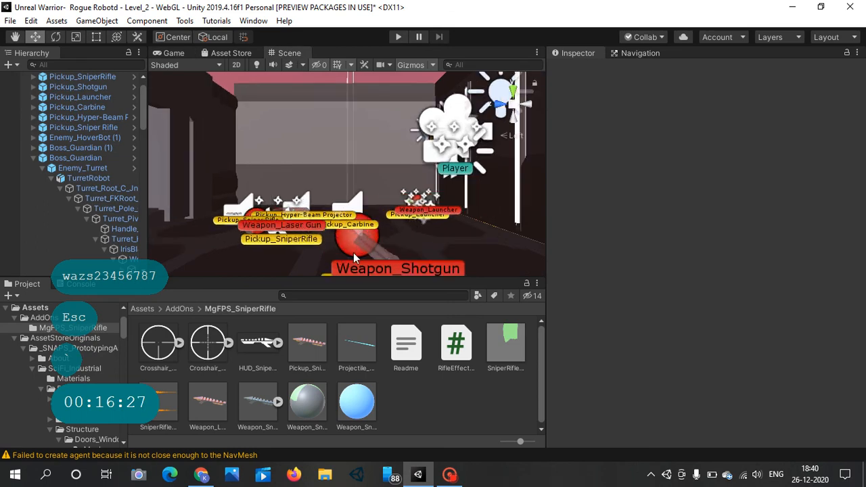
{"action": "scroll", "coordinate": [353, 252], "scroll_direction": "up", "scroll_amount": 4}
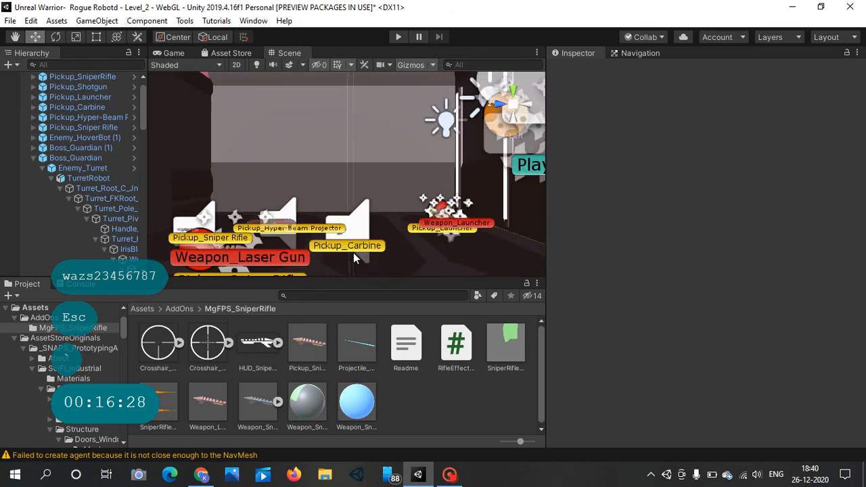
{"action": "scroll", "coordinate": [353, 252], "scroll_direction": "down", "scroll_amount": 5}
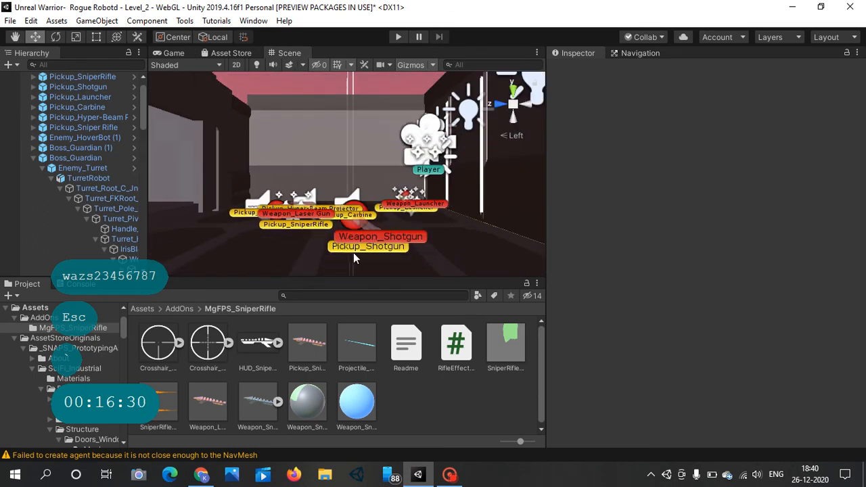
{"action": "scroll", "coordinate": [353, 252], "scroll_direction": "up", "scroll_amount": 4}
{"action": "scroll", "coordinate": [355, 249], "scroll_direction": "up", "scroll_amount": 2}
{"action": "scroll", "coordinate": [362, 228], "scroll_direction": "down", "scroll_amount": 3}
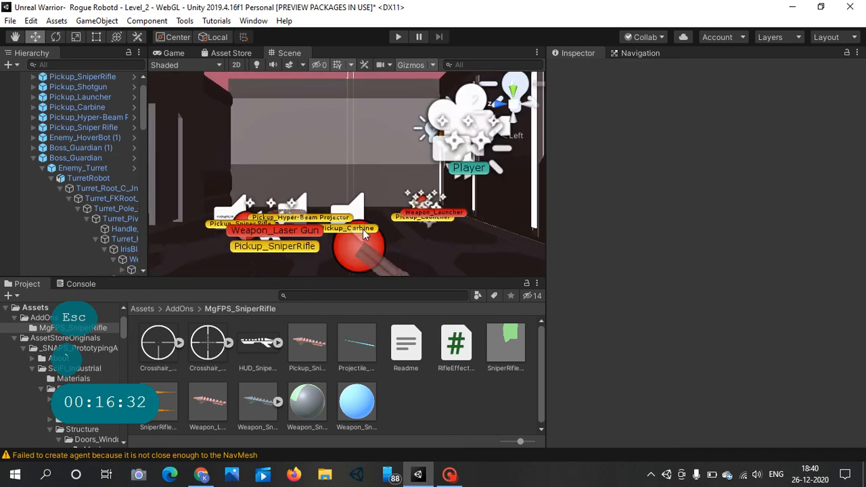
{"action": "scroll", "coordinate": [299, 214], "scroll_direction": "down", "scroll_amount": 5}
{"action": "scroll", "coordinate": [298, 213], "scroll_direction": "up", "scroll_amount": 5}
{"action": "scroll", "coordinate": [299, 215], "scroll_direction": "up", "scroll_amount": 1}
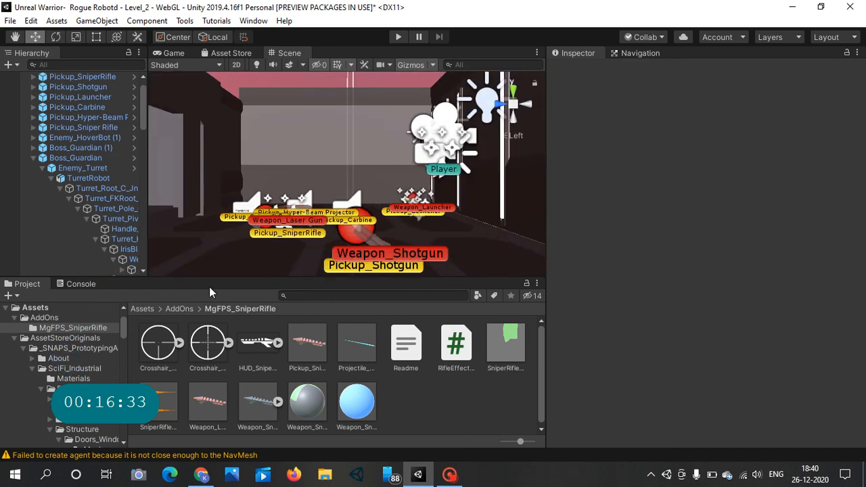
Step: Place the Pickup_Magnetic Wave projector prefab from Assets/FPS/Prefabs/Pickups on the floor near the Player
{"action": "left_click", "coordinate": [158, 308]}
{"action": "left_click", "coordinate": [177, 352]}
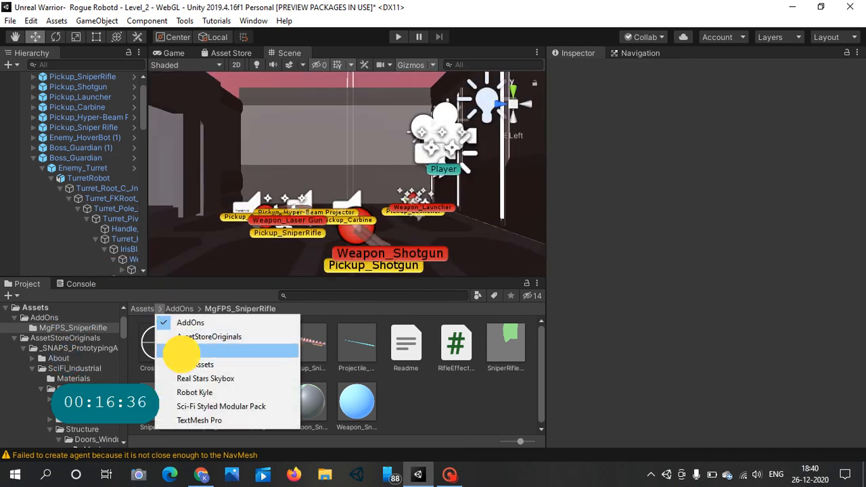
{"action": "double_click", "coordinate": [305, 350]}
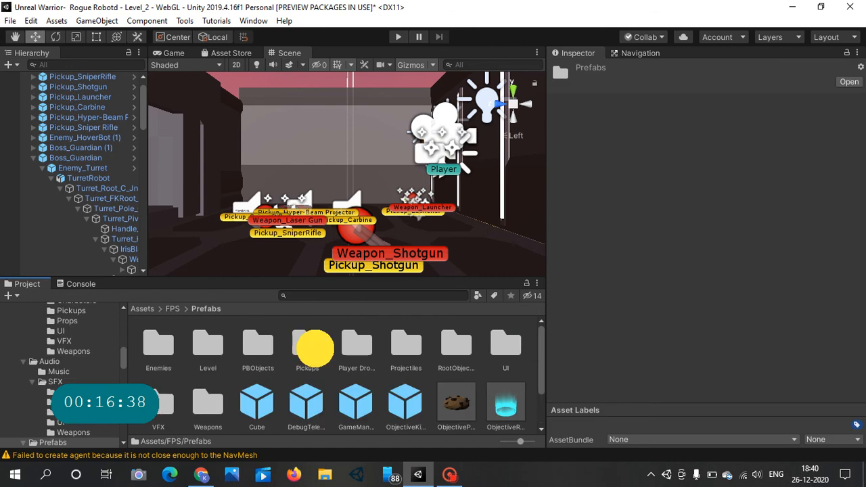
{"action": "double_click", "coordinate": [309, 352]}
{"action": "scroll", "coordinate": [319, 360], "scroll_direction": "down", "scroll_amount": 2}
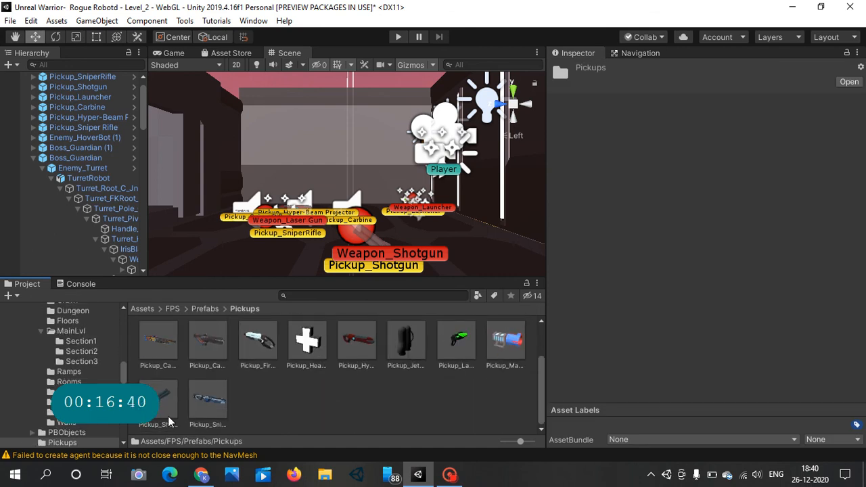
{"action": "left_click_drag", "start_coordinate": [497, 366], "coordinate": [488, 262]}
{"action": "scroll", "coordinate": [474, 242], "scroll_direction": "down", "scroll_amount": 2}
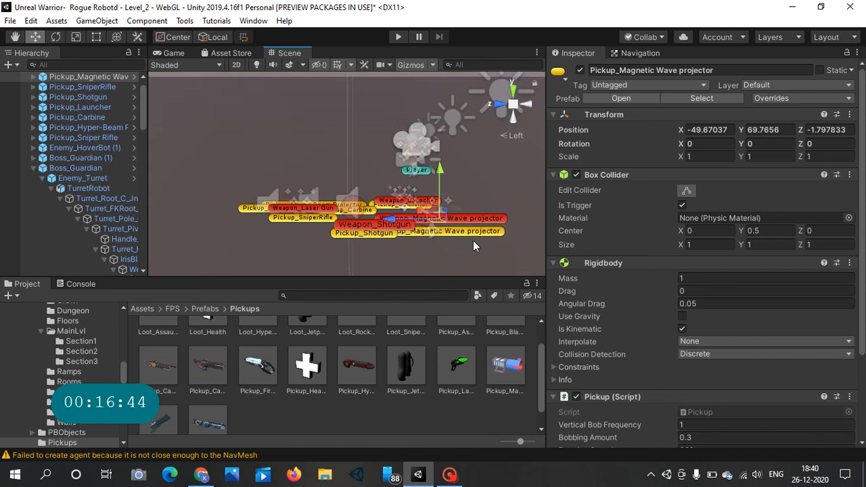
Step: Move the Pickup_Magnetic Wave projector along Z to 6.57, among the other weapon pickups, and deselect it
{"action": "scroll", "coordinate": [474, 242], "scroll_direction": "up", "scroll_amount": 1}
{"action": "left_click_drag", "start_coordinate": [366, 229], "coordinate": [157, 232]}
{"action": "scroll", "coordinate": [263, 146], "scroll_direction": "down", "scroll_amount": 5}
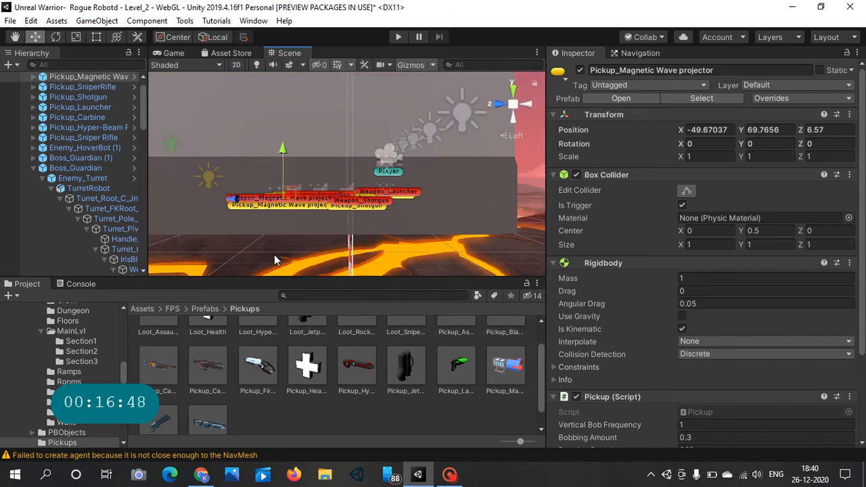
{"action": "left_click", "coordinate": [274, 255]}
{"action": "scroll", "coordinate": [349, 127], "scroll_direction": "up", "scroll_amount": 2}
Step: Play-test the level again, collecting the weapon pickups including the magnetic wave projector, and walk the player into the passage
{"action": "left_click", "coordinate": [392, 37]}
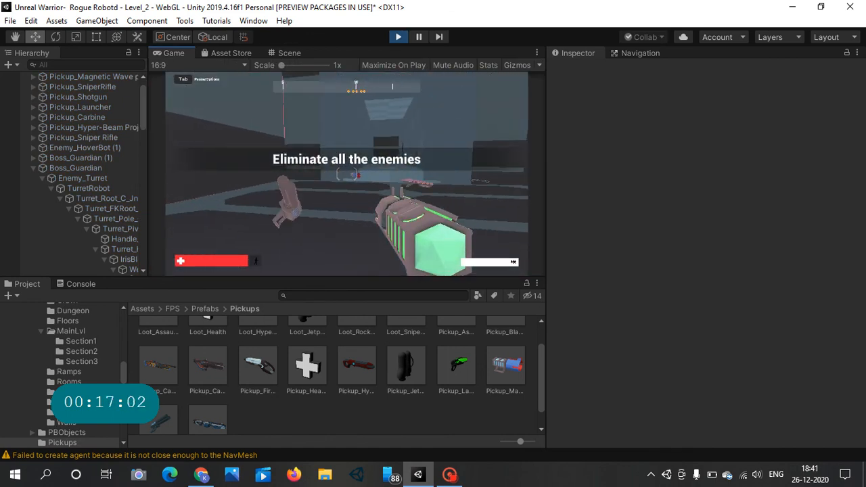
{"action": "key", "text": "w"}
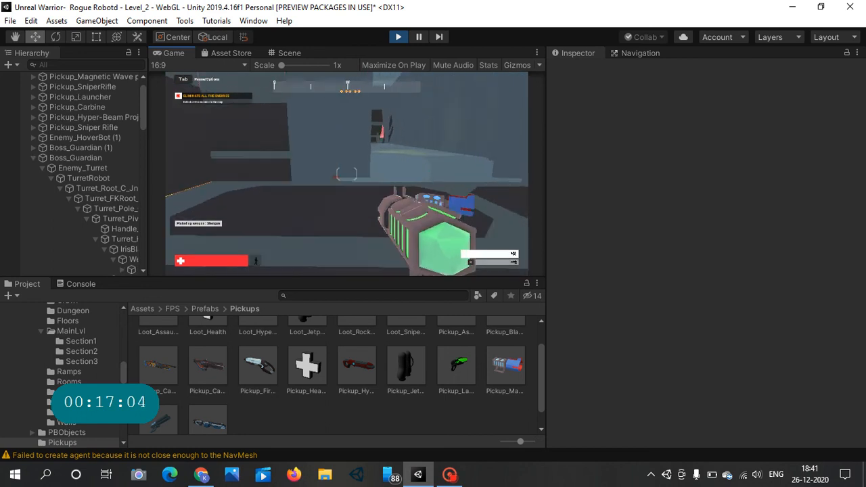
{"action": "key", "text": "w"}
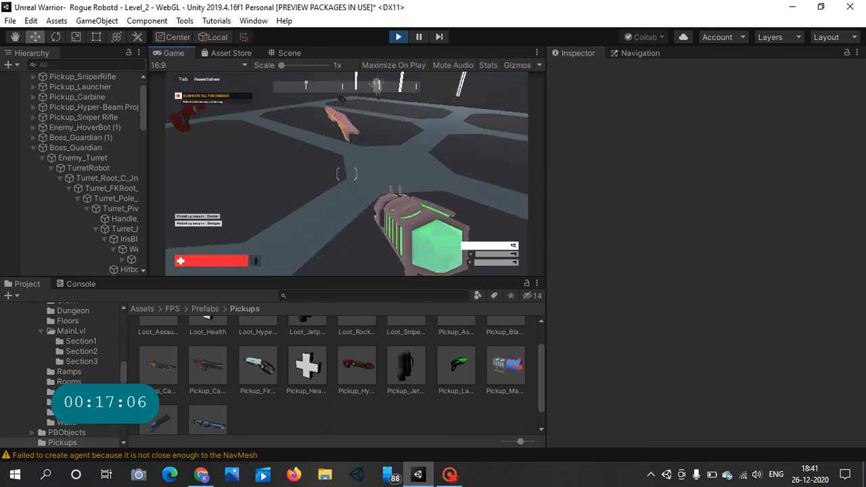
{"action": "key", "text": "w"}
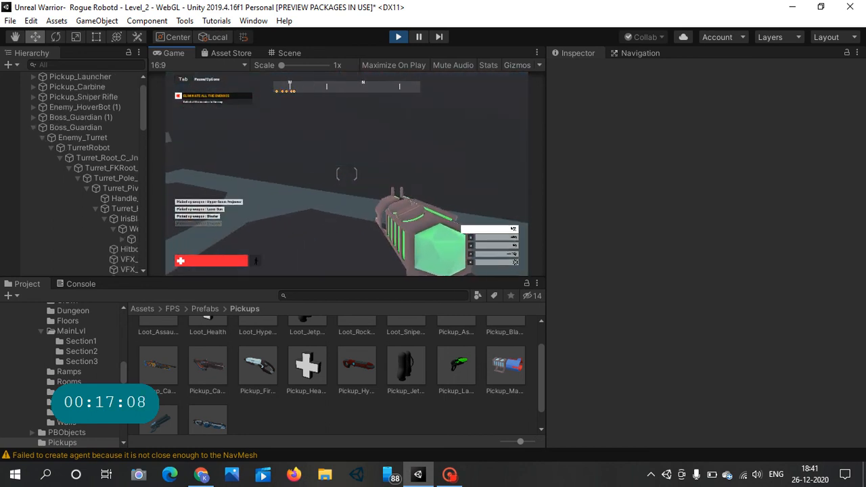
{"action": "key", "text": "w"}
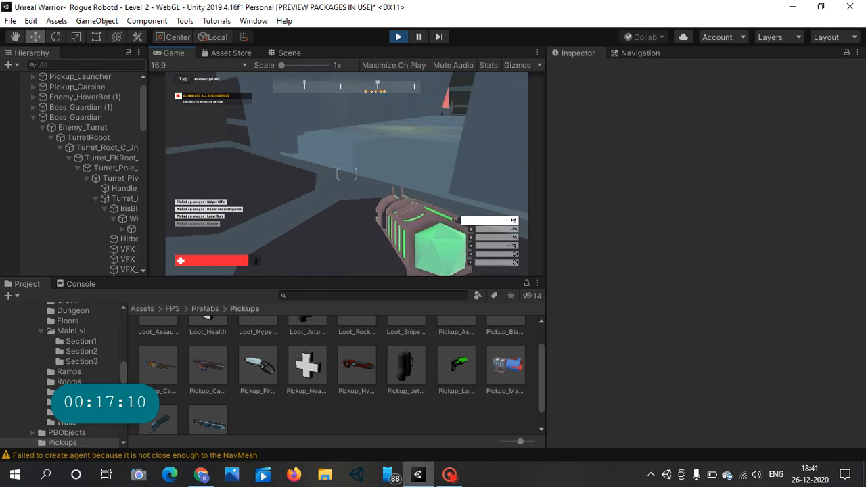
{"action": "key", "text": "w"}
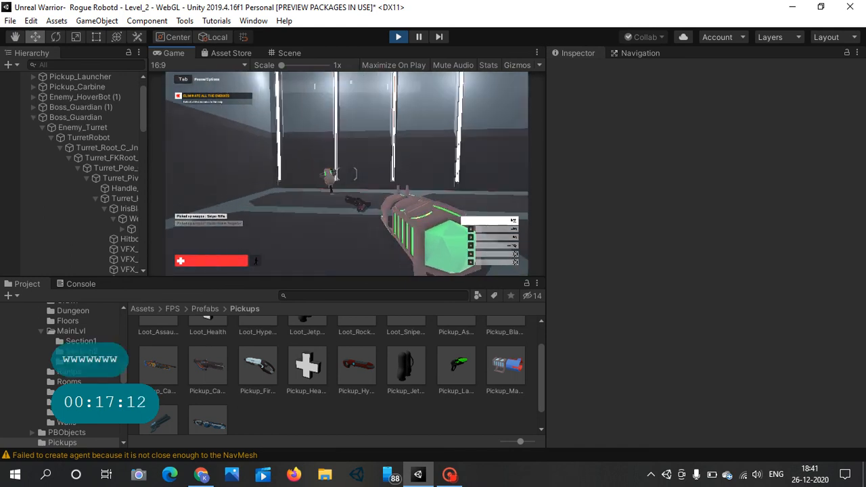
{"action": "key", "text": "w"}
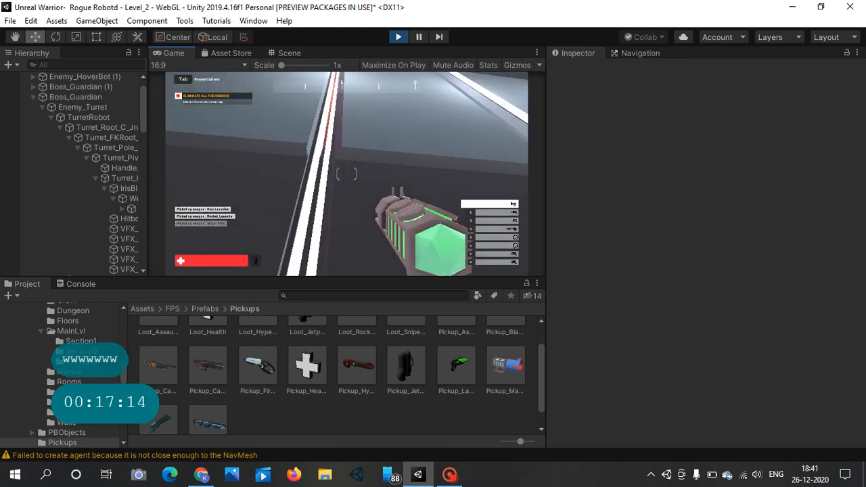
{"action": "key", "text": "w"}
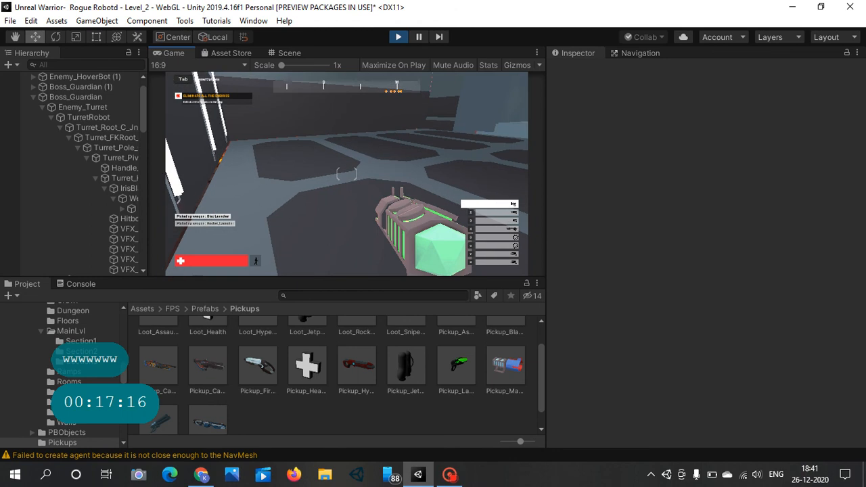
{"action": "key", "text": "w"}
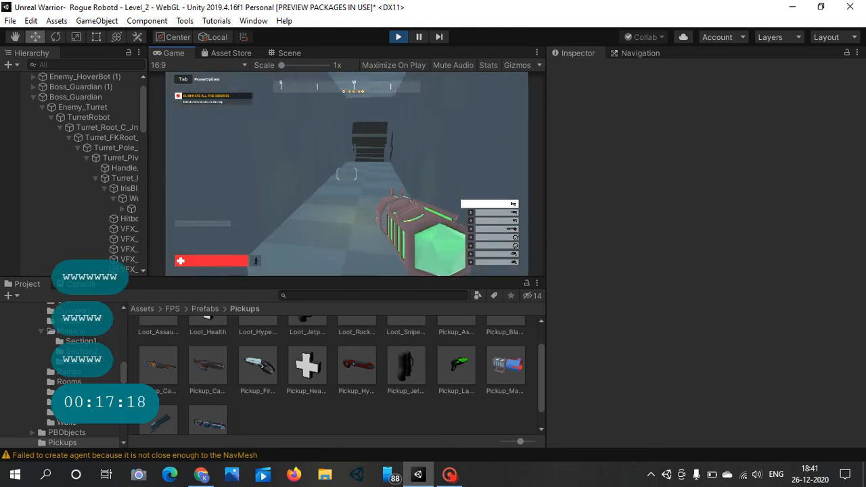
{"action": "key", "text": "space"}
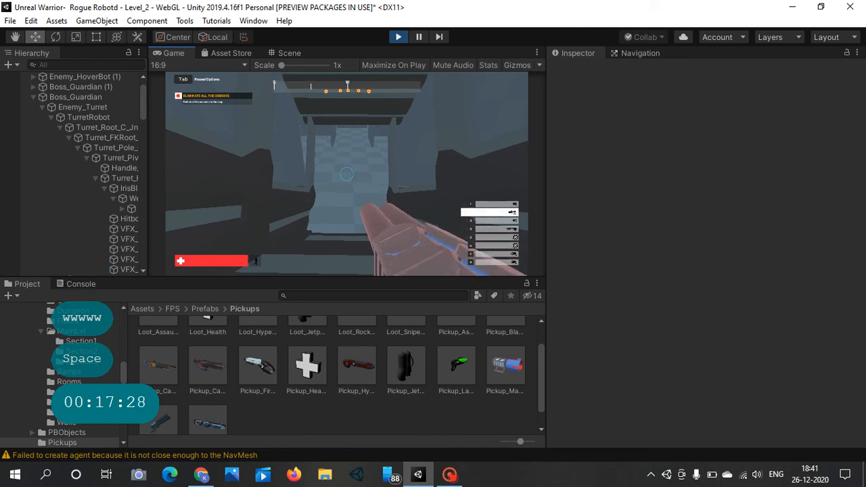
{"action": "key", "text": "w"}
{"action": "key", "text": "w"}
Step: Switch through the collected weapons to the magnetic wave projector and test-fire it down the passage, both aimed and unaimed
{"action": "key", "text": "2"}
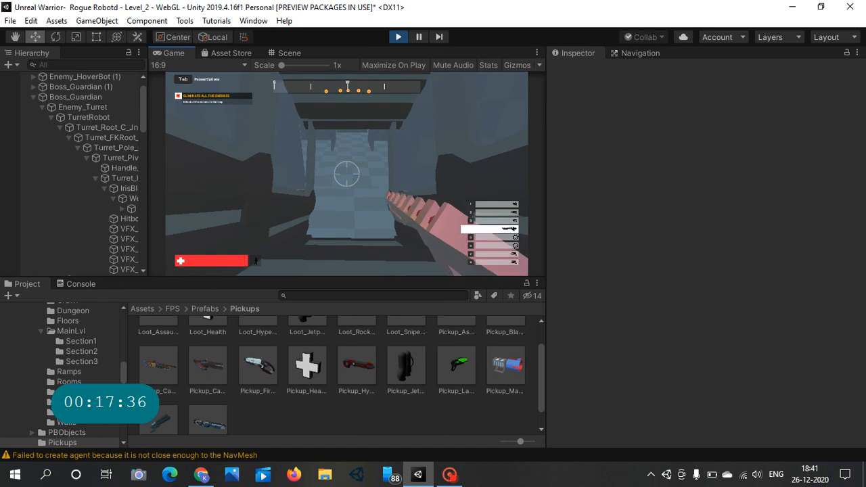
{"action": "right_click", "coordinate": [346, 174]}
{"action": "key", "text": "4"}
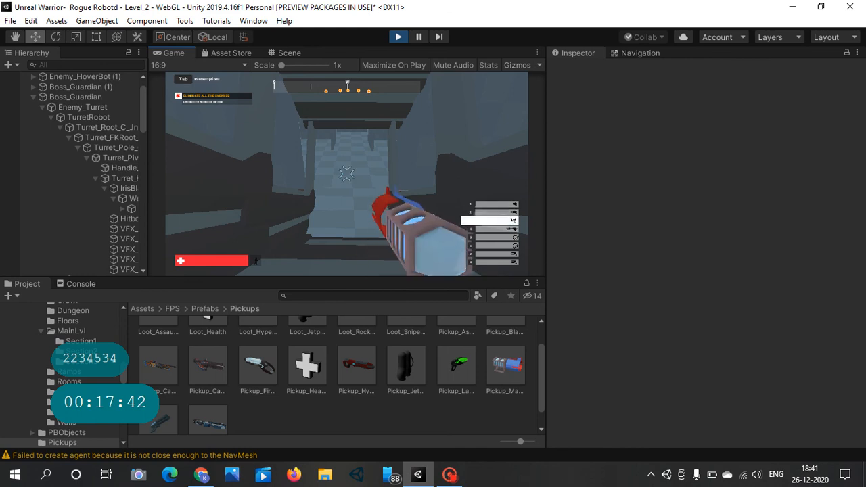
{"action": "right_click", "coordinate": [346, 174]}
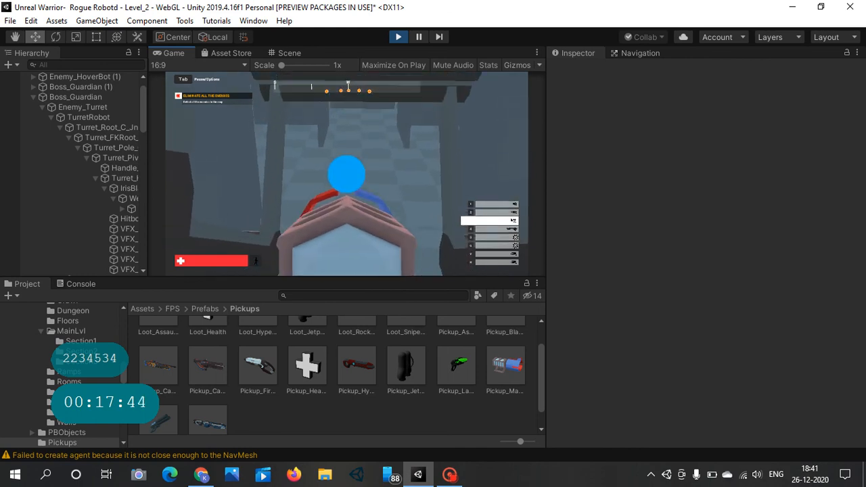
{"action": "left_click", "coordinate": [346, 173]}
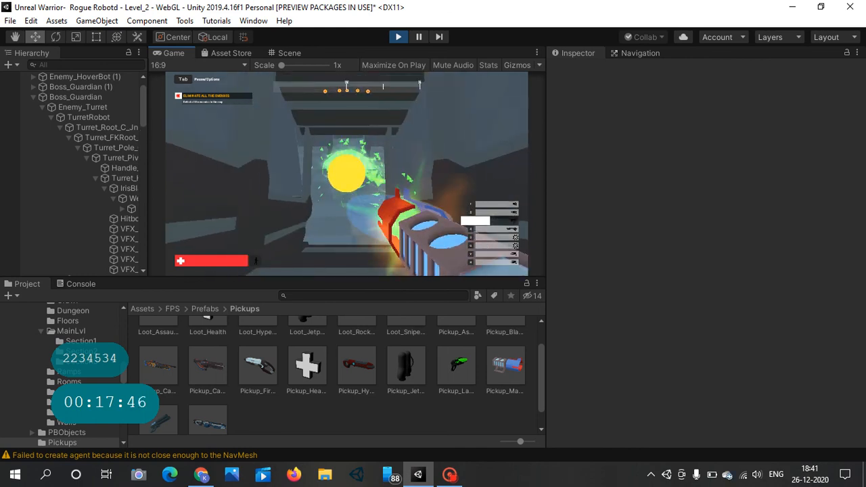
{"action": "left_click", "coordinate": [346, 173]}
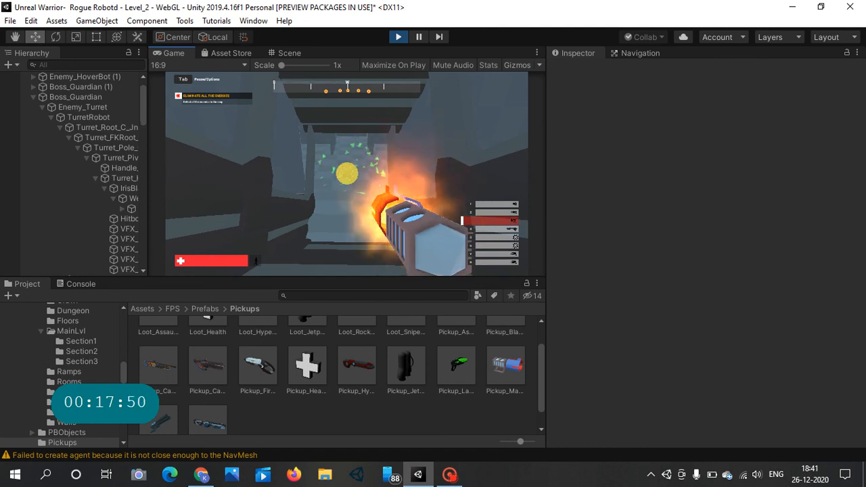
{"action": "left_click", "coordinate": [346, 174]}
{"action": "left_click", "coordinate": [346, 174]}
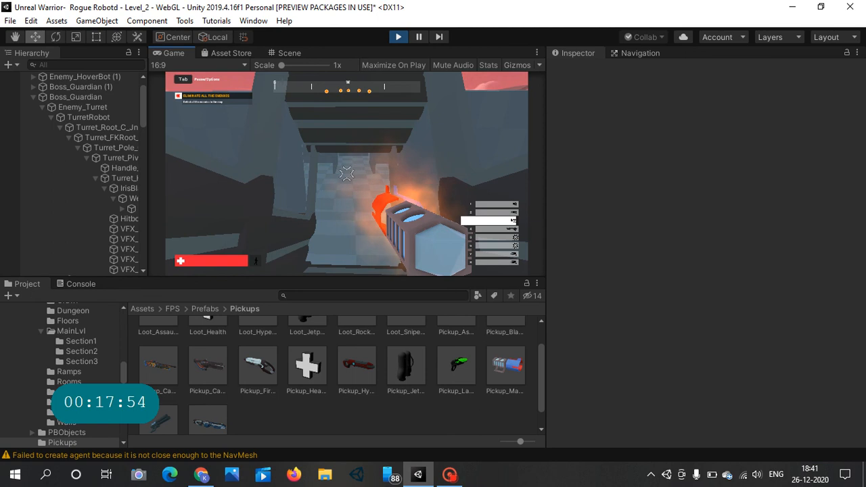
Step: Walk the player out of the passage into the rooms and shoot the enemies there with the magnetic wave projector
{"action": "key", "text": "w"}
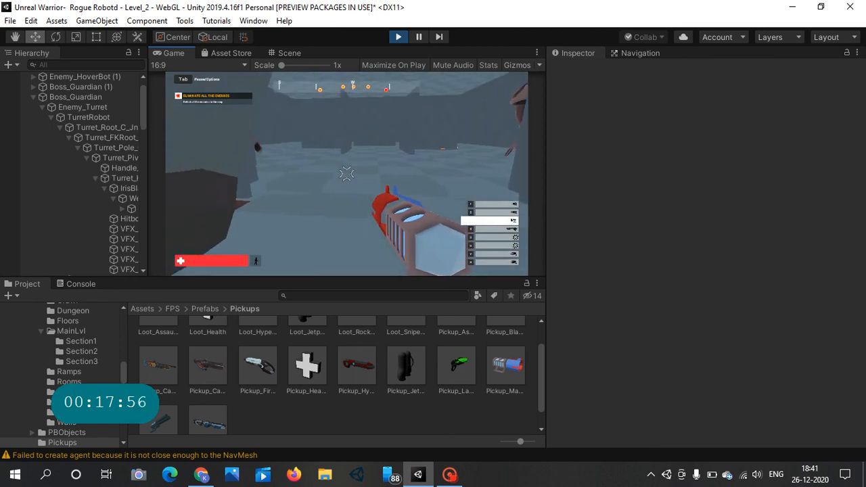
{"action": "key", "text": "w"}
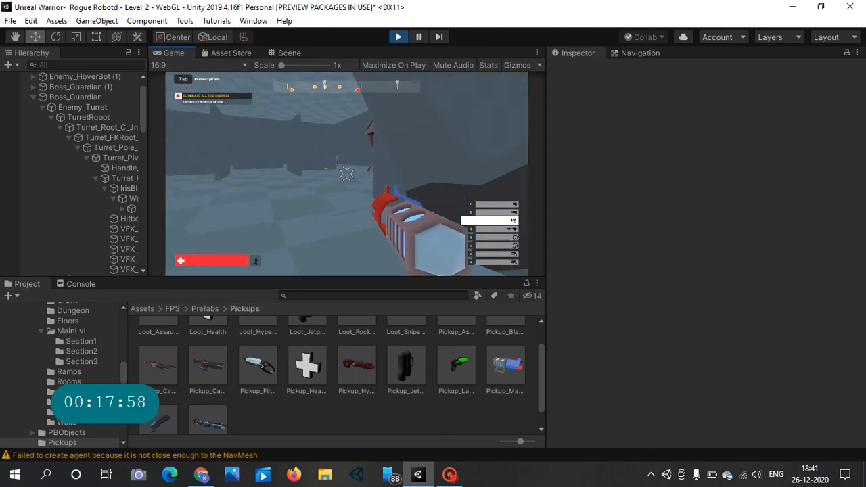
{"action": "key", "text": "w"}
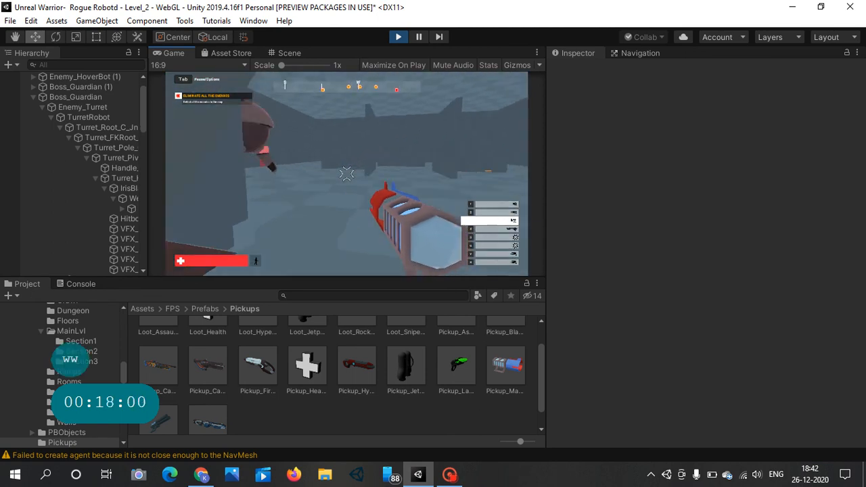
{"action": "key", "text": "w"}
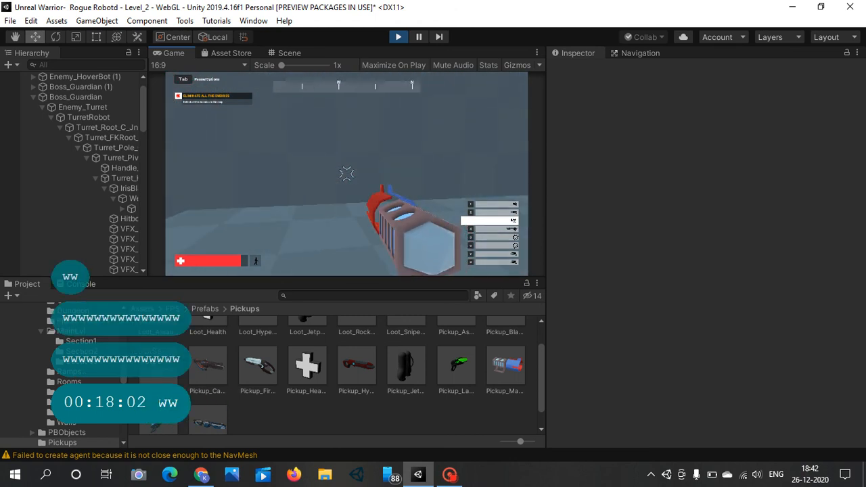
{"action": "key", "text": "w"}
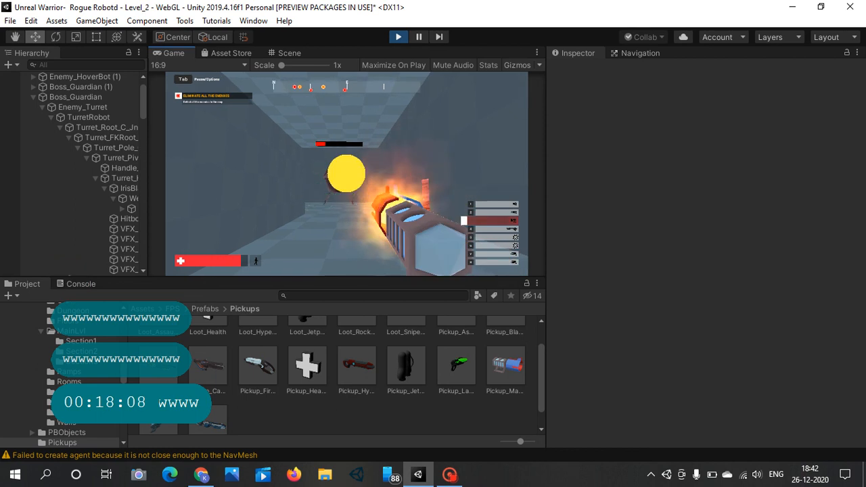
{"action": "key", "text": "w"}
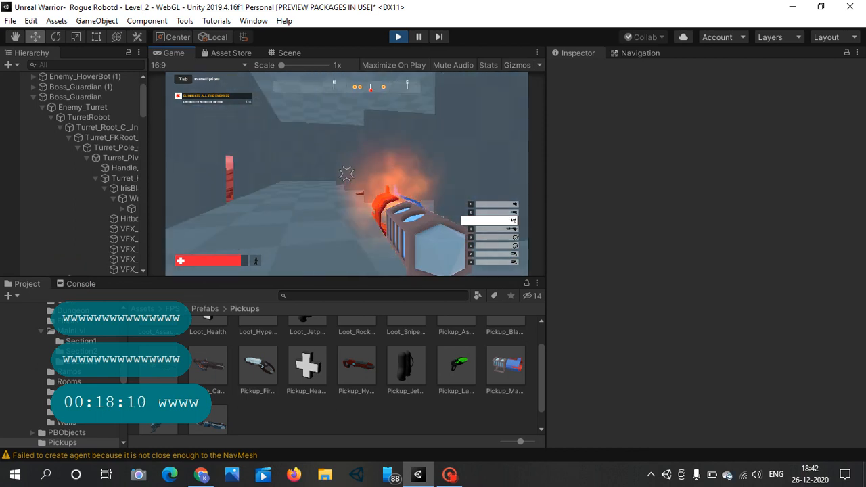
{"action": "key", "text": "w"}
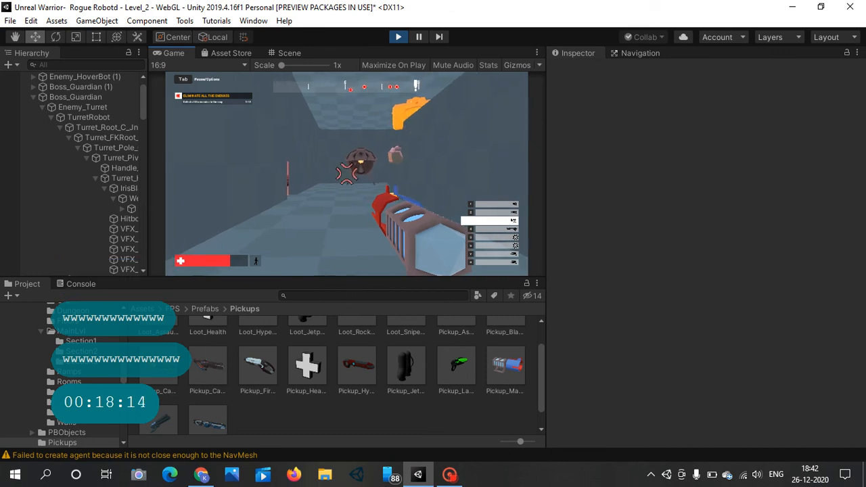
{"action": "right_click", "coordinate": [346, 173]}
{"action": "left_click", "coordinate": [347, 174]}
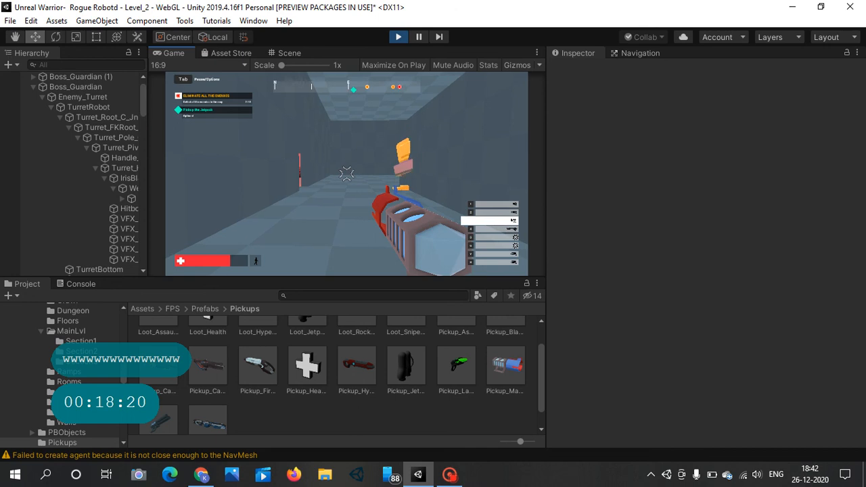
Step: Move the player on through the walled rooms with the magnetic wave projector equipped, jumping along the way
{"action": "key", "text": "w"}
{"action": "key", "text": "a"}
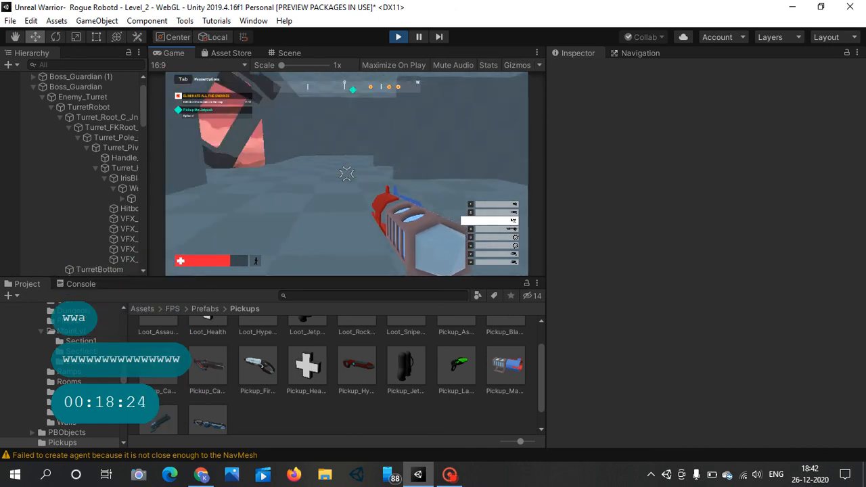
{"action": "key", "text": "w"}
{"action": "key", "text": "w"}
{"action": "key", "text": "w"}
{"action": "key", "text": "w"}
{"action": "key", "text": "w"}
{"action": "key", "text": "w"}
{"action": "key", "text": "w"}
{"action": "key", "text": "w"}
{"action": "key", "text": "w"}
{"action": "key", "text": "w"}
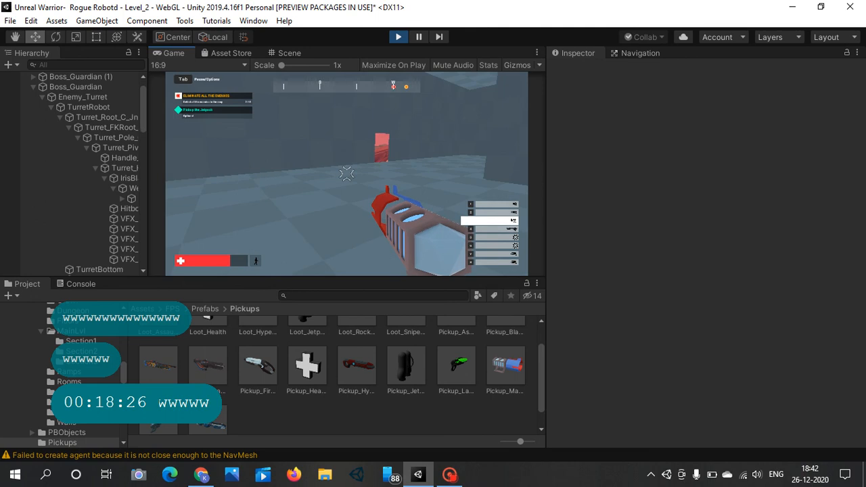
{"action": "key", "text": "w"}
{"action": "key", "text": "w"}
{"action": "key", "text": "w"}
{"action": "key", "text": "w"}
{"action": "key", "text": "w"}
{"action": "key", "text": "w"}
{"action": "key", "text": "w"}
{"action": "key", "text": "w"}
{"action": "key", "text": "w"}
{"action": "key", "text": "w"}
{"action": "key", "text": "space"}
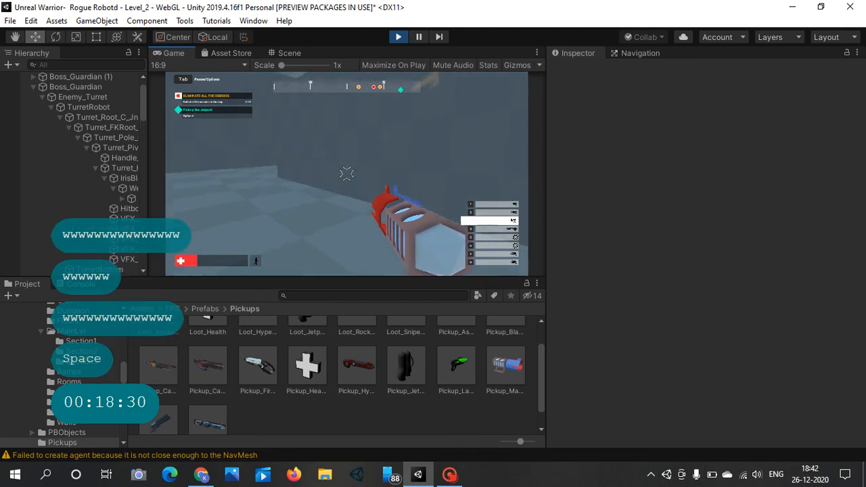
{"action": "key", "text": "w"}
{"action": "key", "text": "w"}
{"action": "key", "text": "w"}
{"action": "key", "text": "w"}
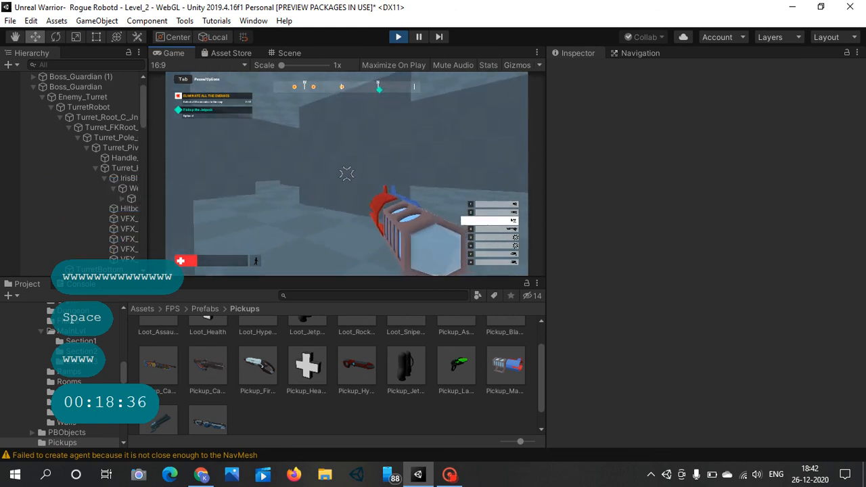
{"action": "key", "text": "d"}
{"action": "key", "text": "d"}
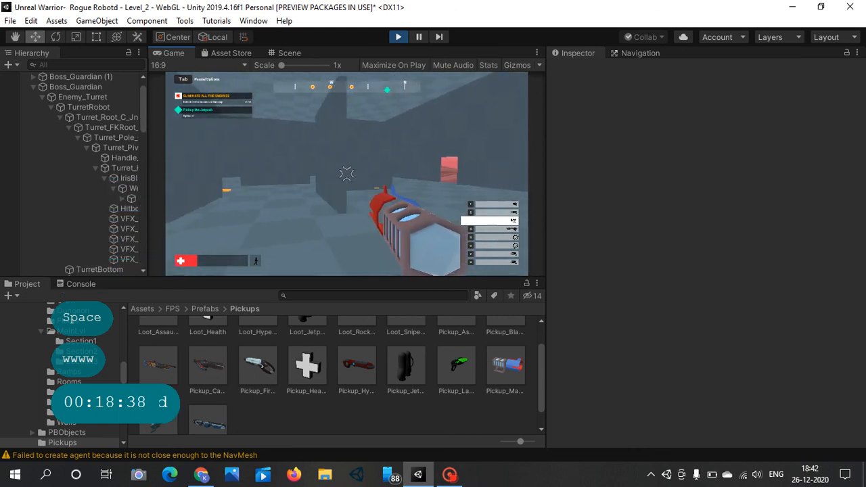
Step: Aim the magnetic wave projector across the room and fire several test shots past the dividing wall
{"action": "right_click", "coordinate": [346, 174]}
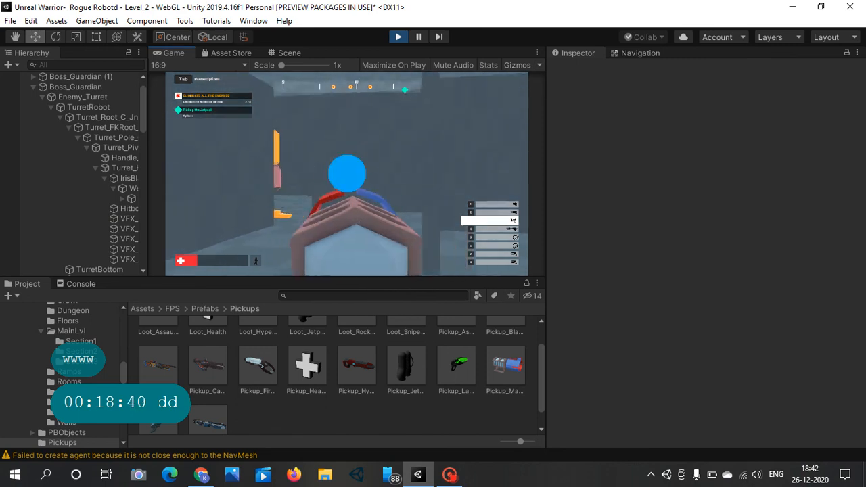
{"action": "left_click", "coordinate": [346, 173]}
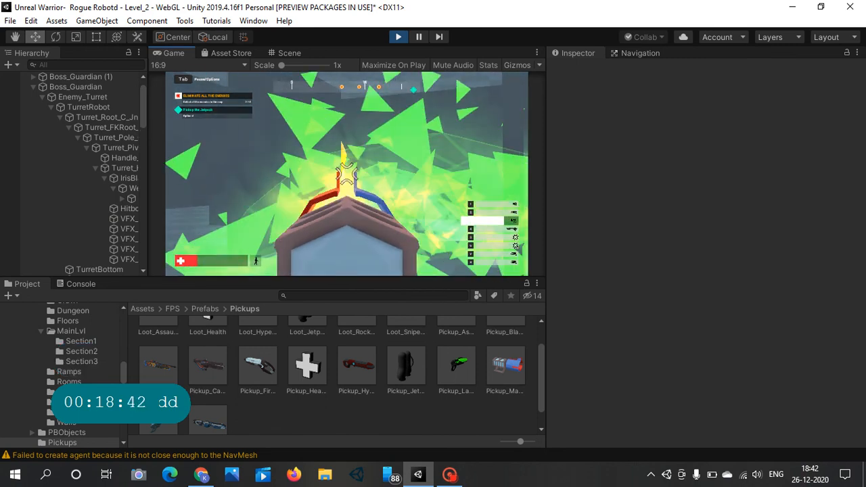
{"action": "left_click", "coordinate": [346, 174]}
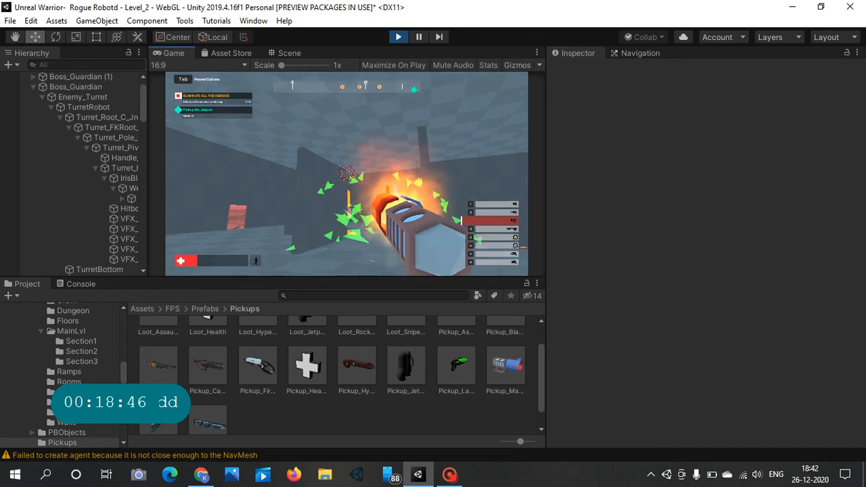
{"action": "left_click", "coordinate": [347, 174]}
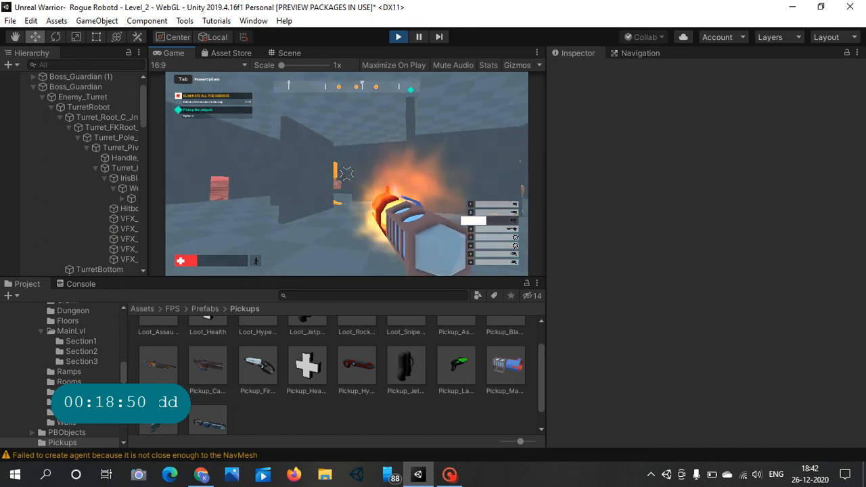
Step: Manoeuvre the player around the walls and fire the magnetic wave projector at the enemy behind the partition
{"action": "key", "text": "w"}
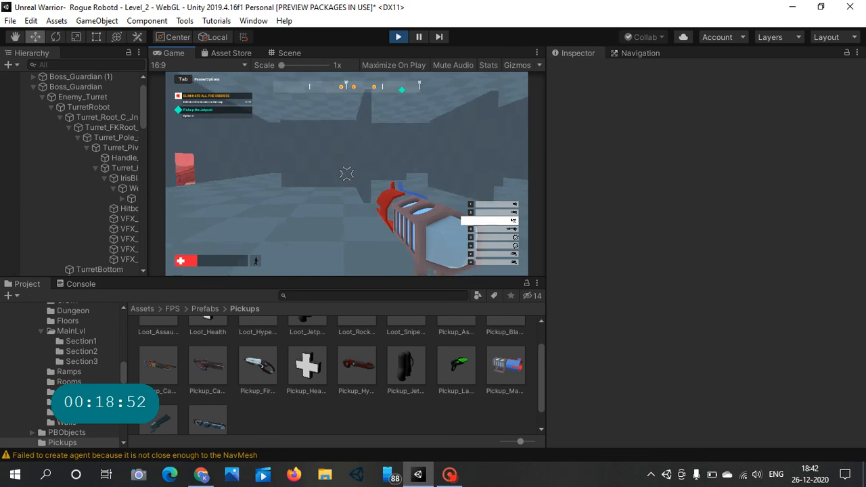
{"action": "key", "text": "a"}
{"action": "key", "text": "w"}
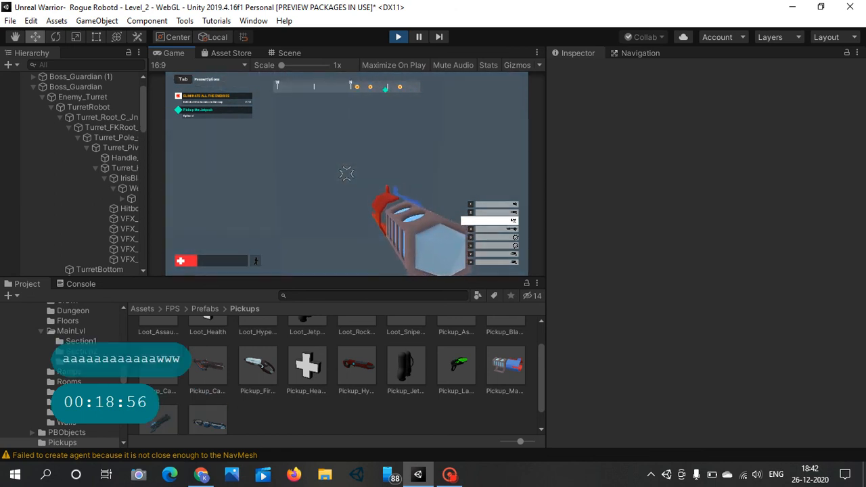
{"action": "key", "text": "a"}
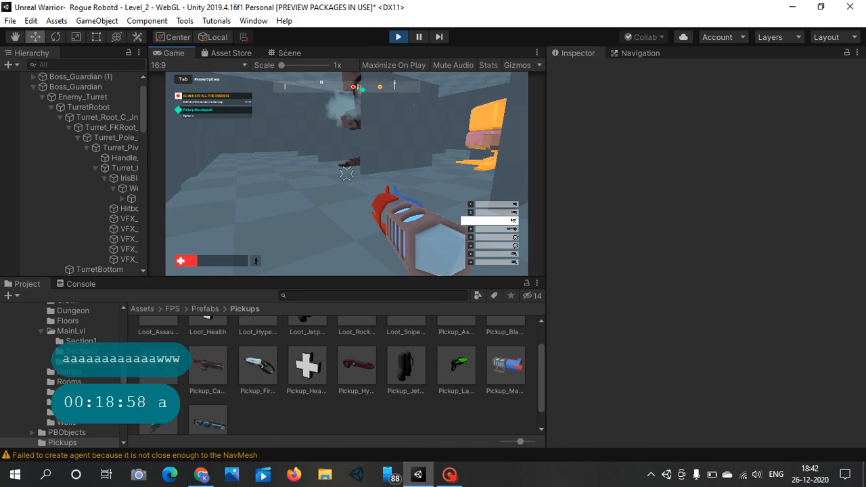
{"action": "key", "text": "d"}
{"action": "key", "text": "a"}
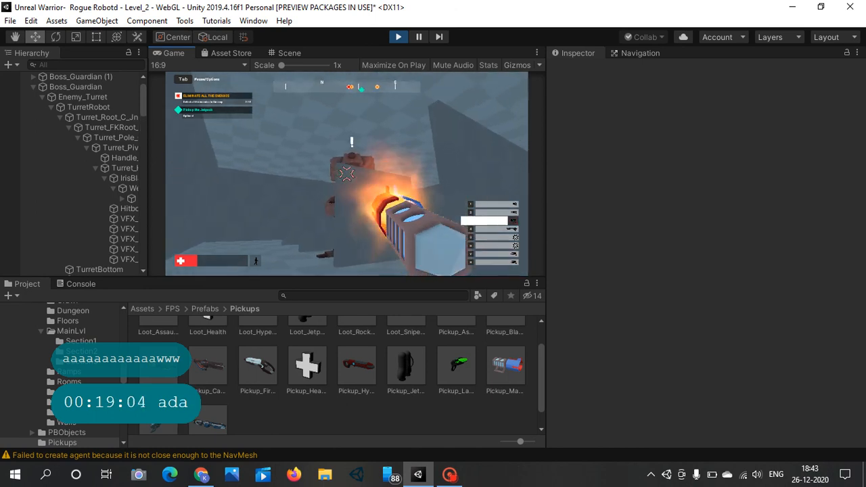
{"action": "left_click", "coordinate": [346, 174]}
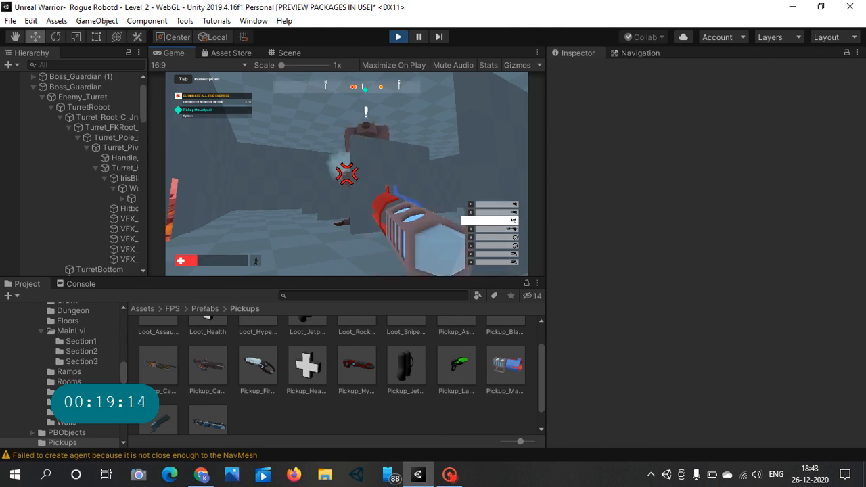
Step: Aim at the enemy, switch through the other collected weapons, and fire them at the remaining enemies
{"action": "right_click", "coordinate": [347, 174]}
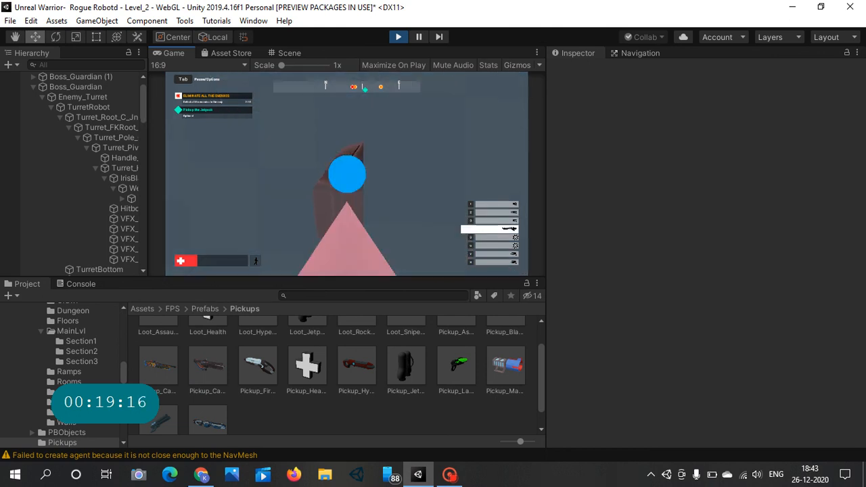
{"action": "left_click", "coordinate": [347, 174]}
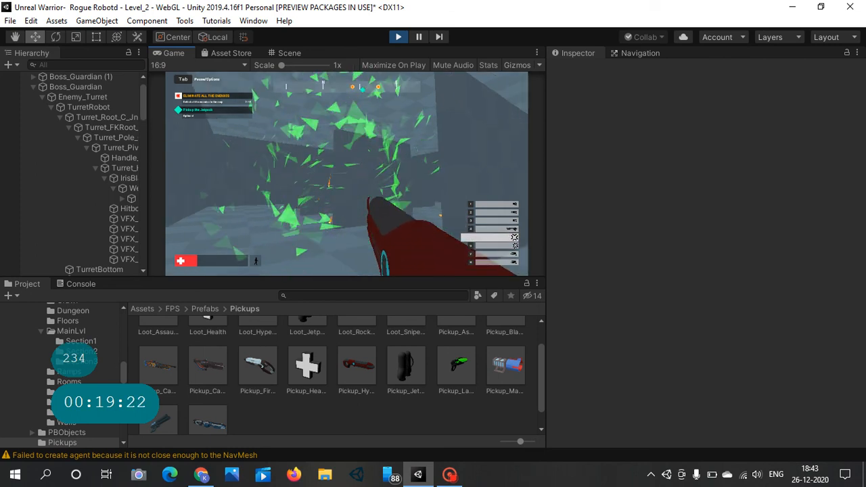
{"action": "left_click", "coordinate": [345, 170]}
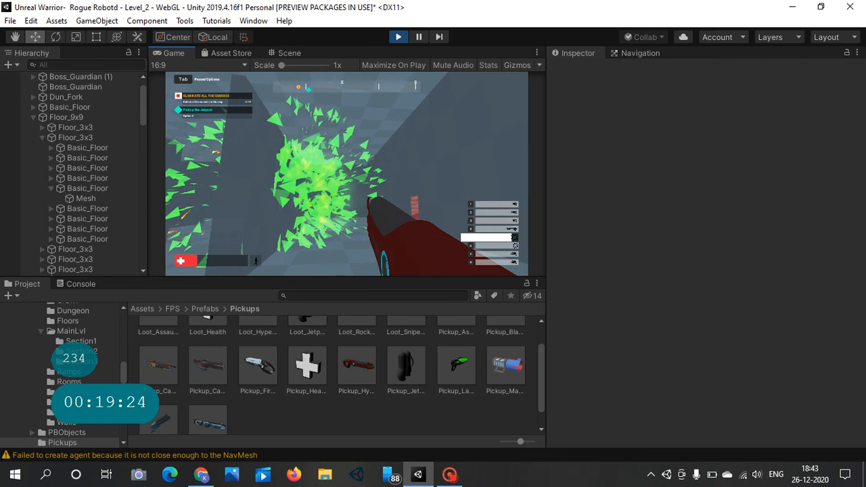
{"action": "left_click", "coordinate": [347, 174]}
{"action": "left_click", "coordinate": [347, 174]}
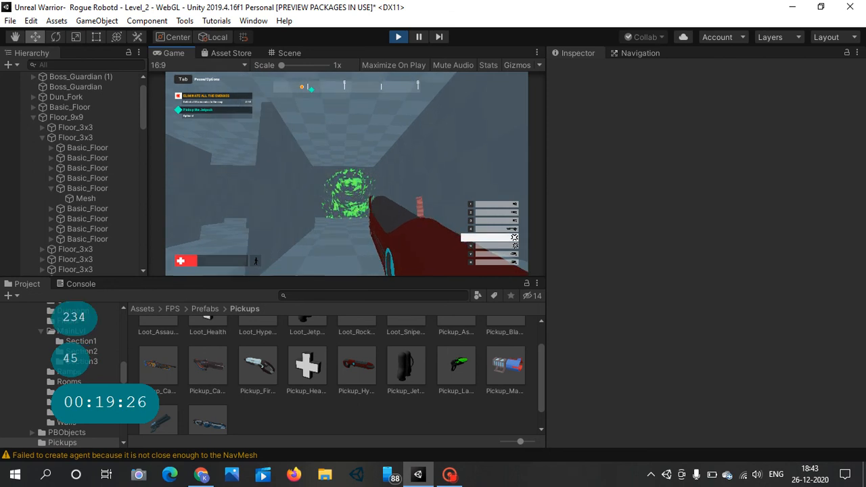
{"action": "key", "text": "a"}
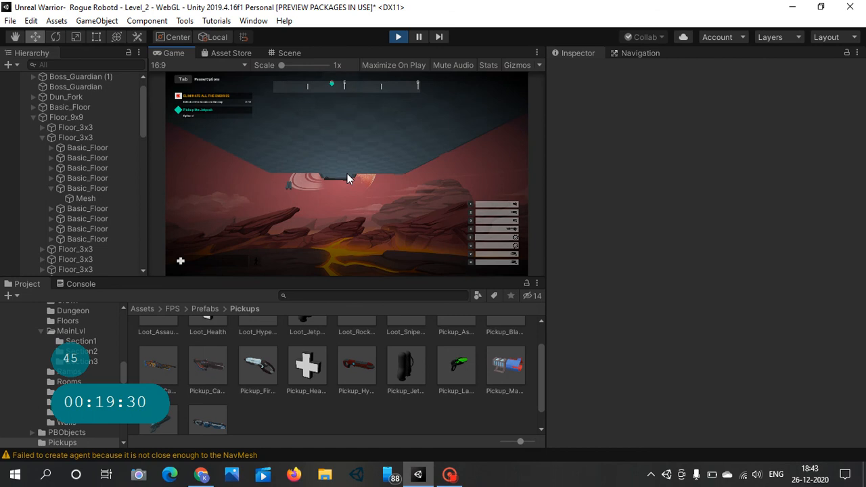
Step: Stop the play-test and inspect the weapon pickups around the Player in the scene
{"action": "left_click", "coordinate": [397, 37]}
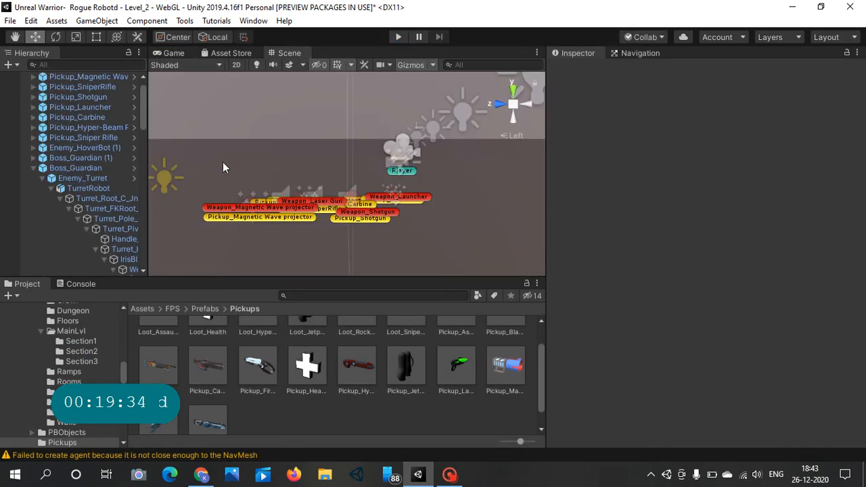
{"action": "scroll", "coordinate": [327, 156], "scroll_direction": "down", "scroll_amount": 3}
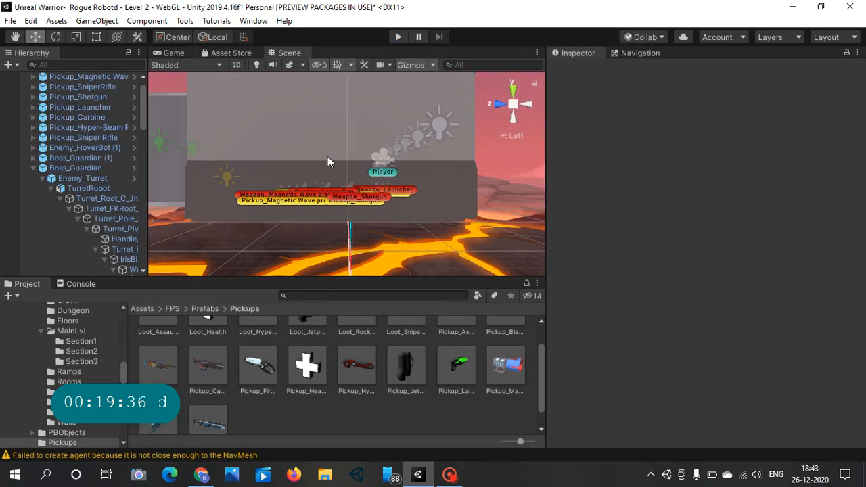
{"action": "scroll", "coordinate": [398, 148], "scroll_direction": "up", "scroll_amount": 6}
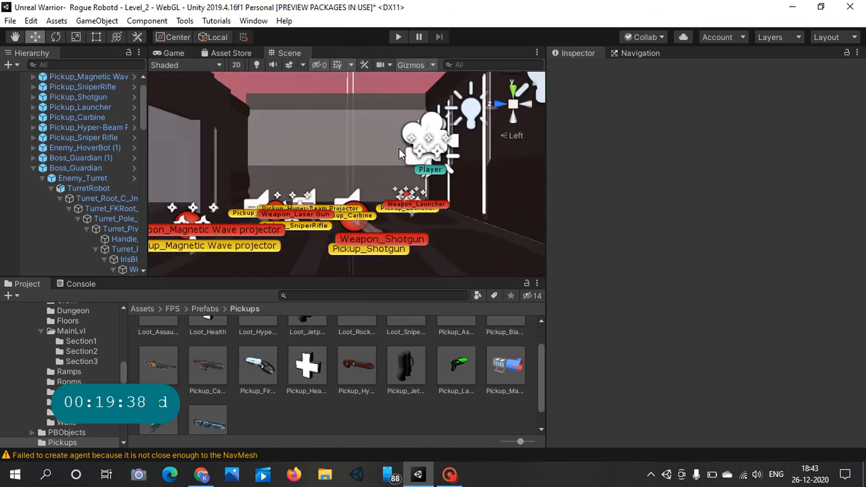
{"action": "scroll", "coordinate": [368, 163], "scroll_direction": "up", "scroll_amount": 6}
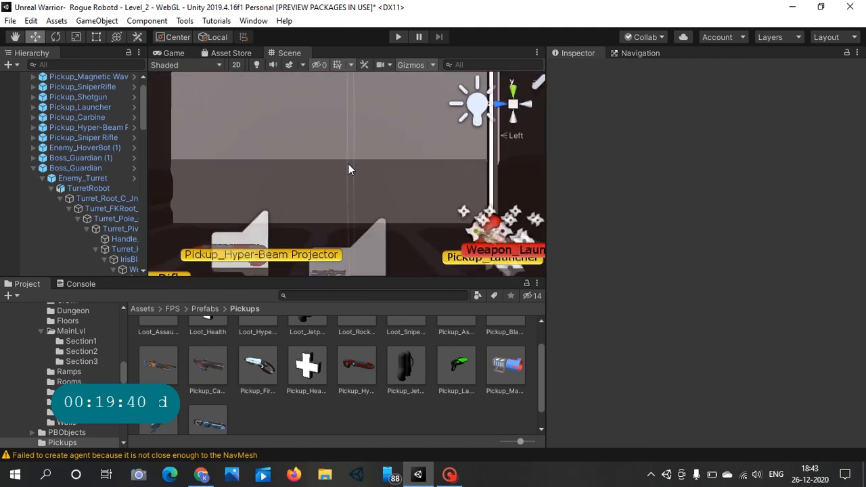